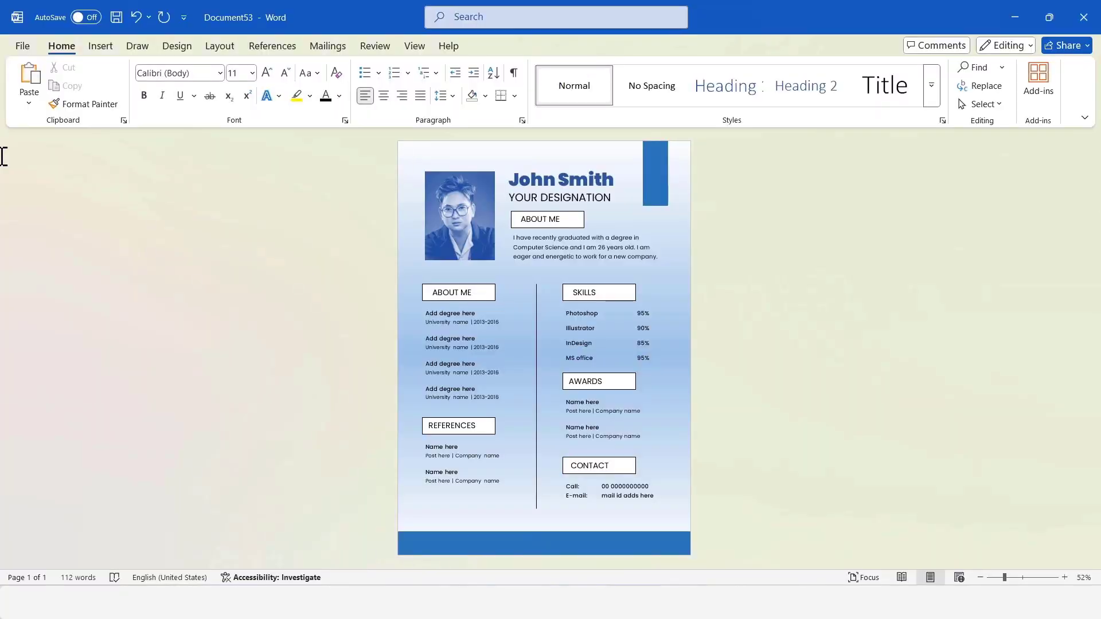
# Step: Create a new blank document
pyautogui.click(19, 44)
pyautogui.click(36, 115)
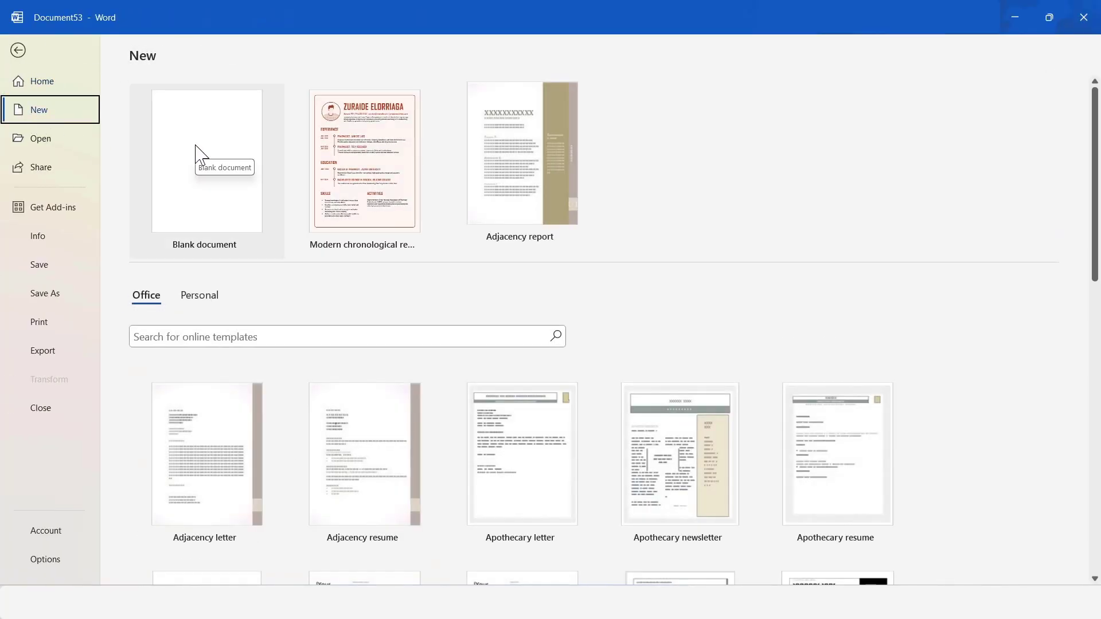
pyautogui.click(184, 212)
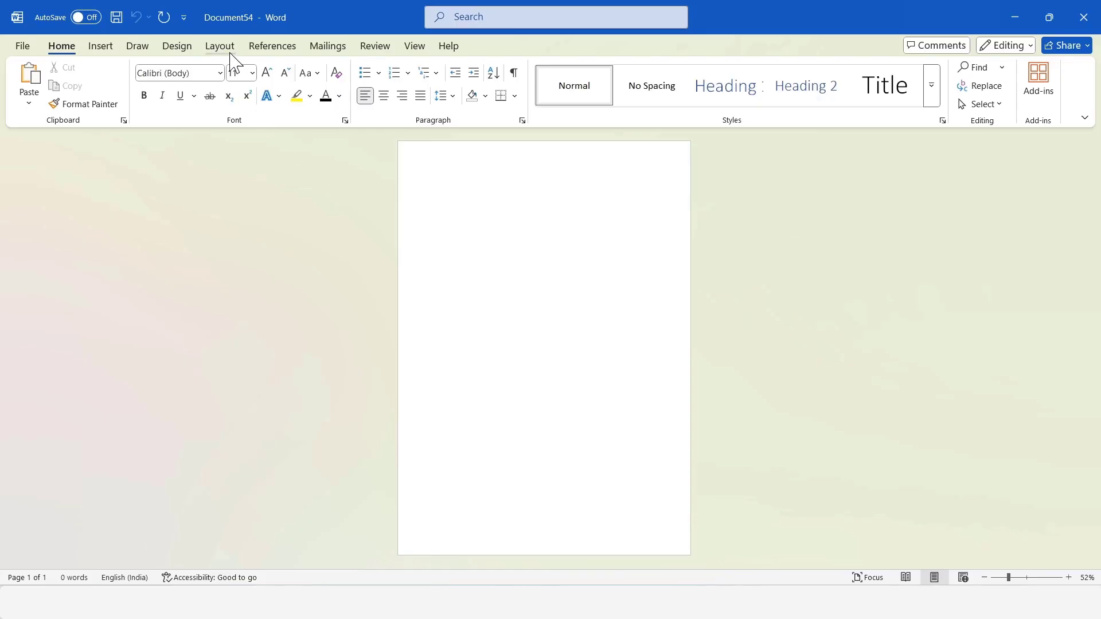
# Step: Set the page size to A4 and apply the Narrow margin preset
pyautogui.click(225, 50)
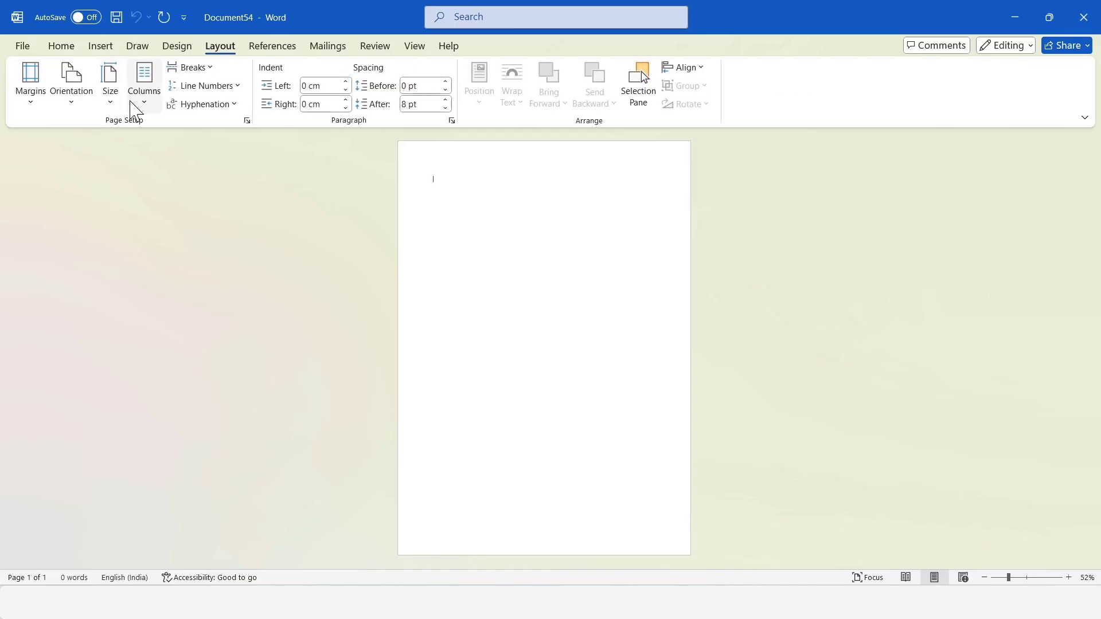
pyautogui.click(111, 95)
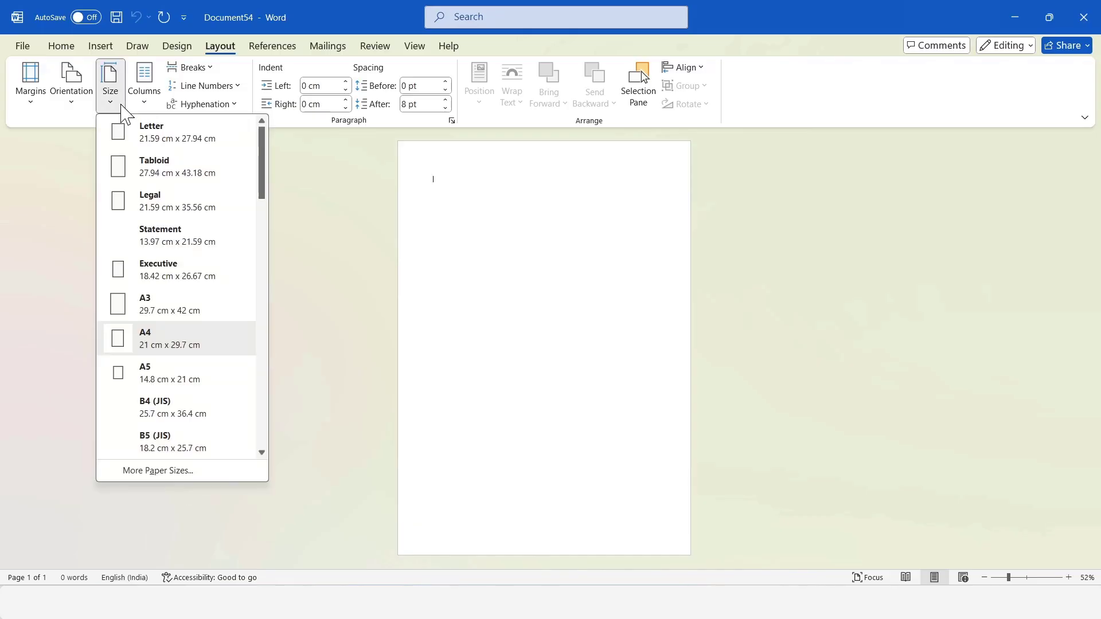
pyautogui.click(150, 344)
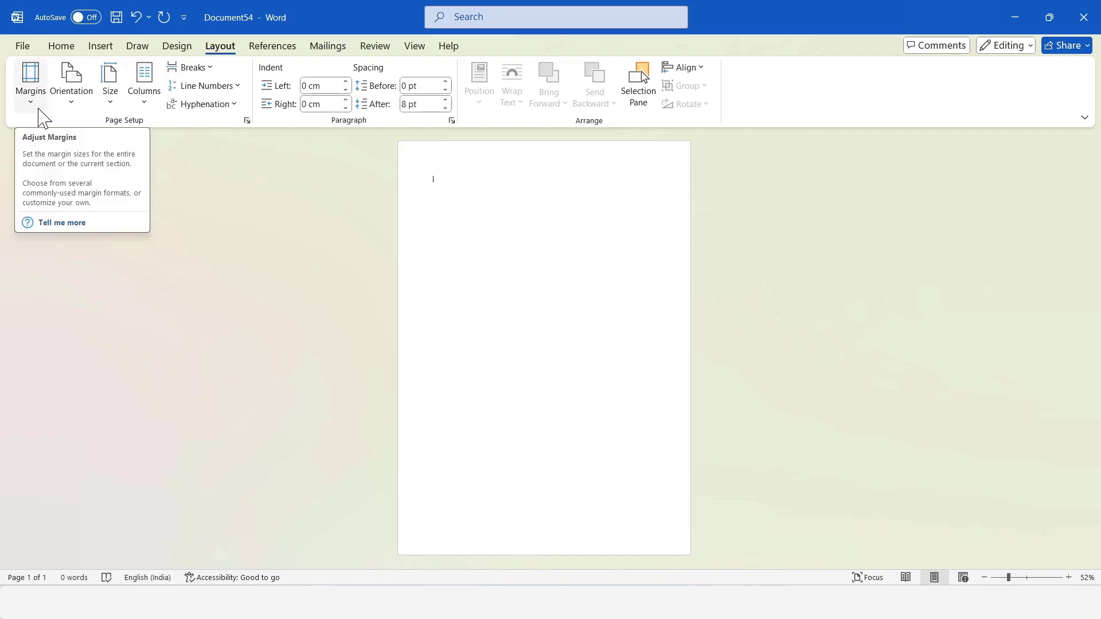
pyautogui.click(31, 86)
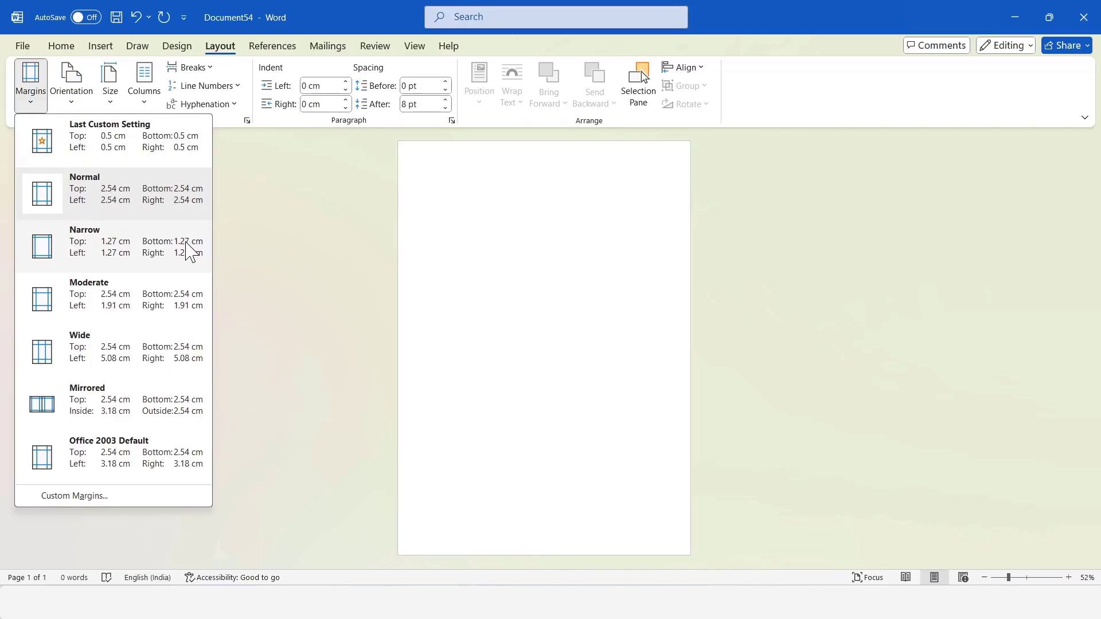
pyautogui.click(106, 250)
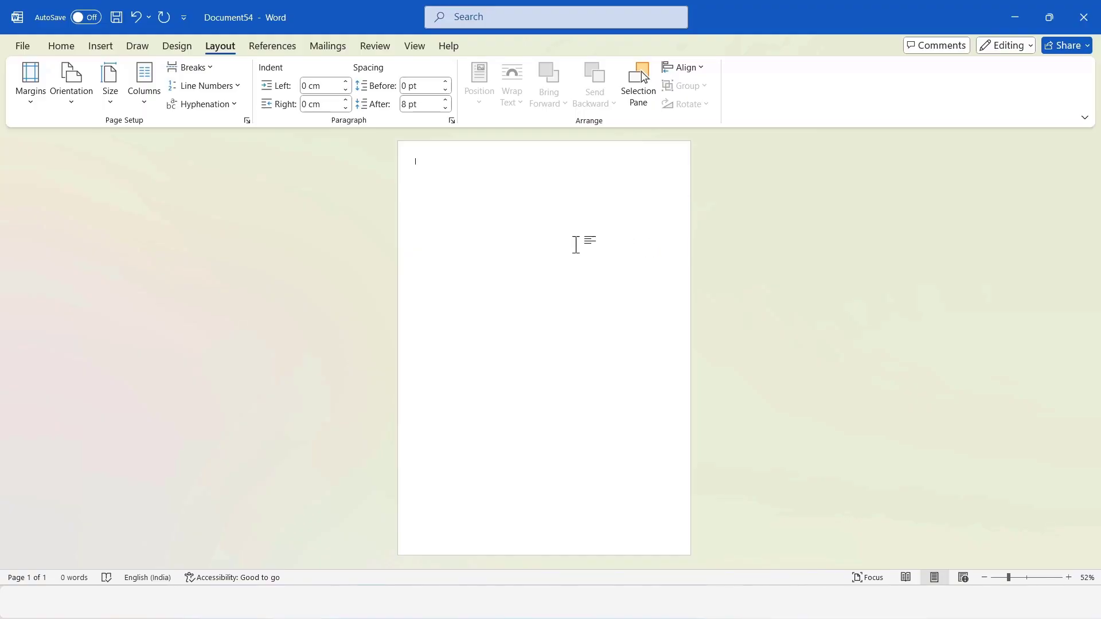
# Step: Draw a rectangle covering the whole page, about 30 cm high and 21.6 cm wide
pyautogui.click(100, 46)
pyautogui.click(191, 109)
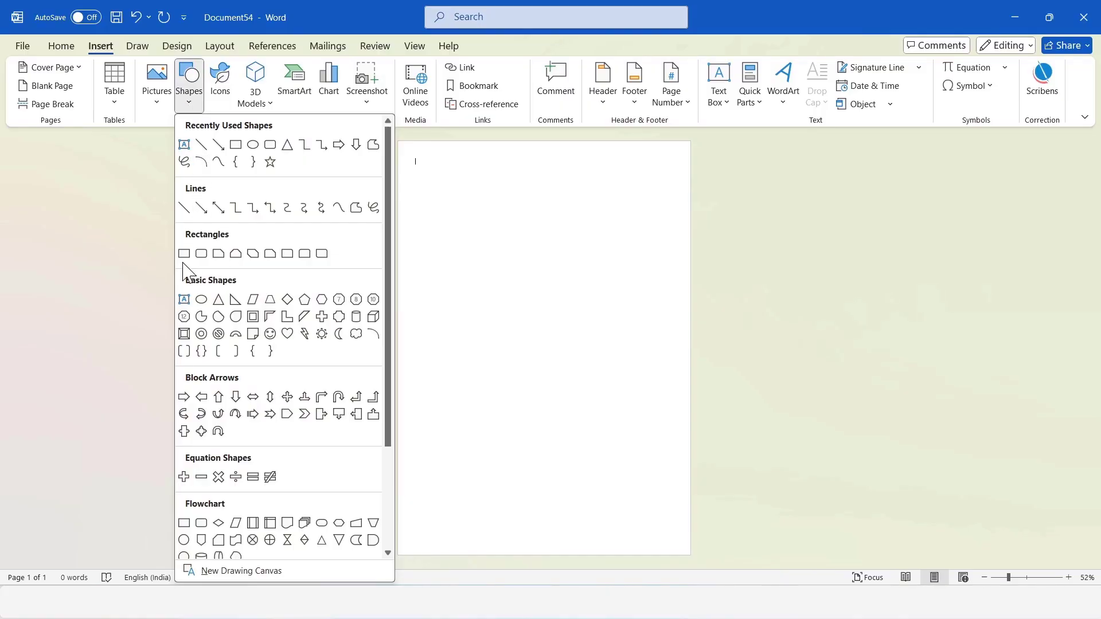
pyautogui.click(183, 253)
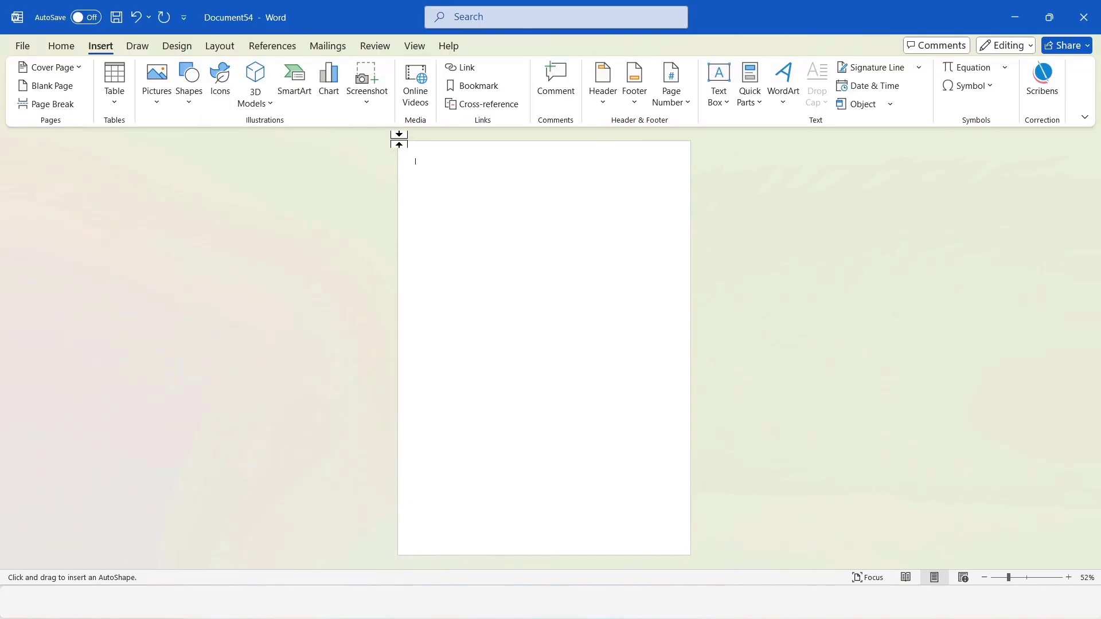
pyautogui.moveTo(399, 141); pyautogui.dragTo(690, 555)
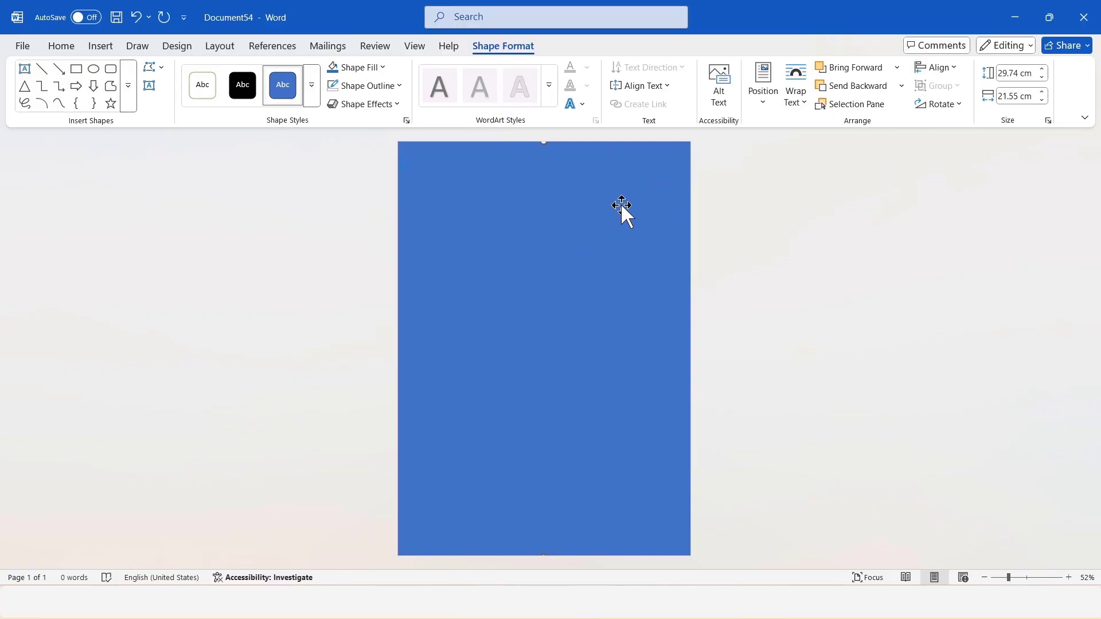
pyautogui.click(774, 201)
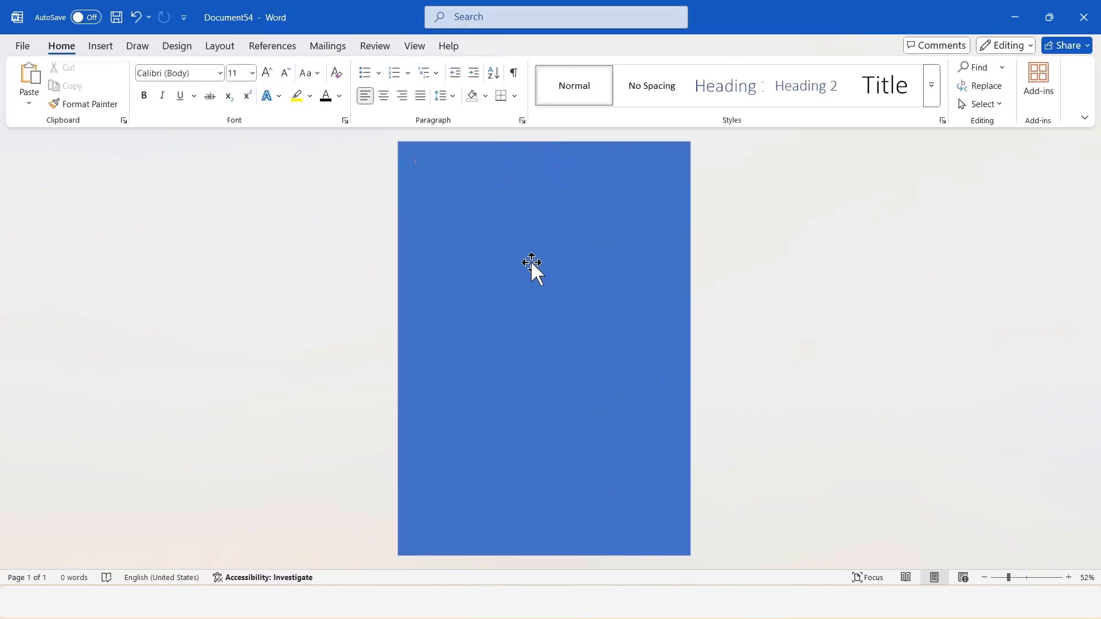
# Step: Change the page-sized rectangle's fill from solid to a gradient fill
pyautogui.click(517, 220)
pyautogui.rightClick(532, 190)
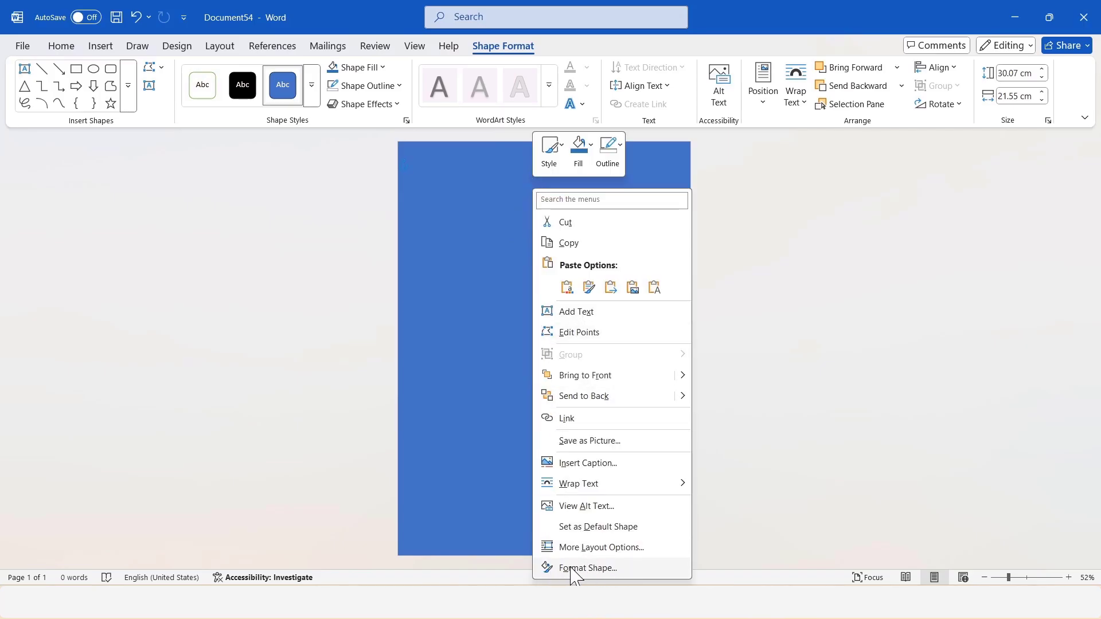
pyautogui.click(610, 569)
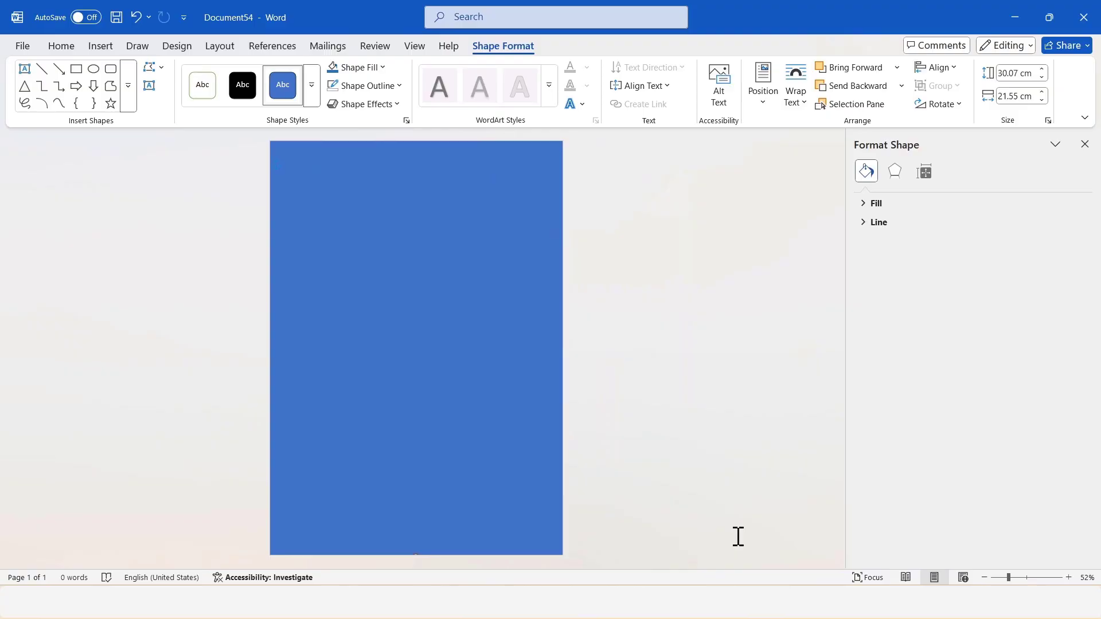
pyautogui.click(860, 208)
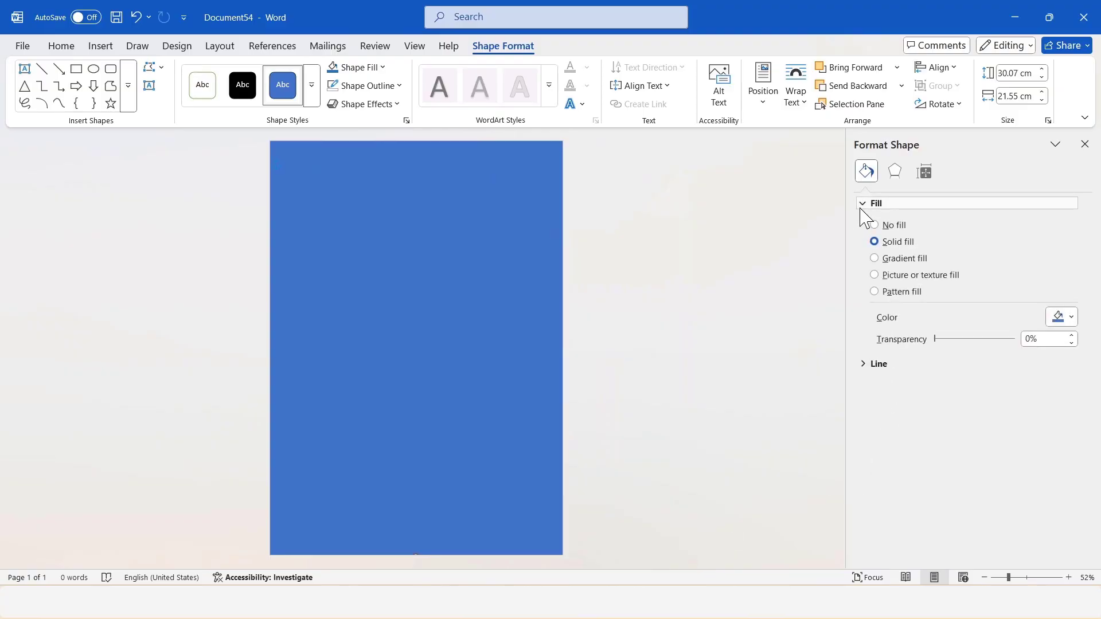
pyautogui.click(875, 259)
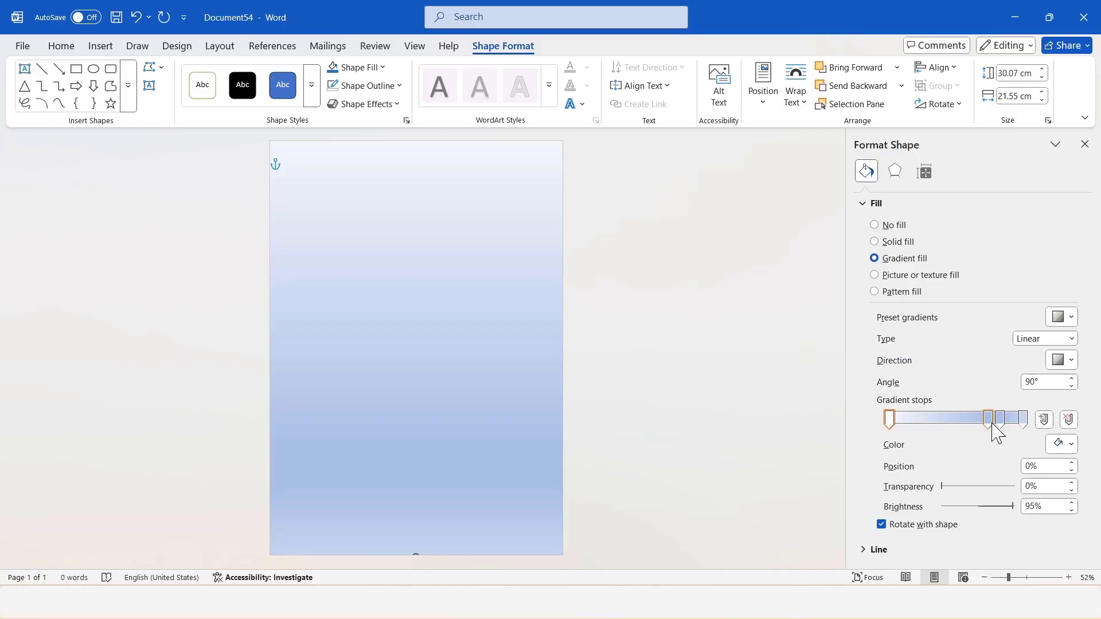
# Step: Move the gradient's middle stop to 50% and colour it light blue
pyautogui.moveTo(999, 421); pyautogui.dragTo(961, 417)
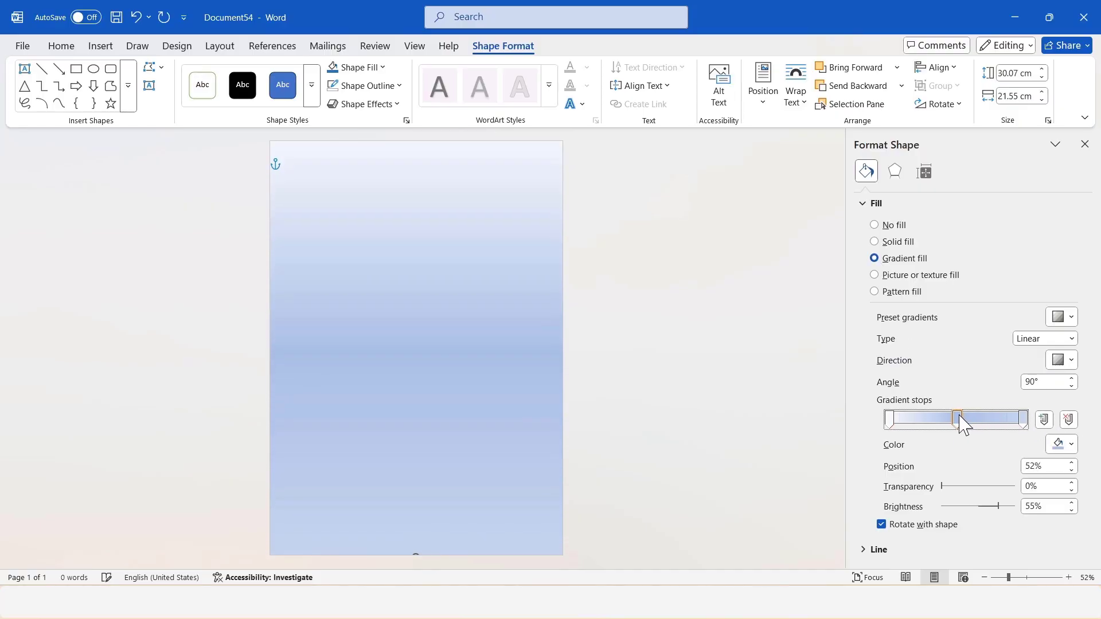
pyautogui.click(1066, 445)
pyautogui.click(927, 401)
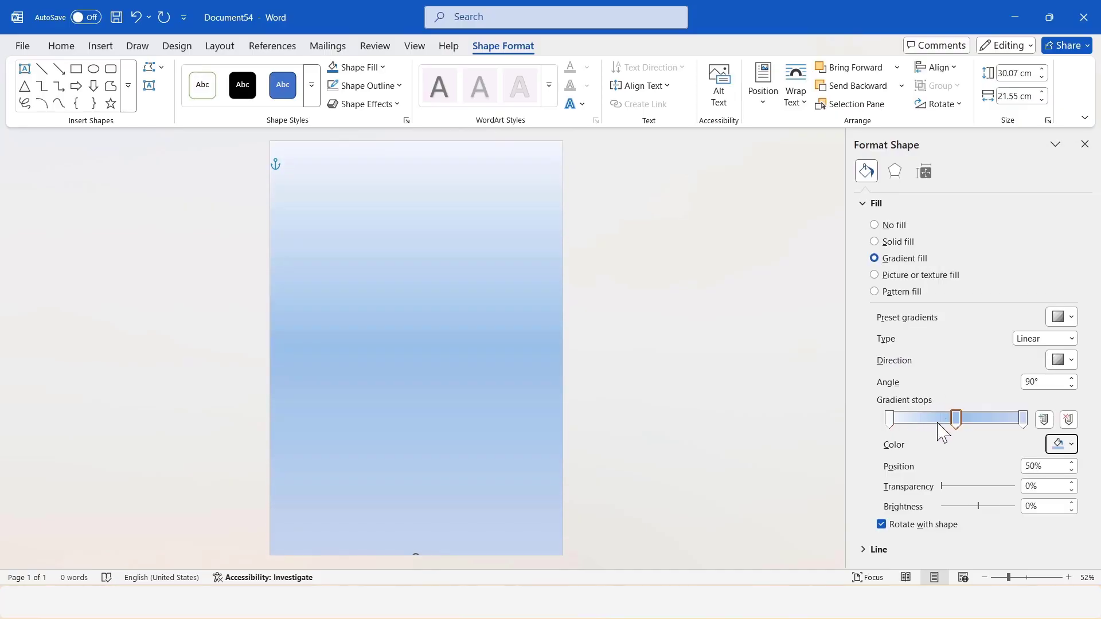
# Step: Colour the first and last gradient stops white
pyautogui.click(889, 420)
pyautogui.click(1065, 445)
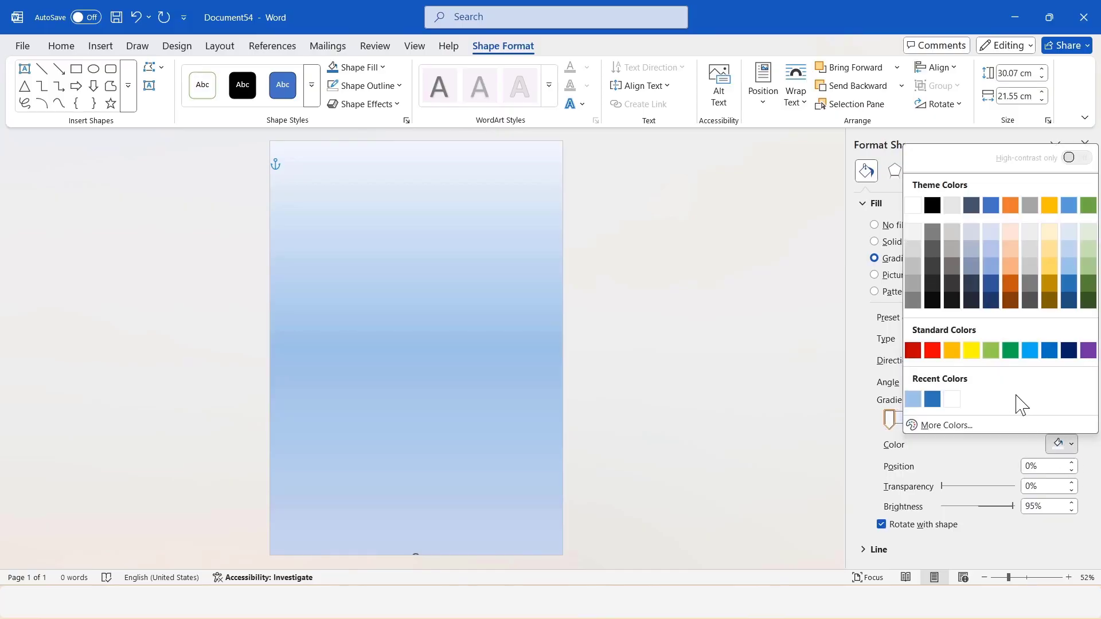
pyautogui.click(913, 205)
pyautogui.click(1023, 419)
pyautogui.click(1065, 445)
pyautogui.click(953, 401)
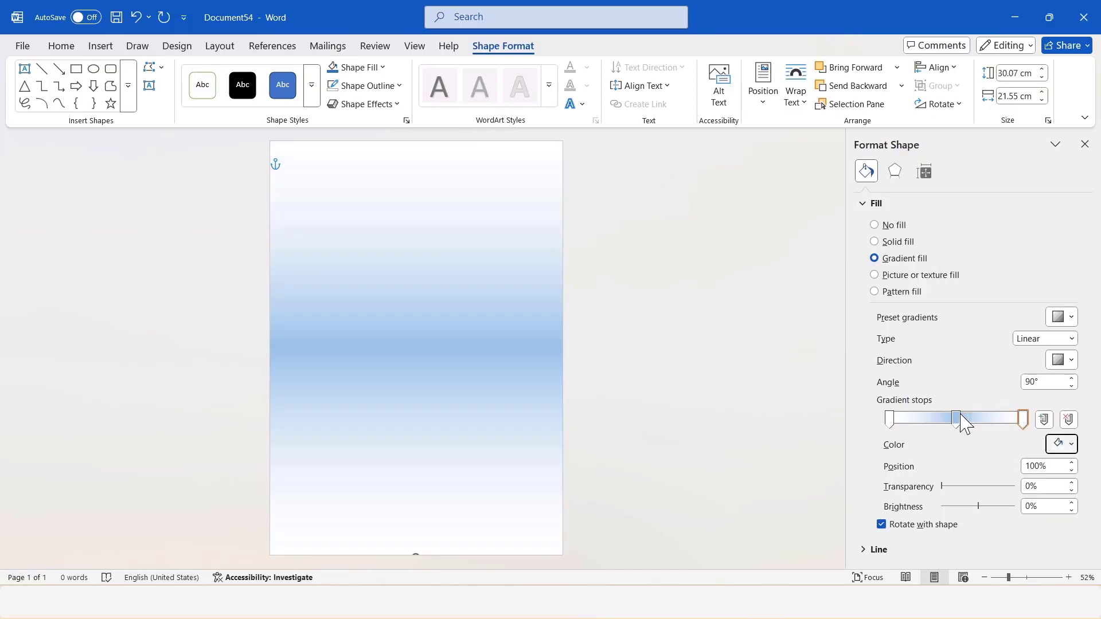
# Step: Nudge the first gradient stop to 2%, adjust the last stop's position, and close the shape formatting options
pyautogui.click(889, 421)
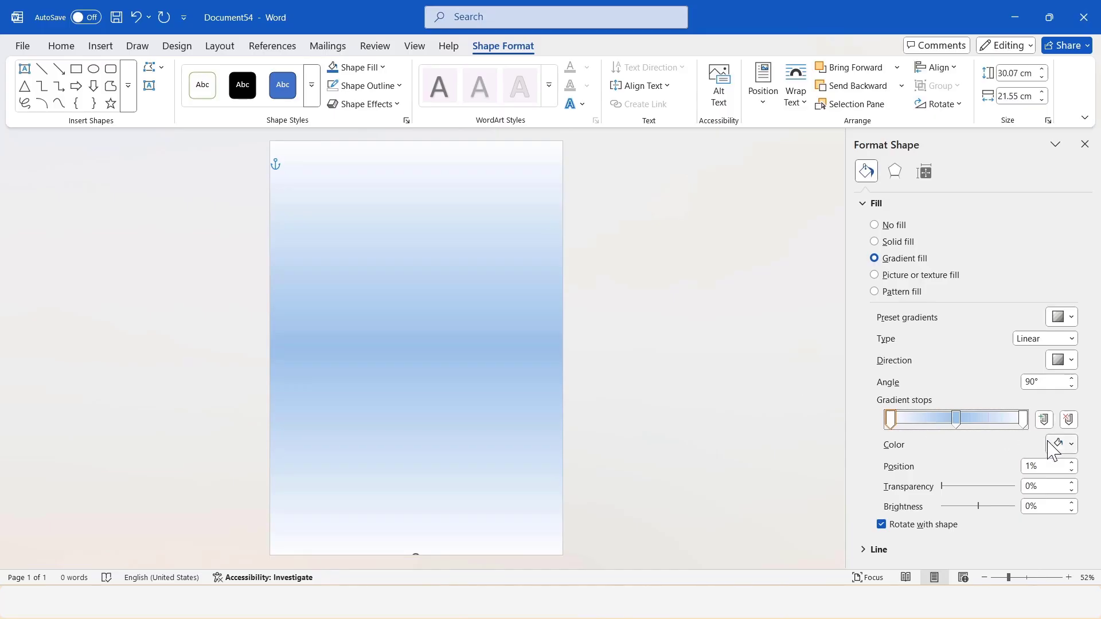
pyautogui.click(1071, 463)
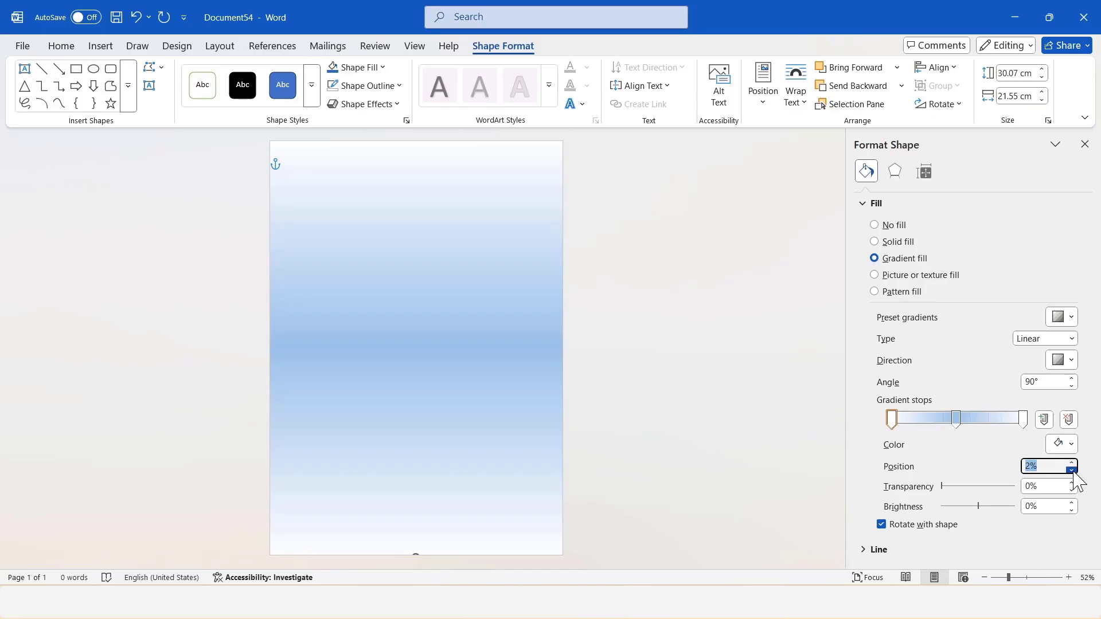
pyautogui.click(1024, 421)
pyautogui.click(1071, 470)
pyautogui.click(1084, 144)
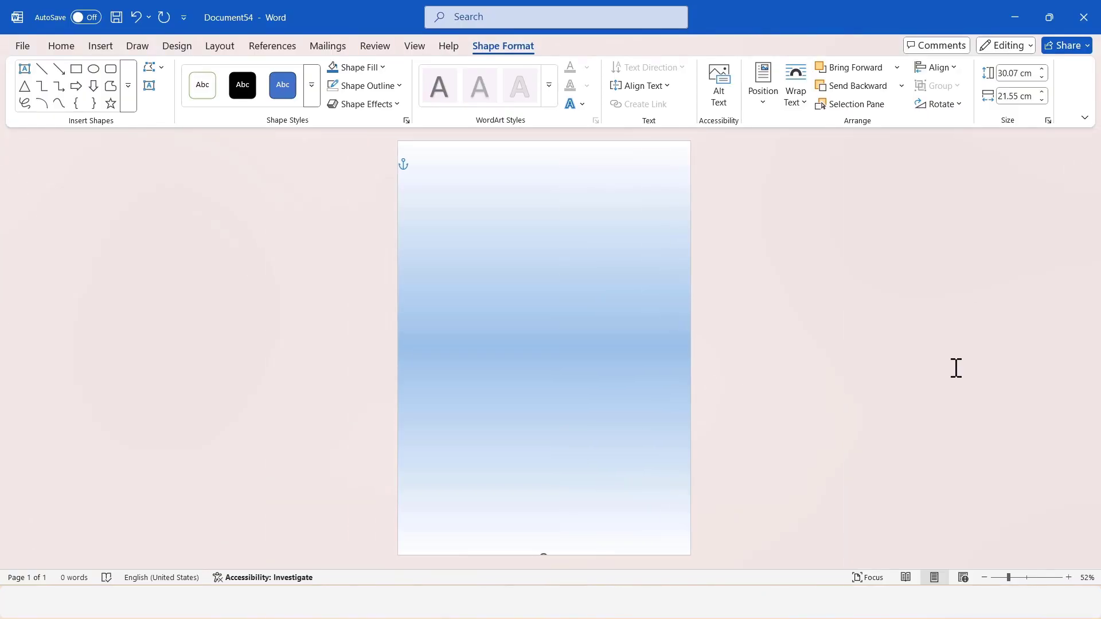
pyautogui.click(956, 368)
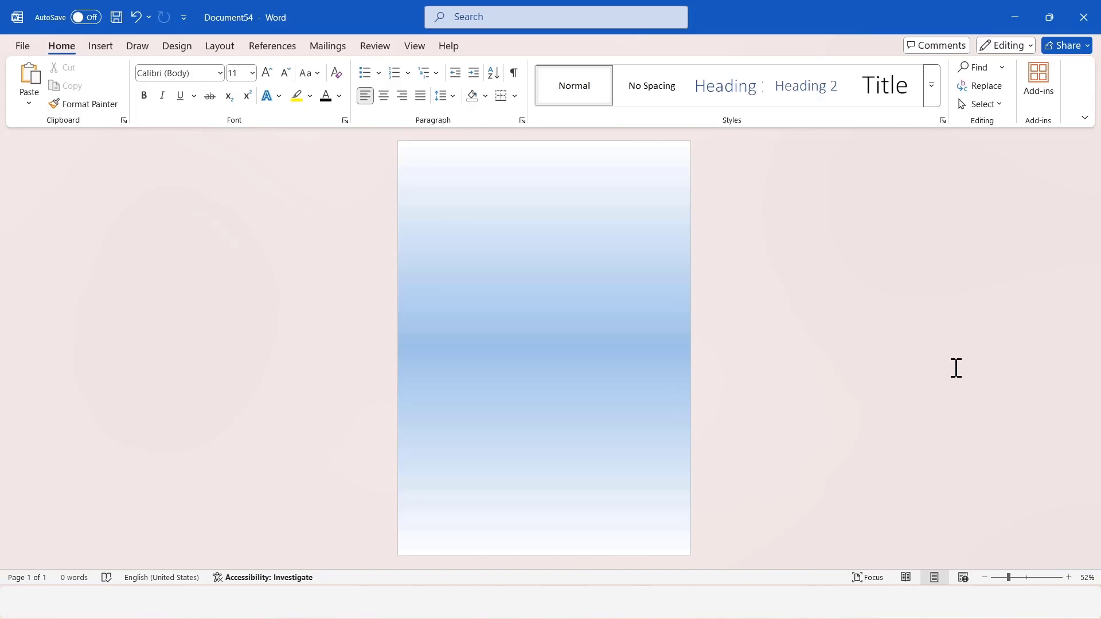
# Step: Draw a rectangle about 5.7 cm high and 4.6 cm wide near the page's upper-left corner
pyautogui.click(99, 47)
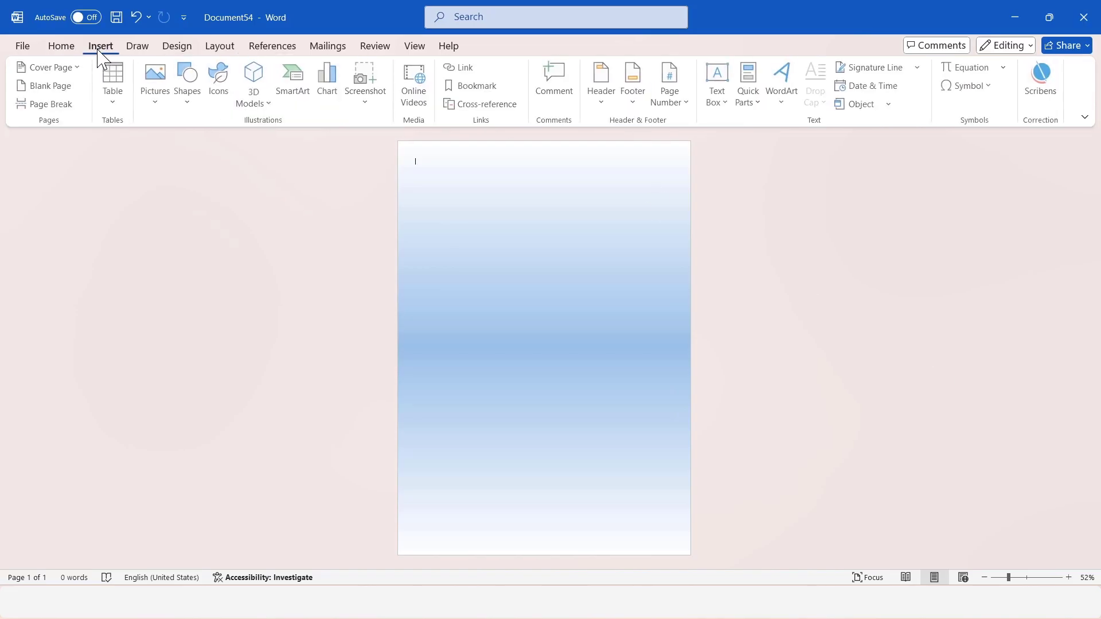
pyautogui.click(193, 110)
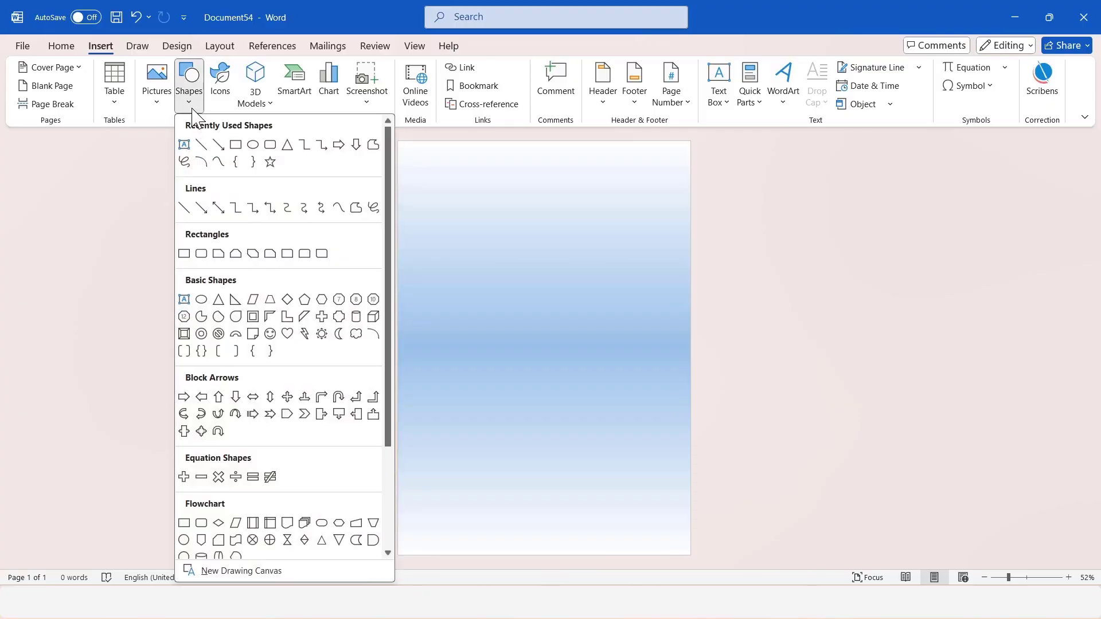
pyautogui.click(184, 254)
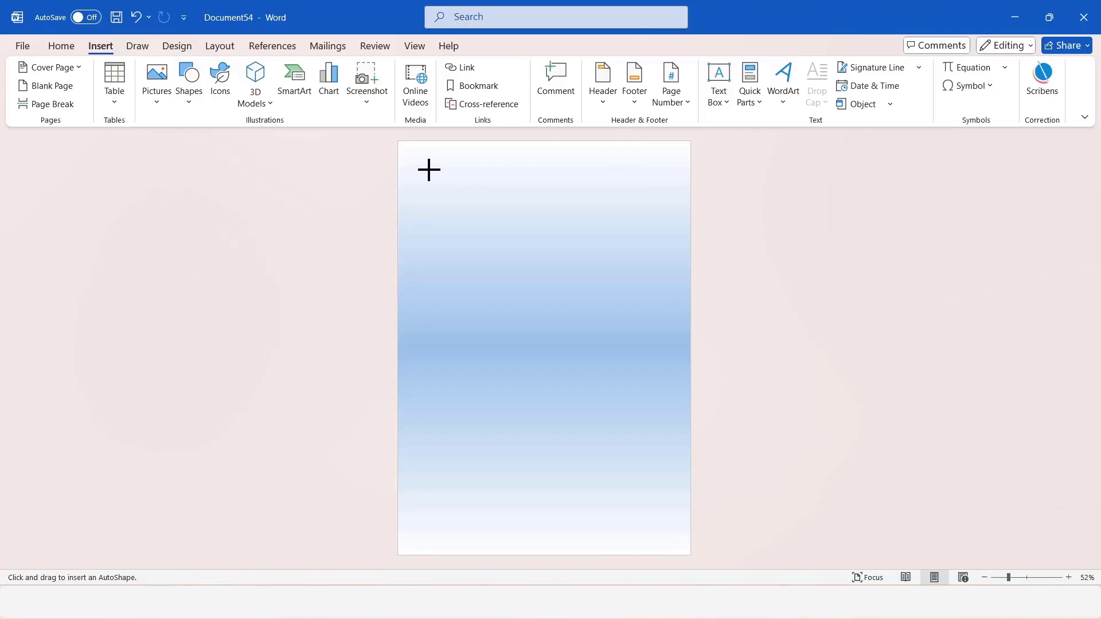
pyautogui.moveTo(428, 168)
pyautogui.mouseDown()
pyautogui.moveTo(462, 231)
pyautogui.moveTo(491, 249)
pyautogui.mouseUp()
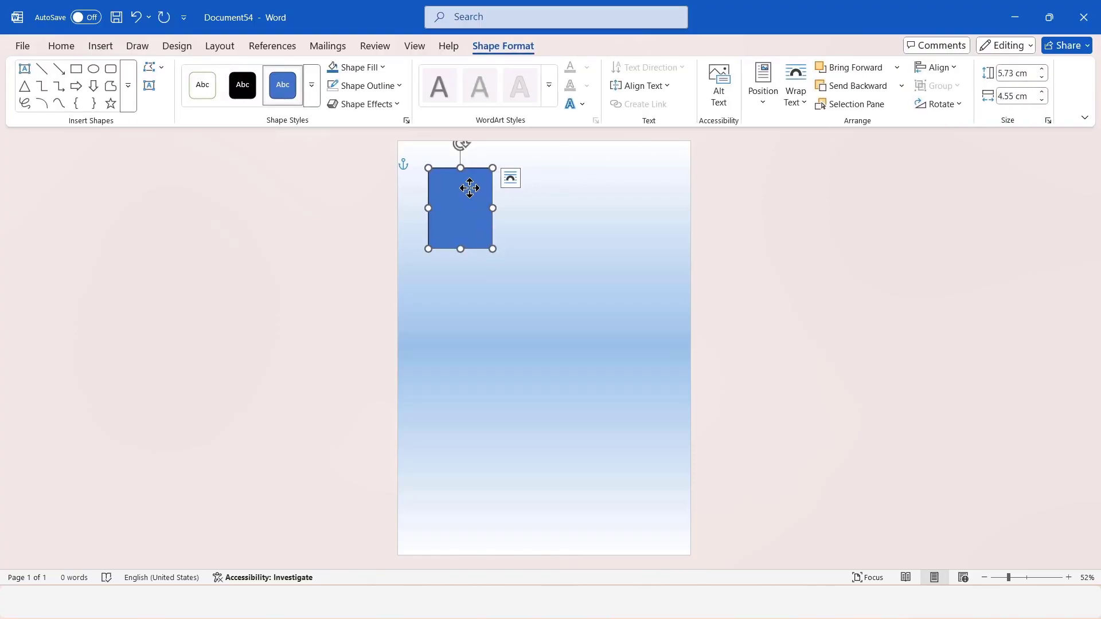
# Step: Set the small rectangle's height to 6.35 cm and its width to 5 cm
pyautogui.click(1012, 73)
pyautogui.write('6')
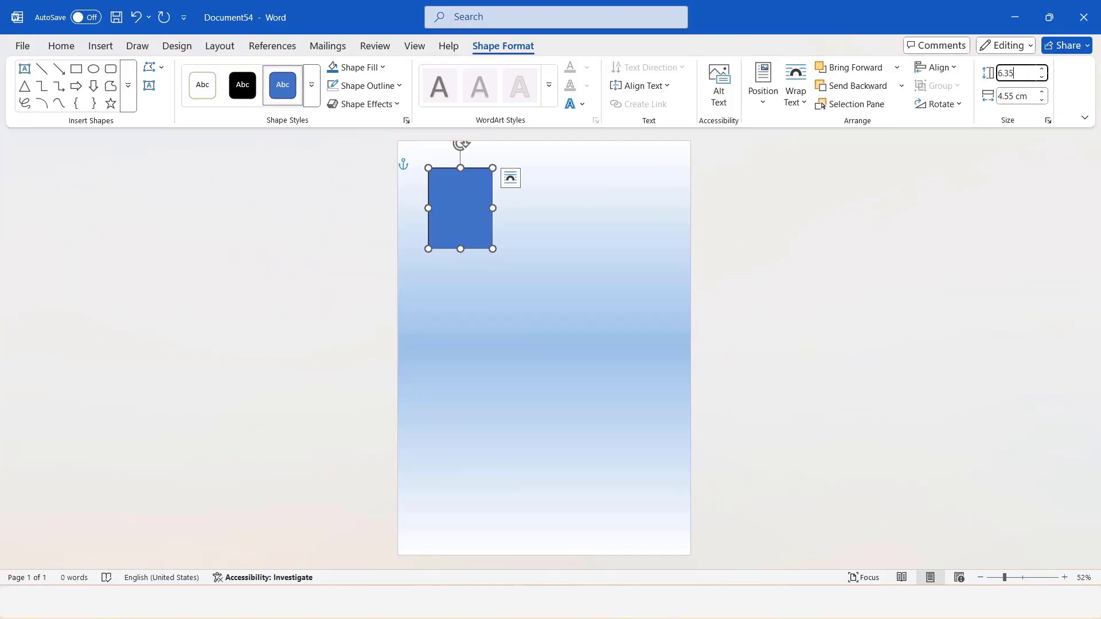
pyautogui.write('.35')
pyautogui.press('Tab')
pyautogui.write('5')
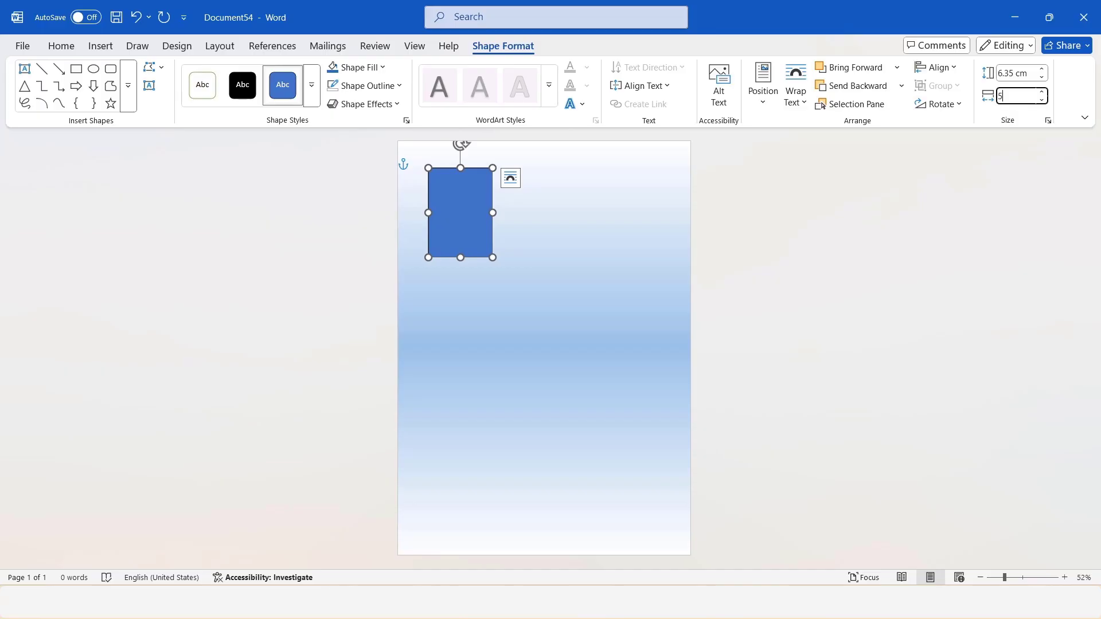
pyautogui.press('Return')
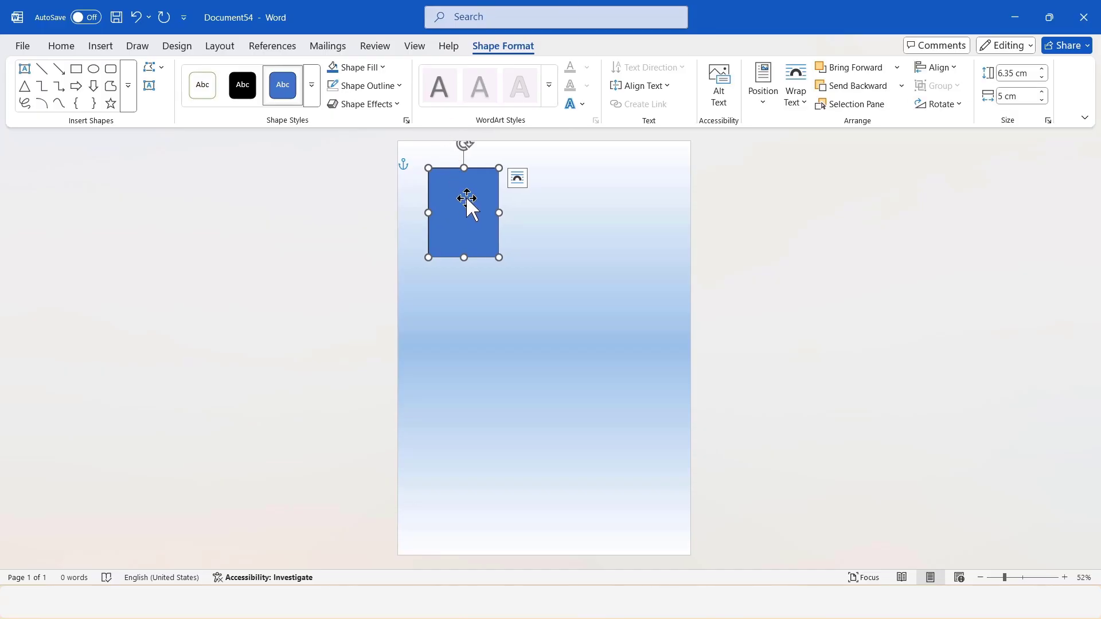
# Step: Nudge the small rectangle slightly up and to the left on the page
pyautogui.press('Up')
pyautogui.press('Up')
pyautogui.press('Left')
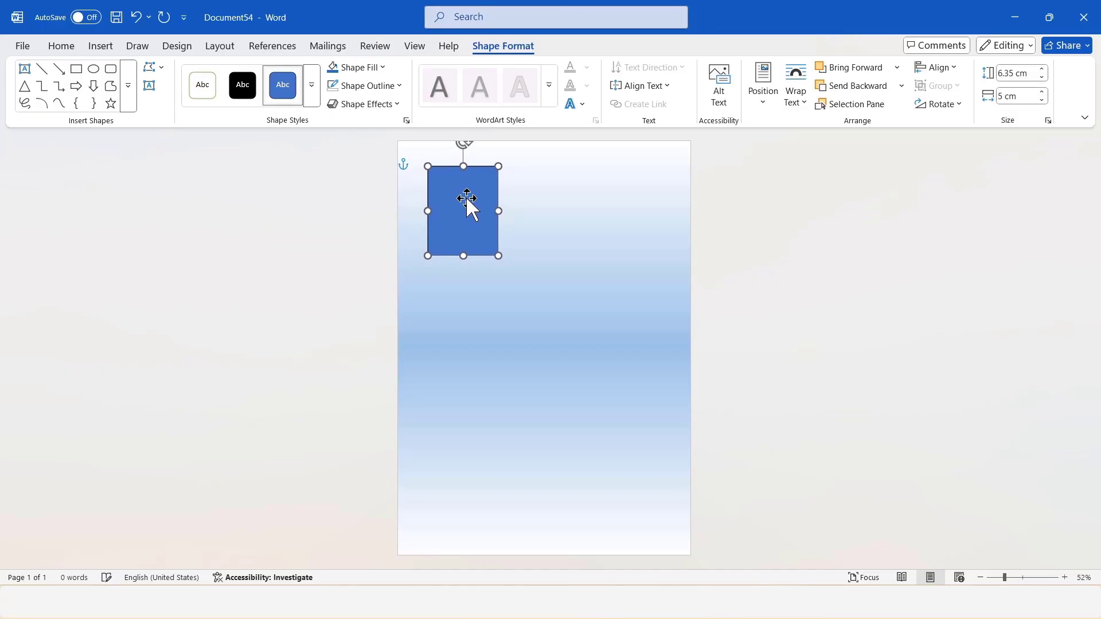
pyautogui.press('Left')
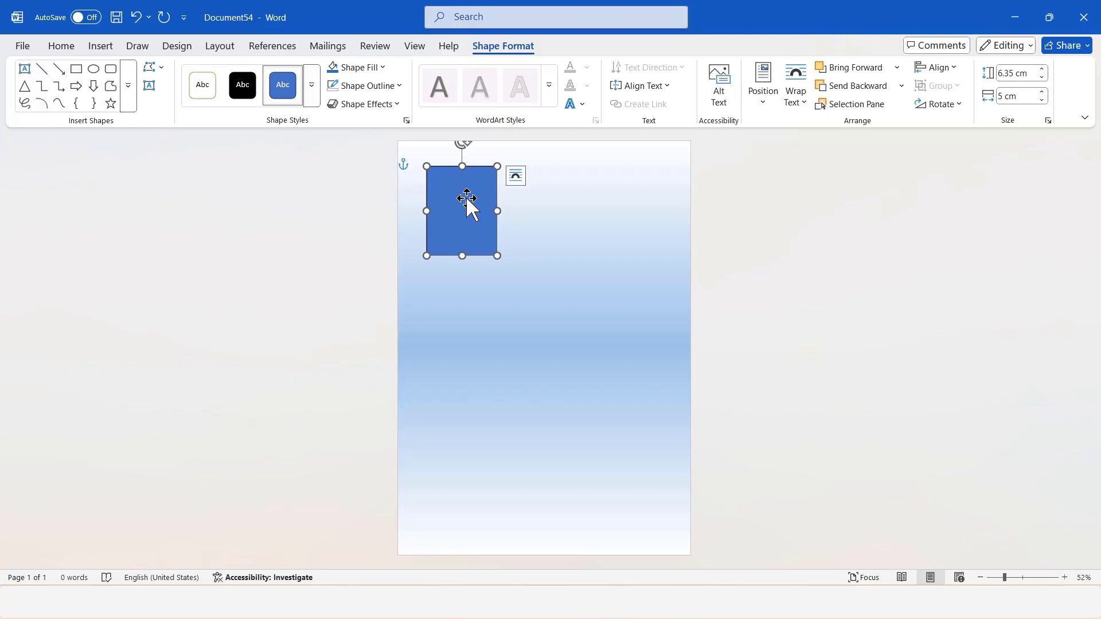
# Step: Fill the small rectangle with the picture file 01.jpg
pyautogui.click(380, 68)
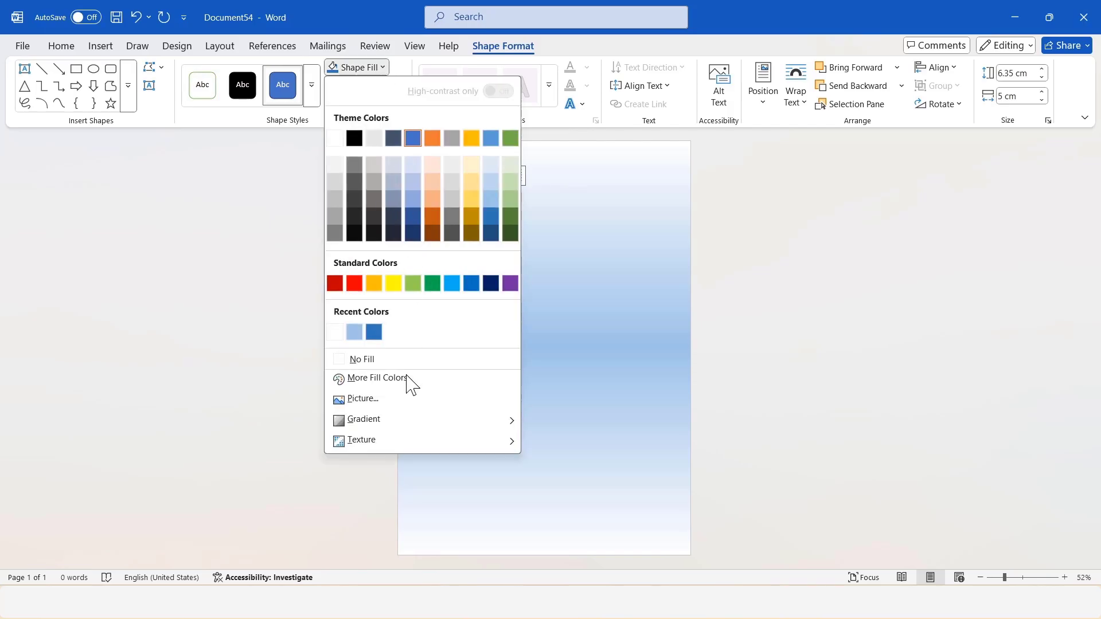
pyautogui.click(407, 414)
pyautogui.click(433, 250)
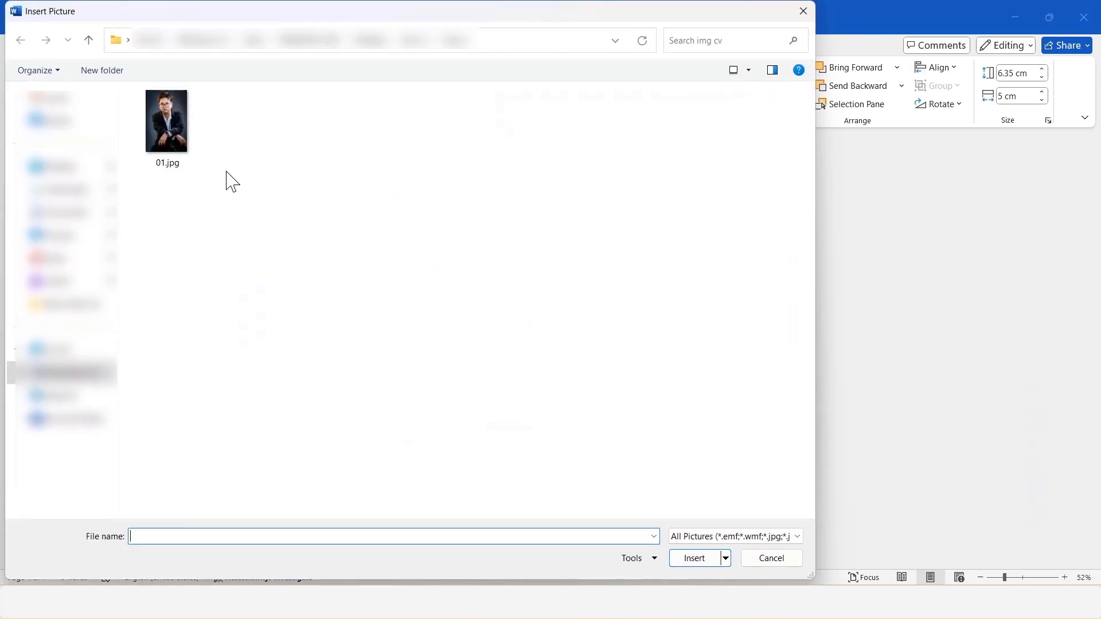
pyautogui.click(156, 141)
pyautogui.click(696, 559)
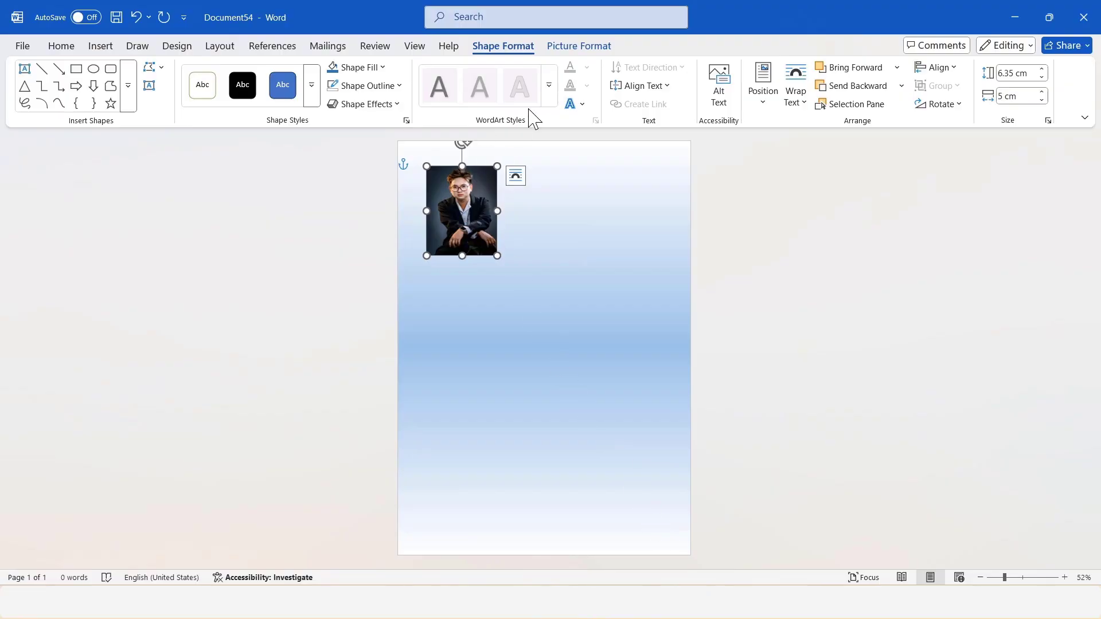
# Step: Crop the portrait with the Fill option, then scale and reposition the photo so the head and shoulders are centred in the frame
pyautogui.click(582, 47)
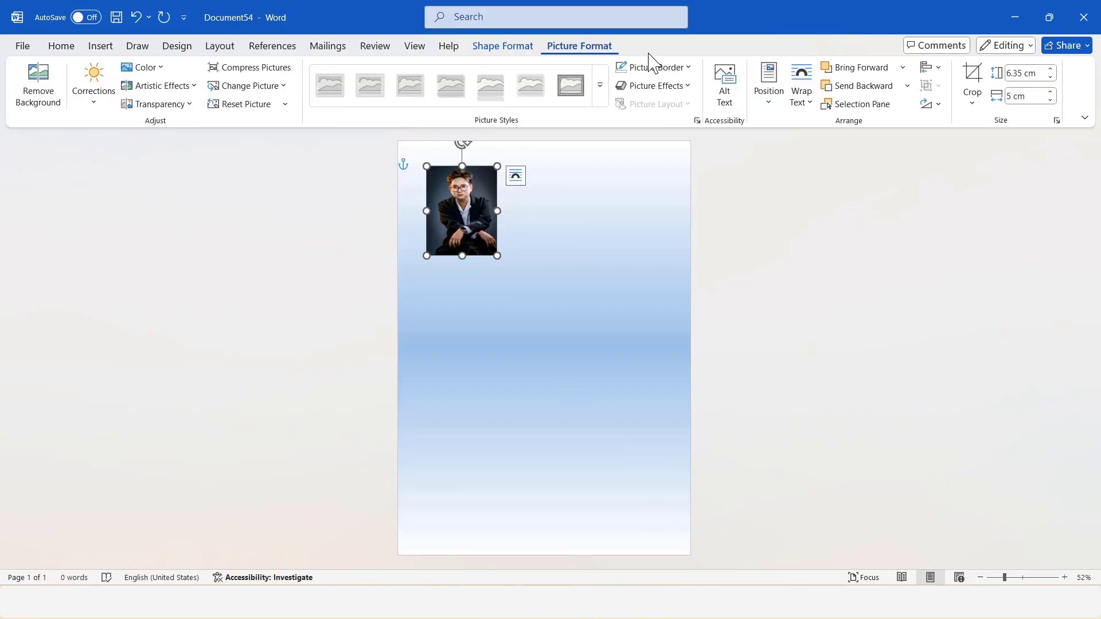
pyautogui.click(972, 102)
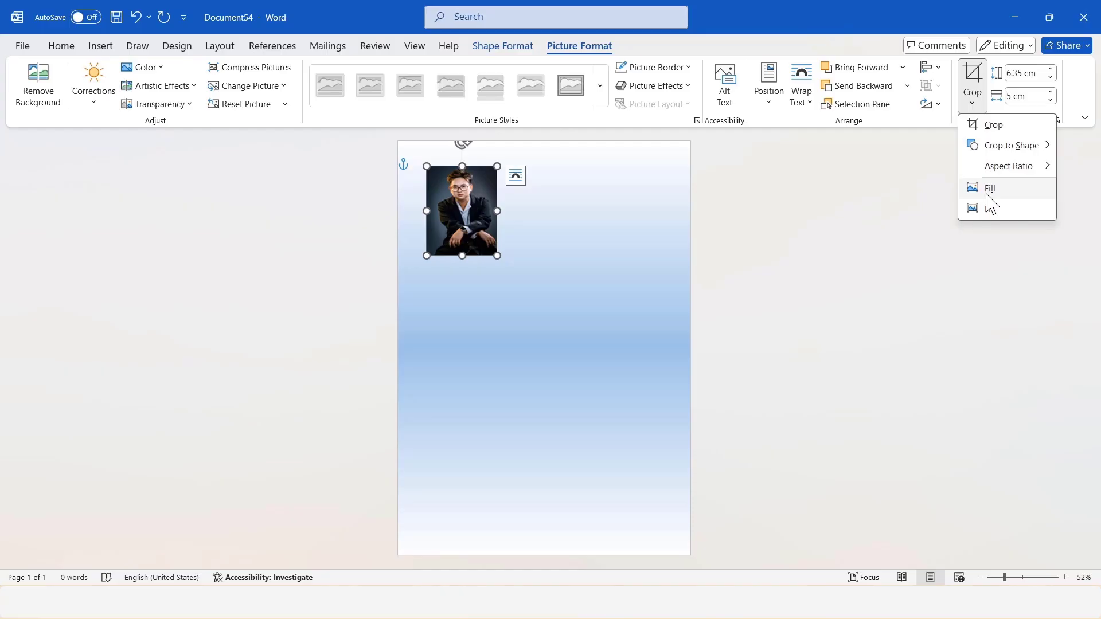
pyautogui.click(987, 189)
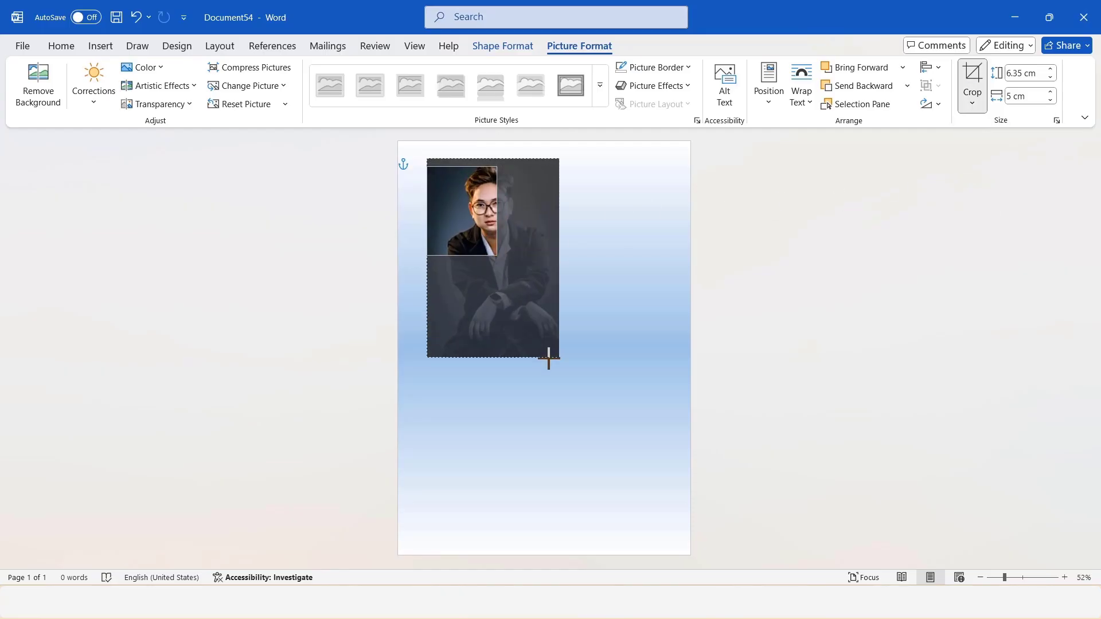
pyautogui.moveTo(550, 337); pyautogui.dragTo(510, 330)
pyautogui.moveTo(461, 207); pyautogui.dragTo(469, 211)
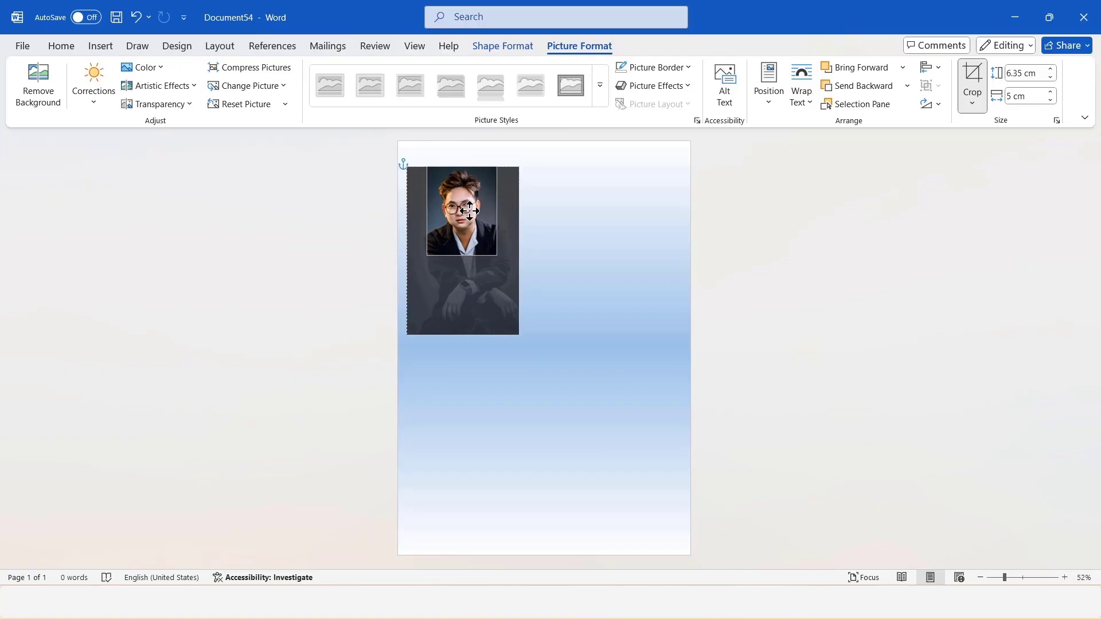
pyautogui.moveTo(469, 211); pyautogui.dragTo(469, 211)
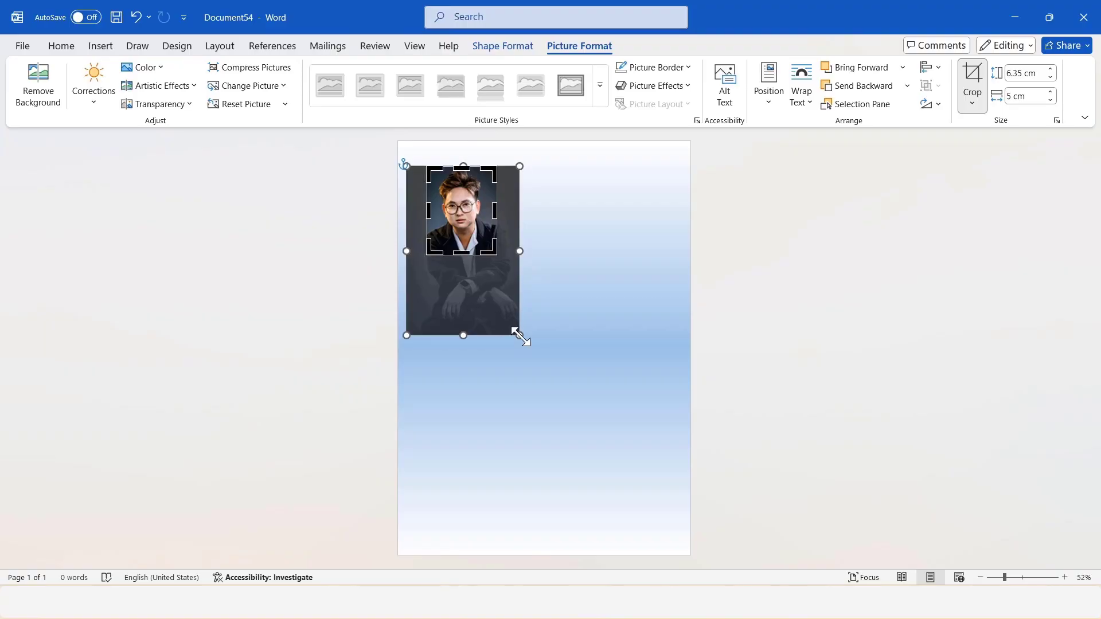
pyautogui.moveTo(518, 331); pyautogui.dragTo(515, 329)
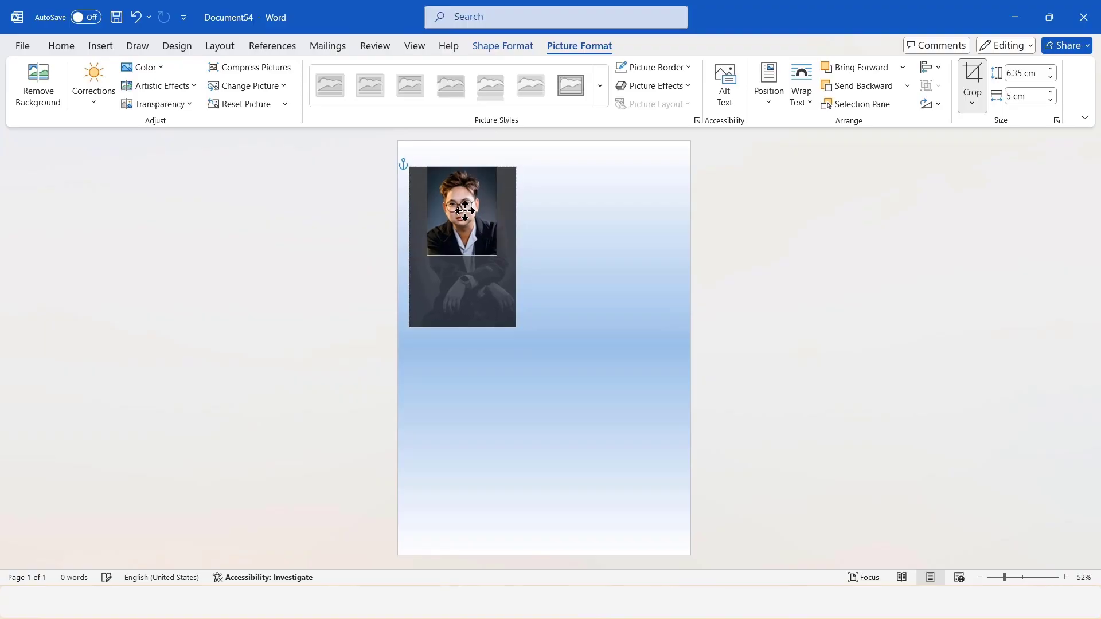
pyautogui.click(900, 265)
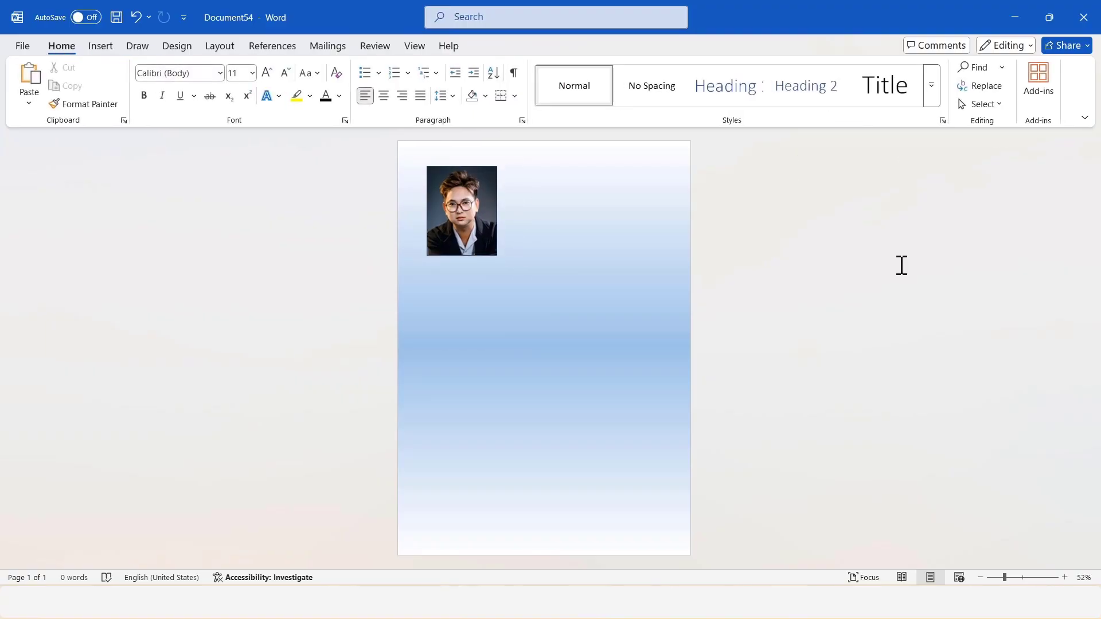
# Step: Recolor the portrait with Blue, Accent color 1 Light and remove its outline
pyautogui.click(464, 203)
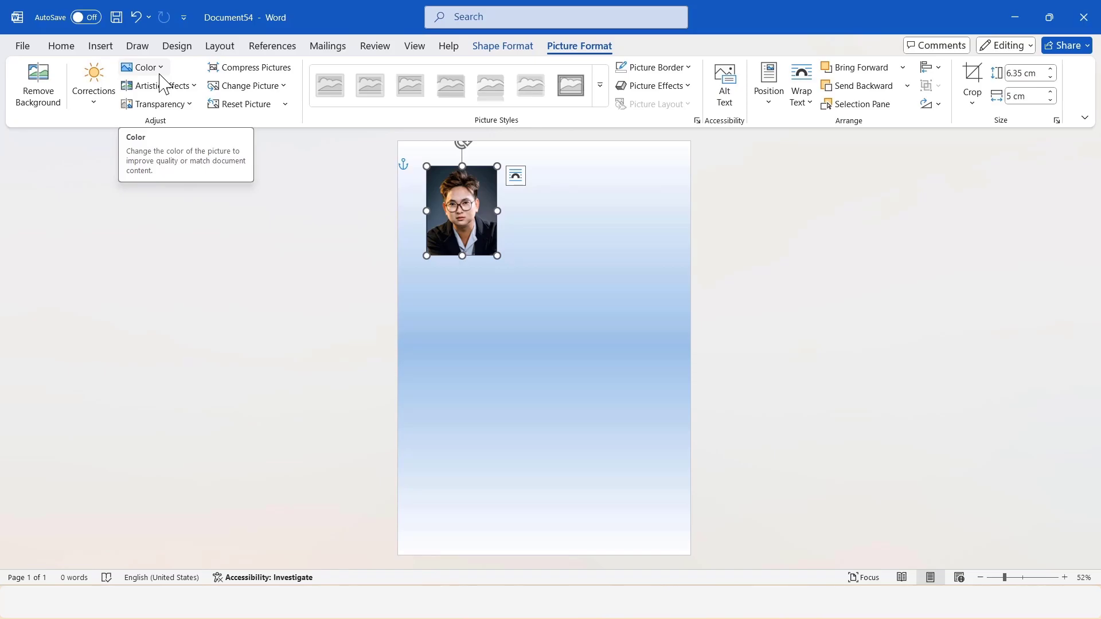
pyautogui.click(143, 67)
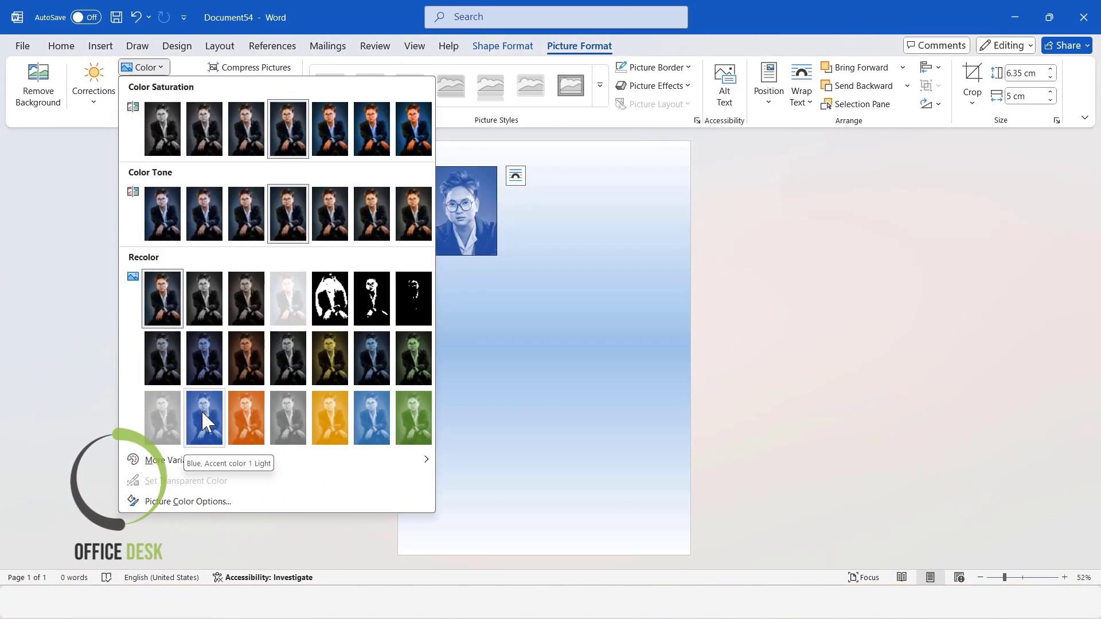
pyautogui.click(202, 412)
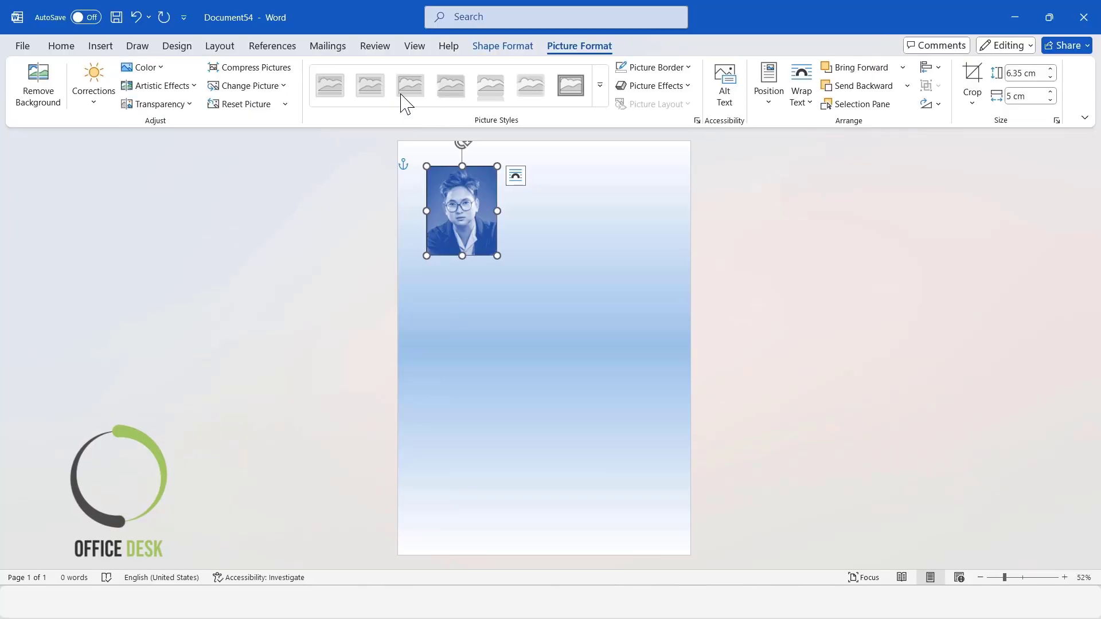
pyautogui.click(682, 70)
pyautogui.click(659, 358)
pyautogui.click(515, 246)
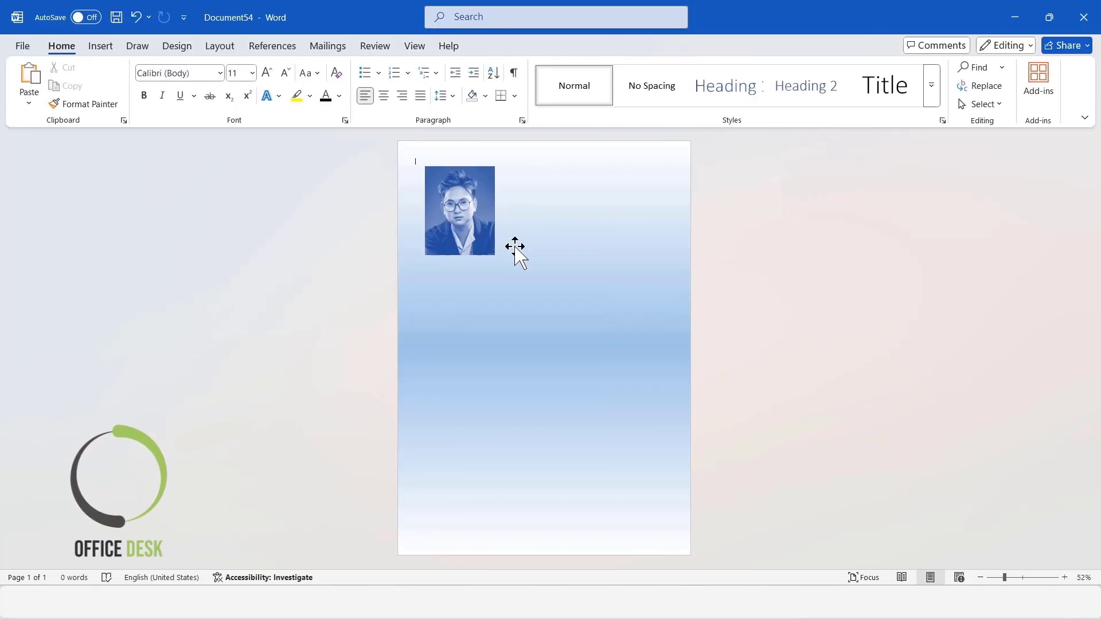
# Step: Draw a text box about 1.56 cm high and 8.48 cm wide beside the portrait's upper edge and enter the full name in capitals
pyautogui.click(101, 46)
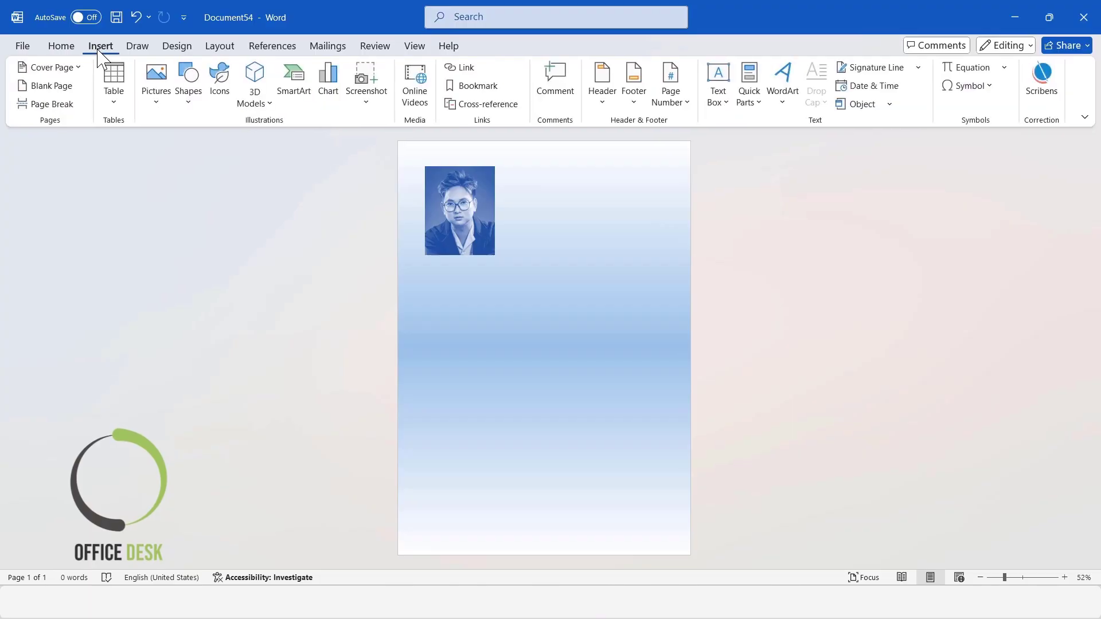
pyautogui.click(189, 91)
pyautogui.click(182, 298)
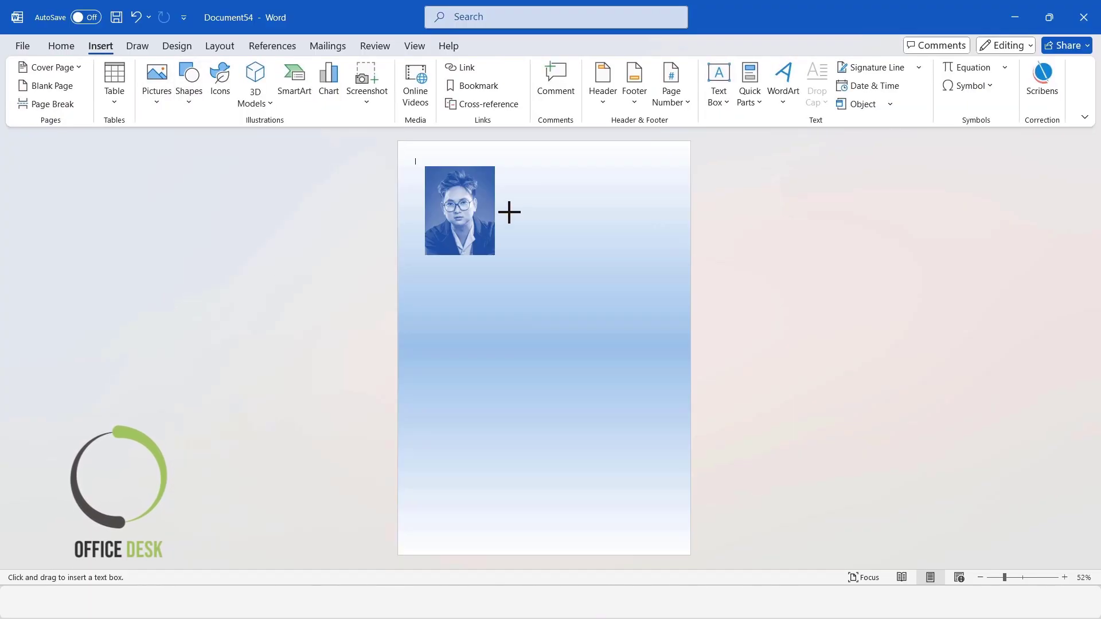
pyautogui.moveTo(503, 167); pyautogui.dragTo(621, 190)
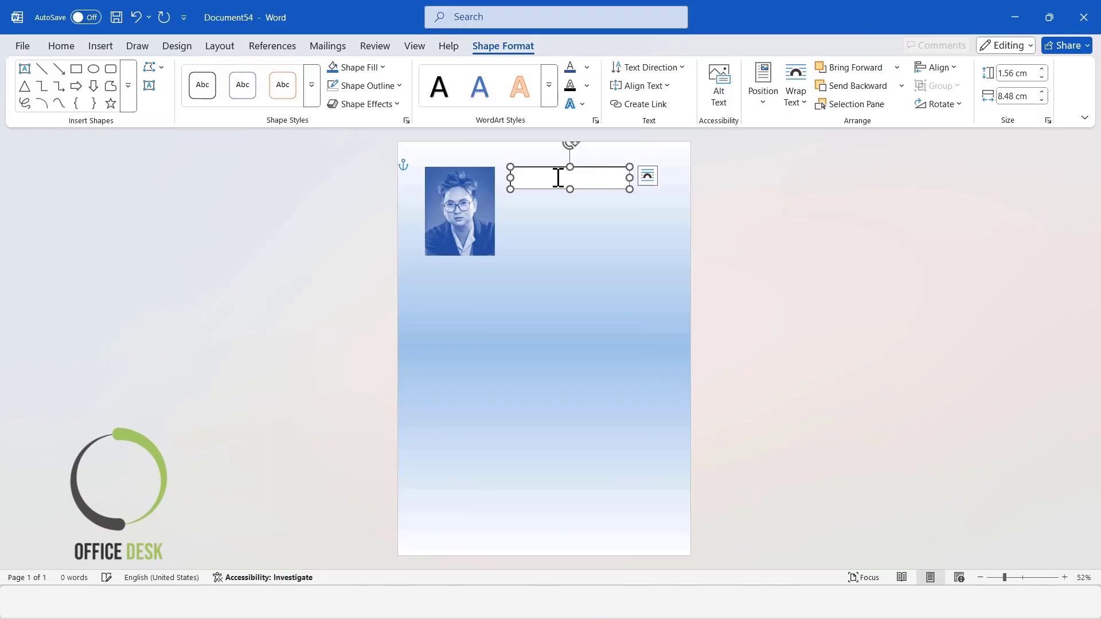
pyautogui.write('Jo')
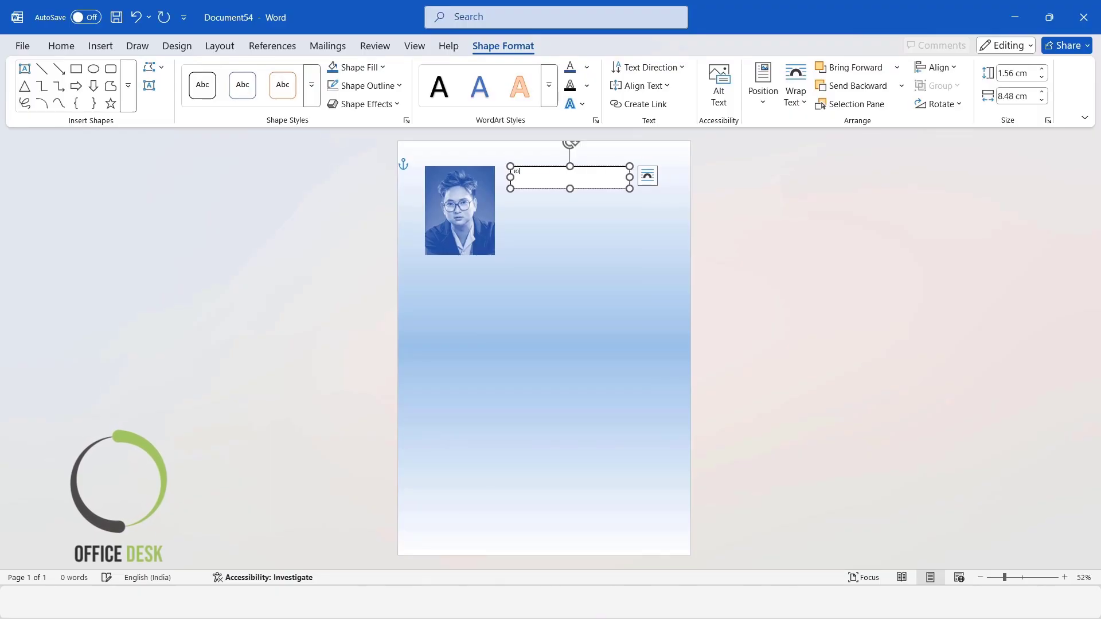
pyautogui.write('HN SMITH')
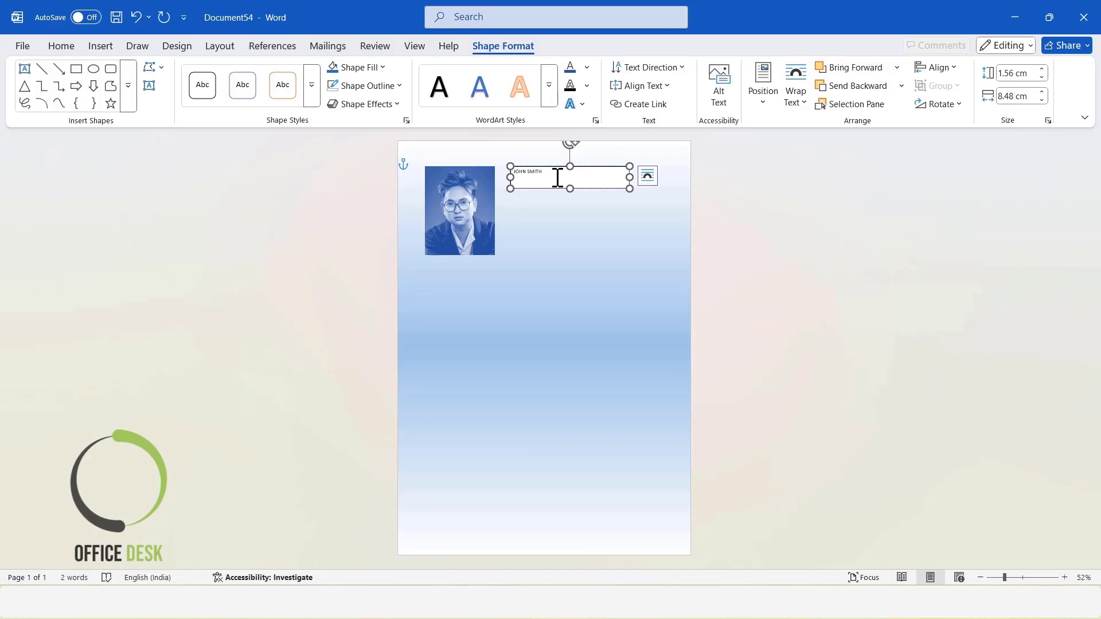
# Step: Format the name in Poppins Black at size 36 and enlarge its text box to about 2.17 cm high and 9.05 cm wide
pyautogui.hotkey('ctrl', 'a')
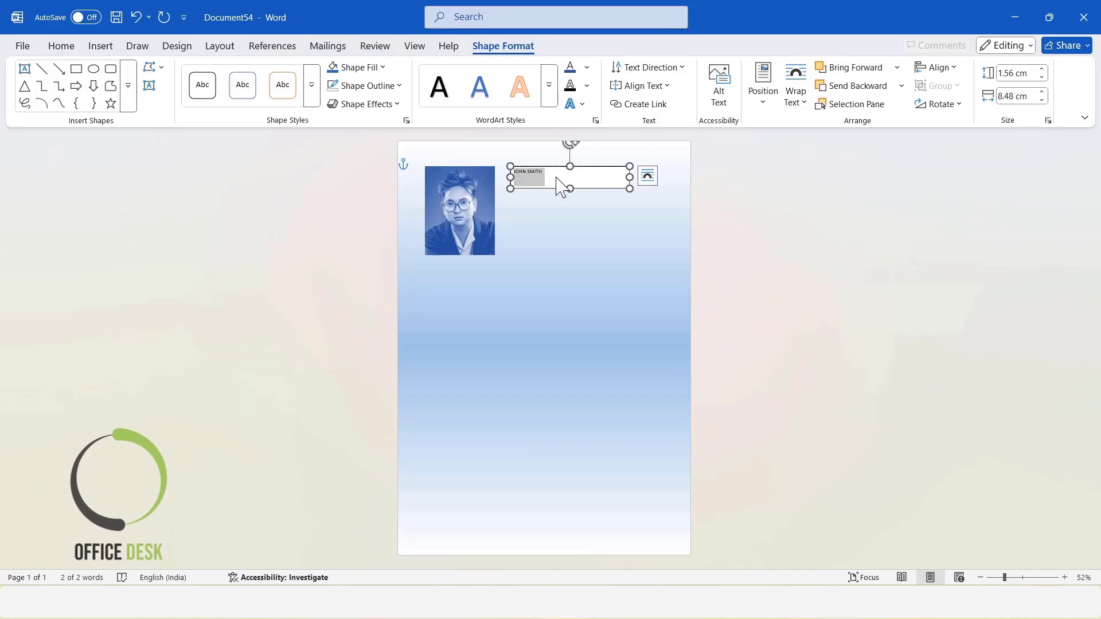
pyautogui.click(61, 47)
pyautogui.click(166, 72)
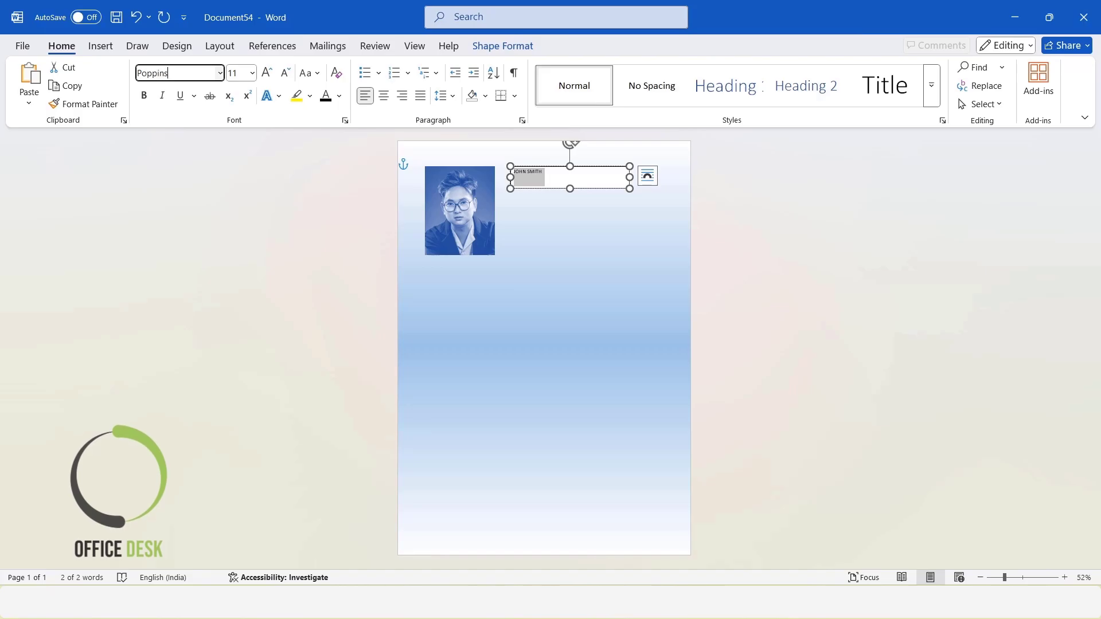
pyautogui.press('Return')
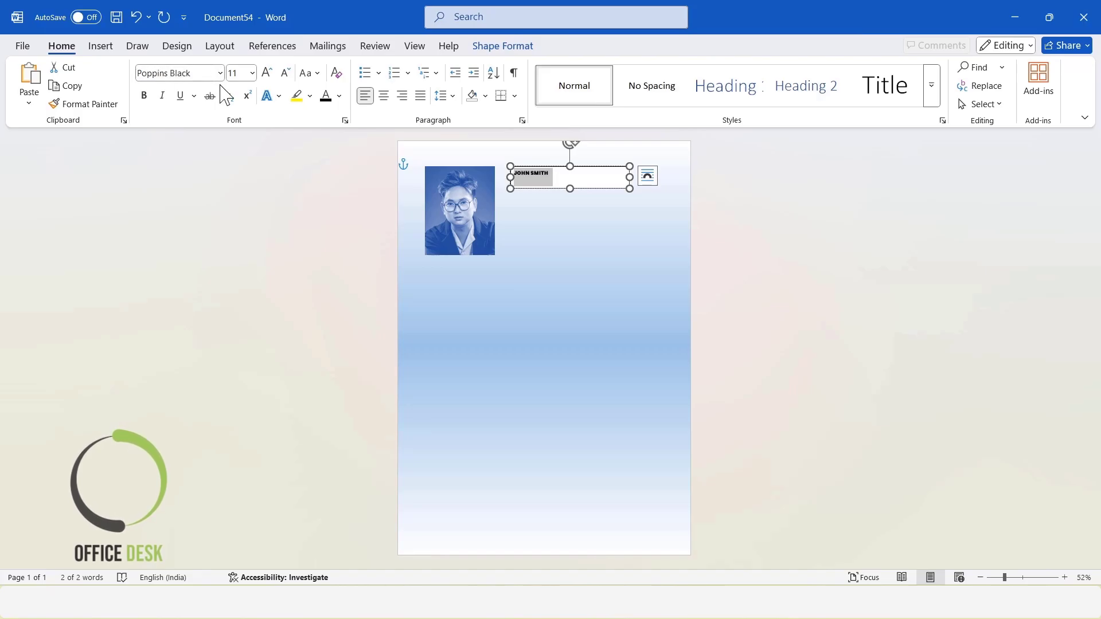
pyautogui.click(242, 73)
pyautogui.write('36')
pyautogui.press('Return')
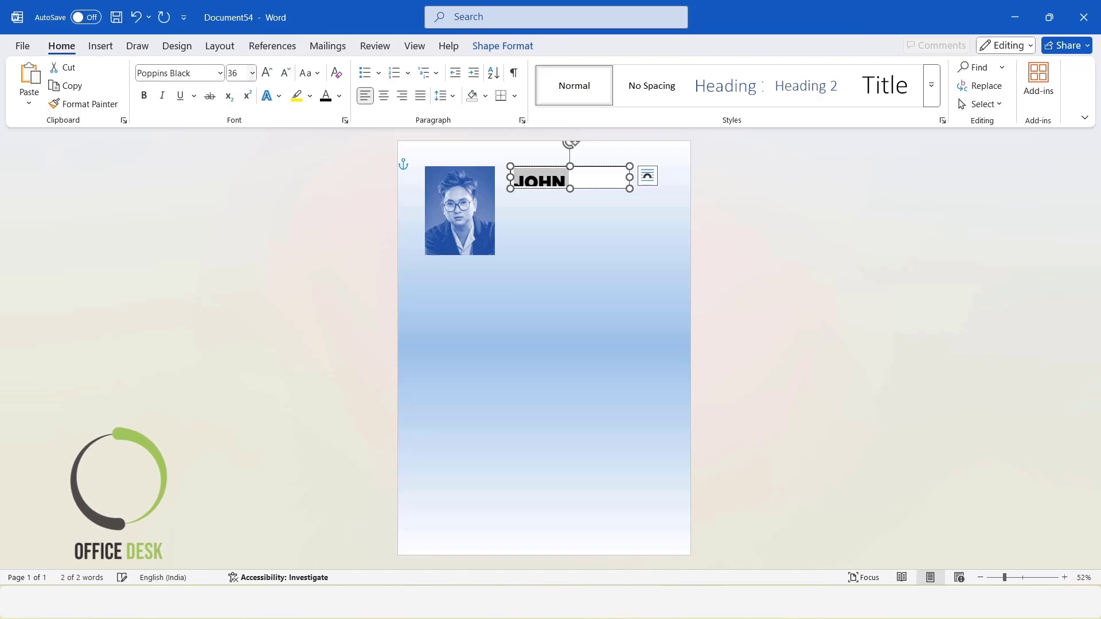
pyautogui.moveTo(629, 177); pyautogui.dragTo(515, 183)
# Step: Remove both the fill and the outline from the name's text box
pyautogui.click(499, 48)
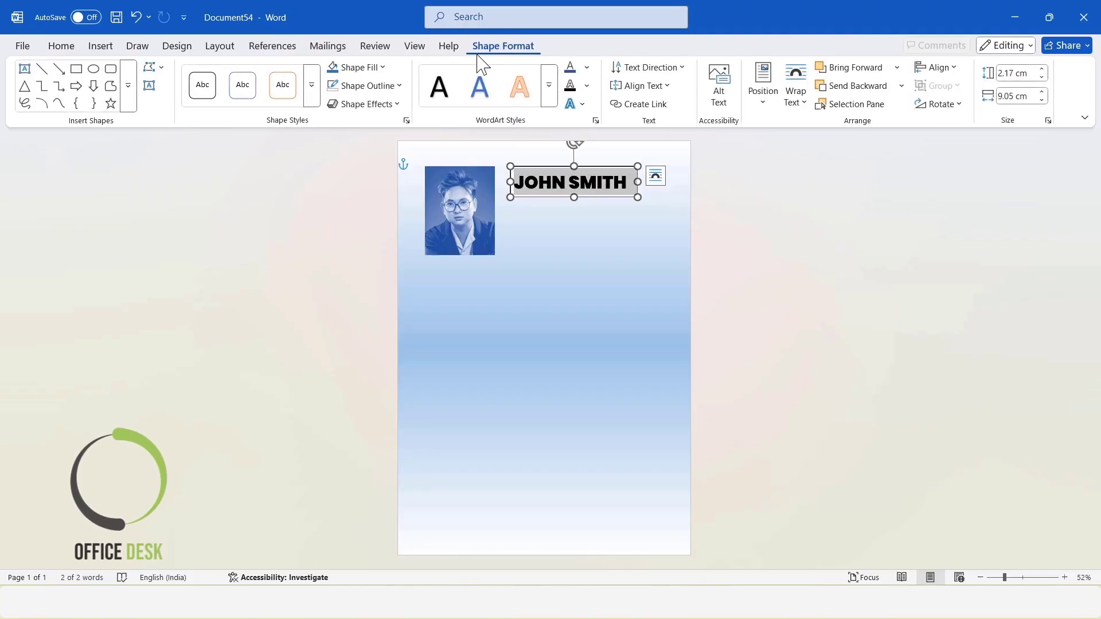
pyautogui.click(381, 70)
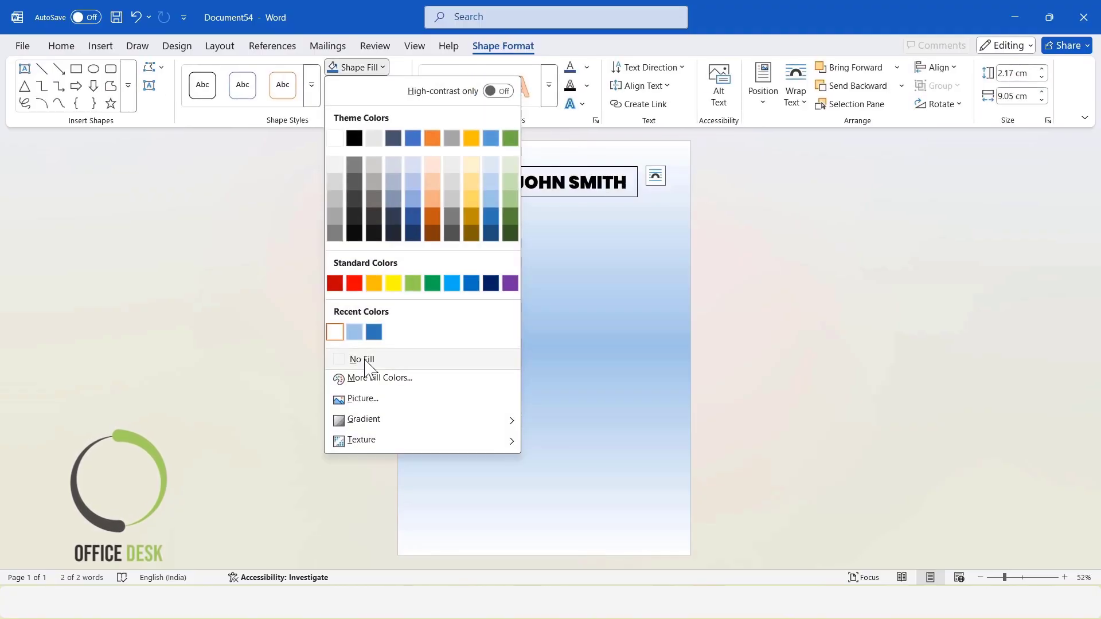
pyautogui.click(365, 361)
pyautogui.click(364, 85)
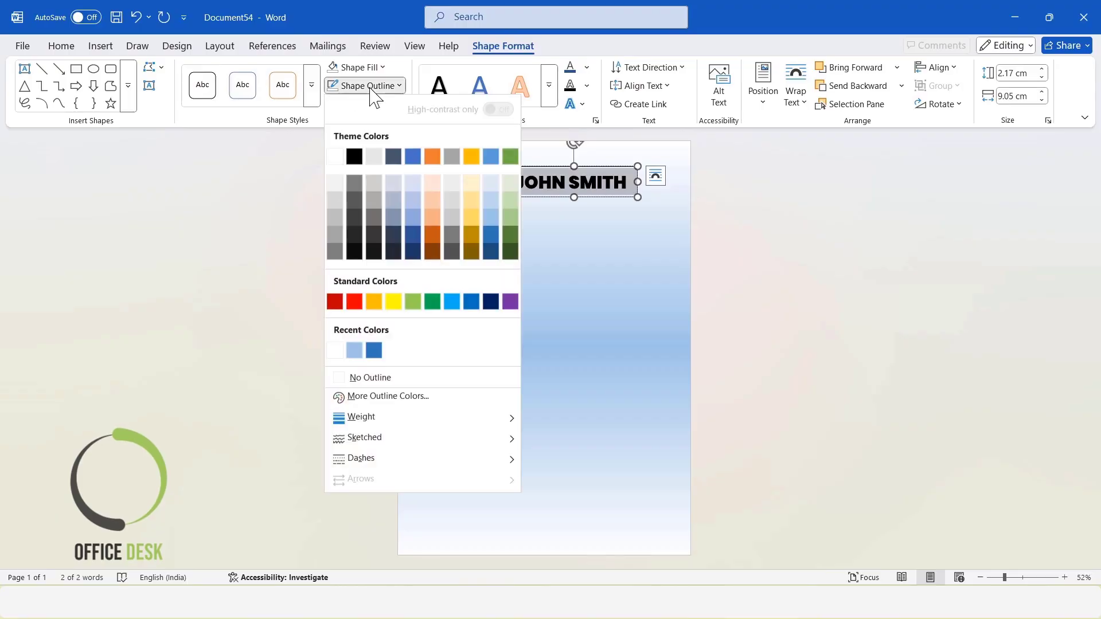
pyautogui.click(358, 377)
# Step: Color the name with the darker recently used blue and move its text box slightly closer to the portrait
pyautogui.click(587, 67)
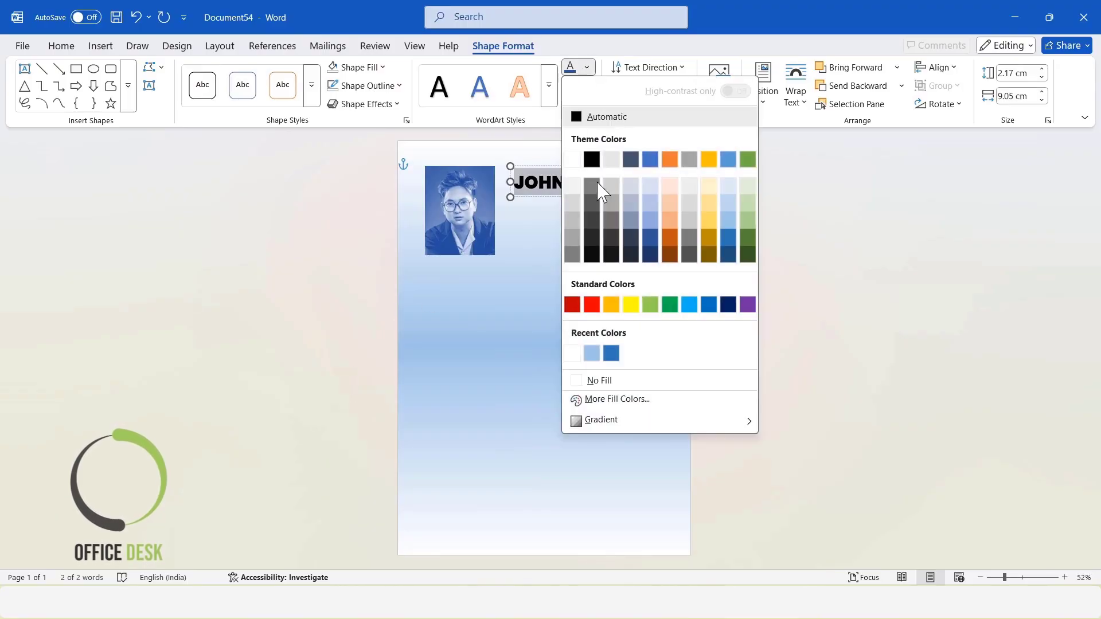
pyautogui.click(626, 367)
pyautogui.moveTo(557, 167); pyautogui.dragTo(557, 168)
pyautogui.click(860, 248)
pyautogui.click(528, 166)
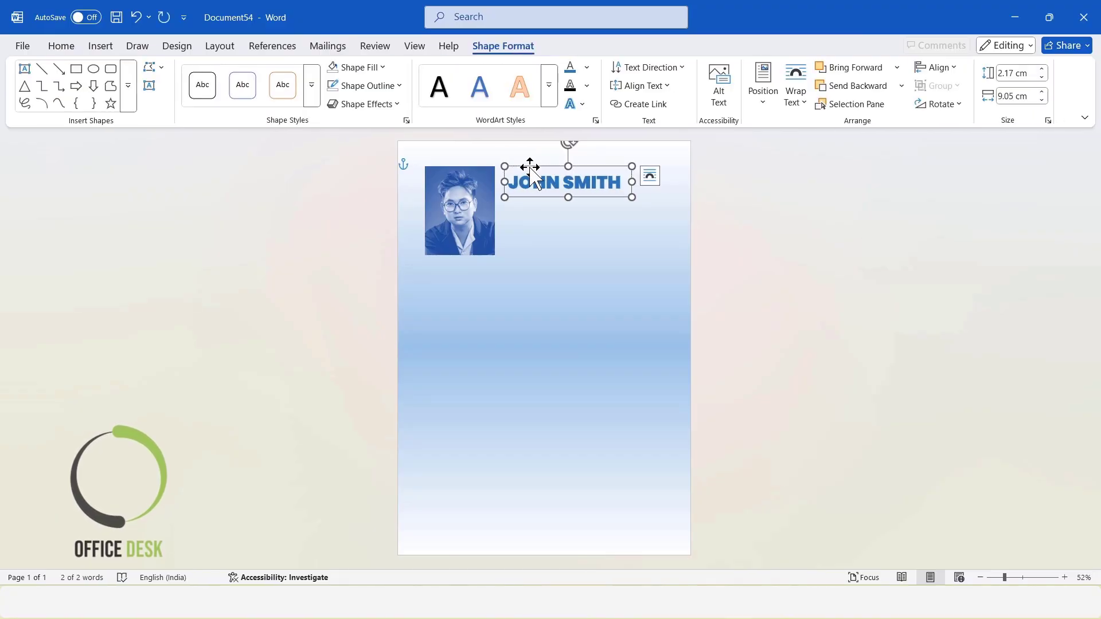
pyautogui.click(854, 268)
# Step: Change the name's capitalization so that each word starts with a capital letter
pyautogui.click(602, 172)
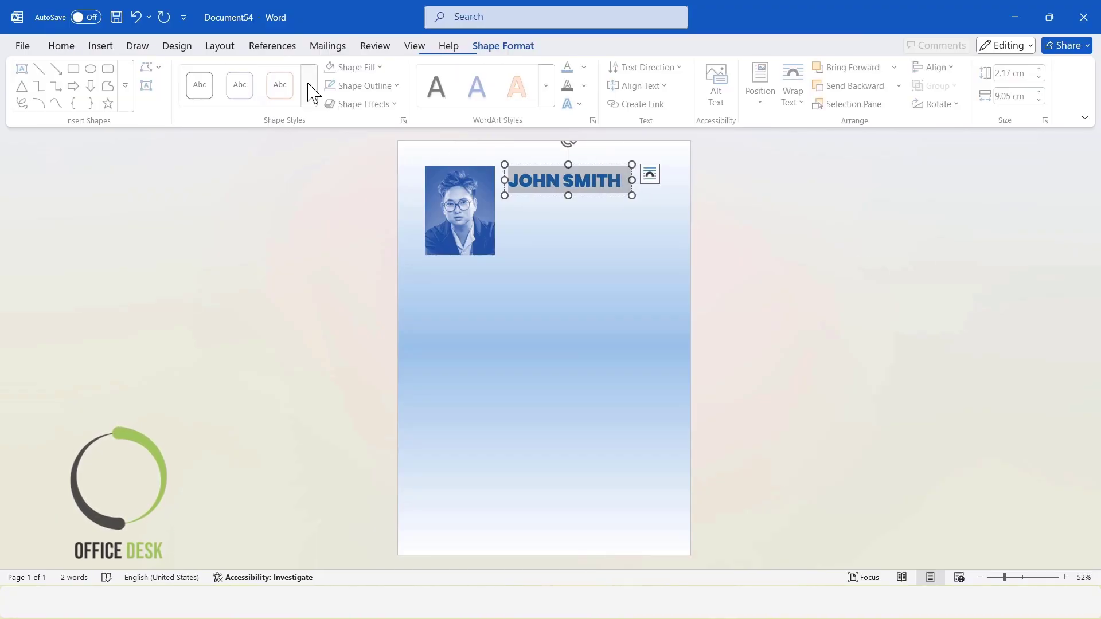
pyautogui.click(68, 46)
pyautogui.click(310, 72)
pyautogui.click(362, 150)
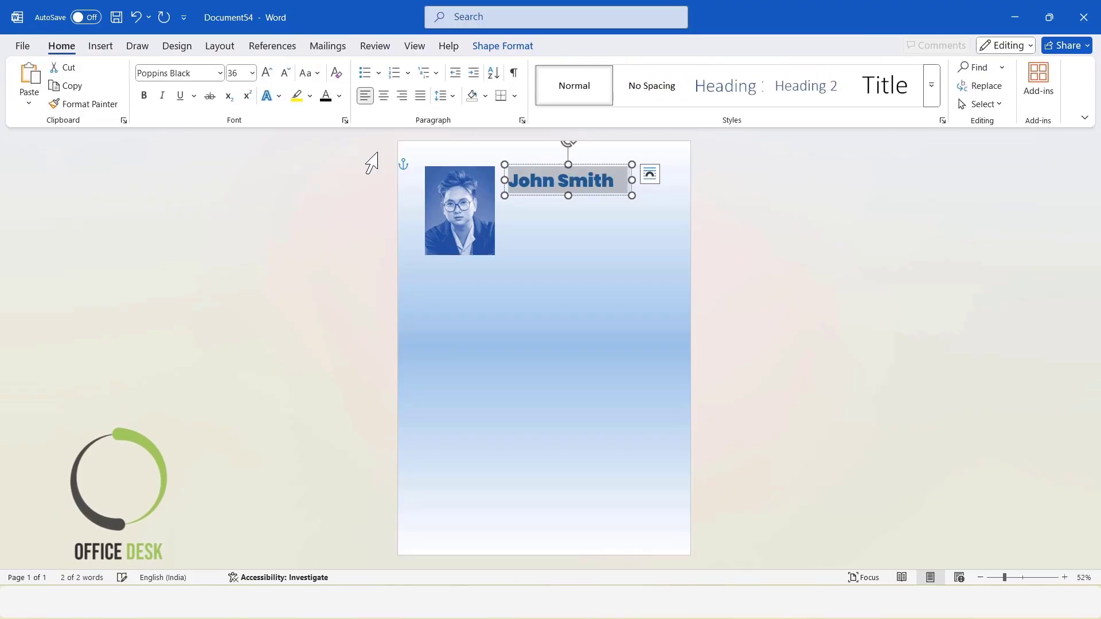
pyautogui.click(861, 272)
# Step: Duplicate the name's text box just below the original and recolor the upper name a darker theme blue
pyautogui.click(597, 164)
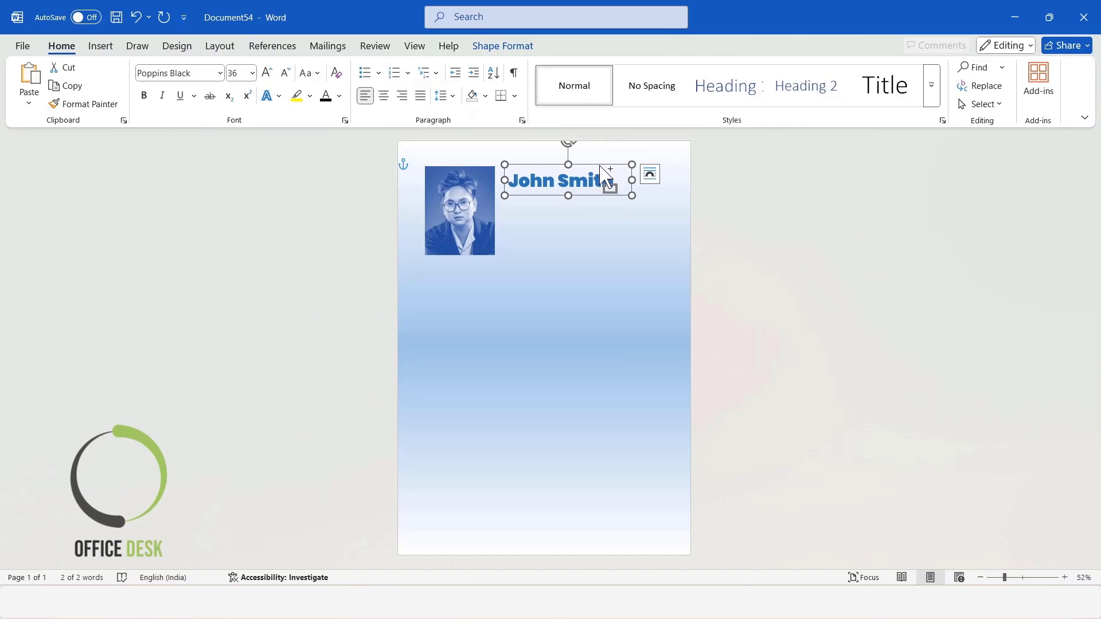
pyautogui.moveTo(602, 169); pyautogui.dragTo(602, 166)
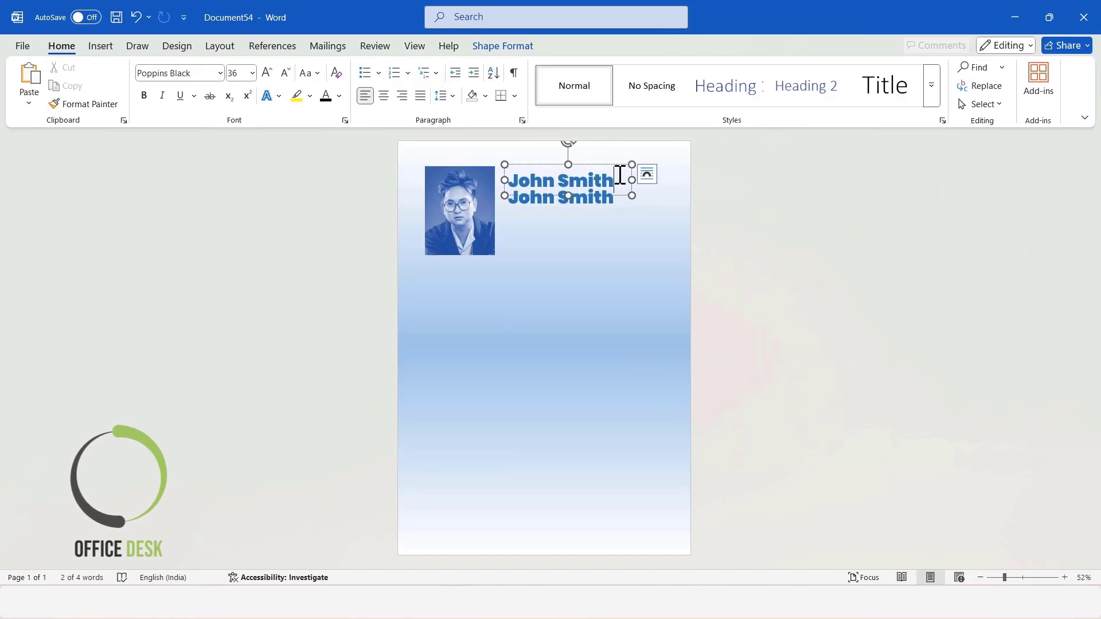
pyautogui.click(338, 96)
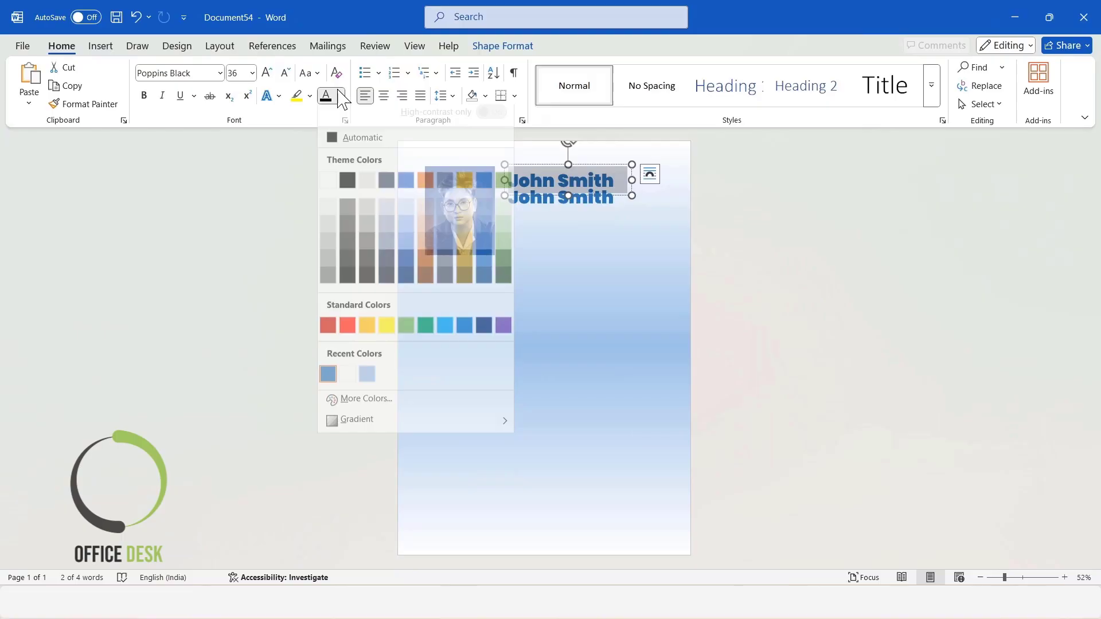
pyautogui.click(406, 267)
# Step: Replace the lower copy's text with YOUR DESIGNATION in Poppins at size 22
pyautogui.click(620, 205)
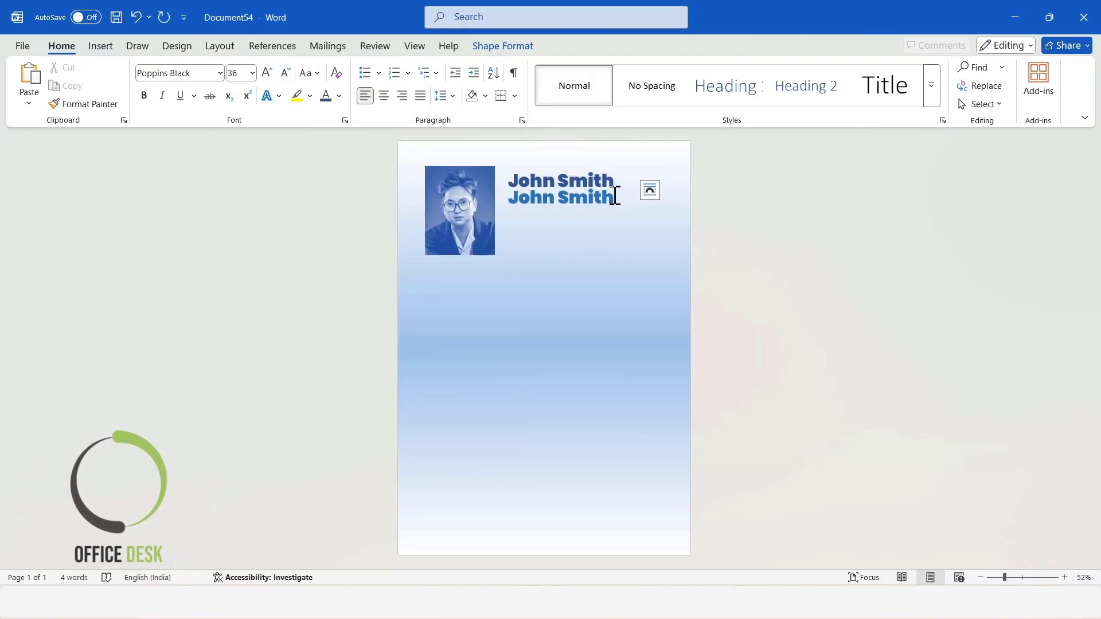
pyautogui.moveTo(614, 195); pyautogui.dragTo(507, 195)
pyautogui.write('YOUR DESIGNATION')
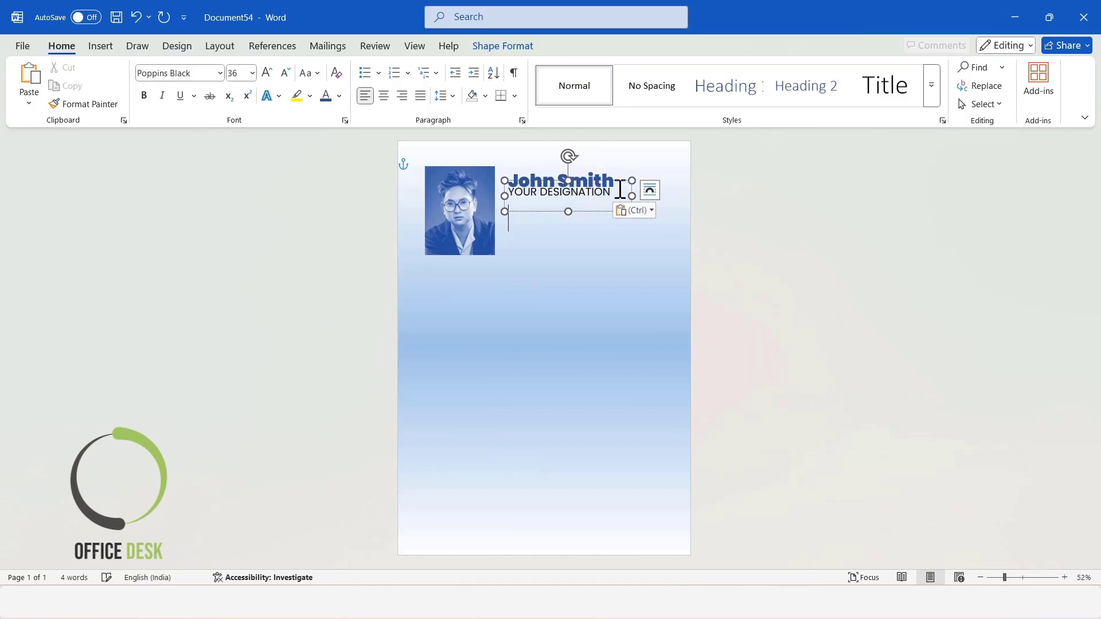
# Step: Reduce the height of the YOUR DESIGNATION text box and place it slightly lower under the name
pyautogui.moveTo(607, 183); pyautogui.dragTo(608, 188)
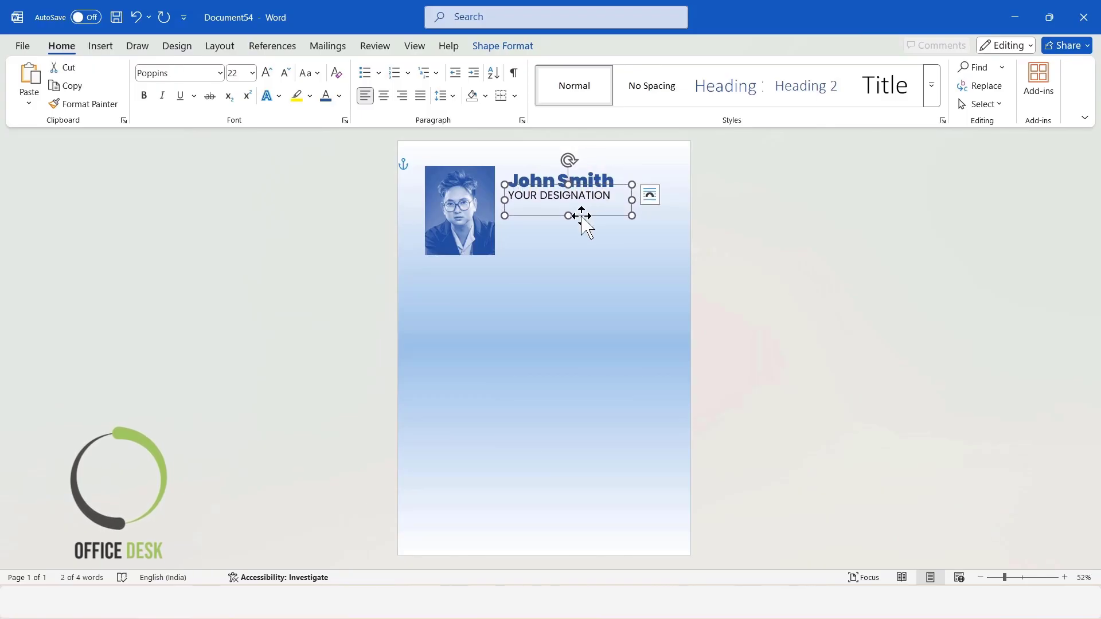
pyautogui.moveTo(566, 218); pyautogui.dragTo(602, 197)
pyautogui.hotkey('ctrl', 'z')
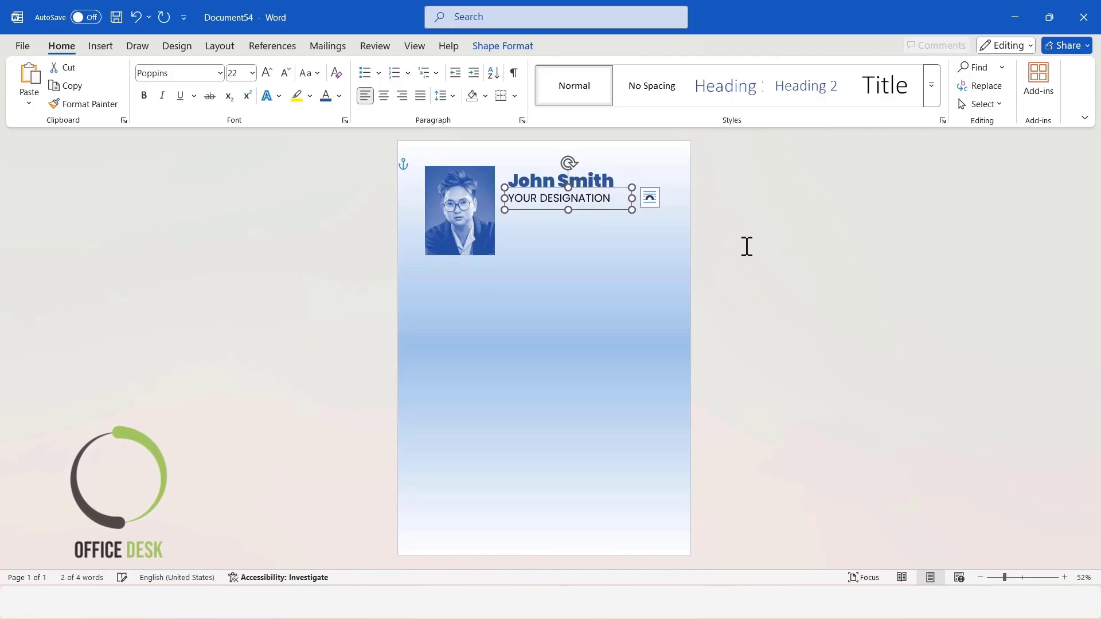
# Step: Change the name in the header to all uppercase letters
pyautogui.click(652, 182)
pyautogui.tripleClick(615, 176)
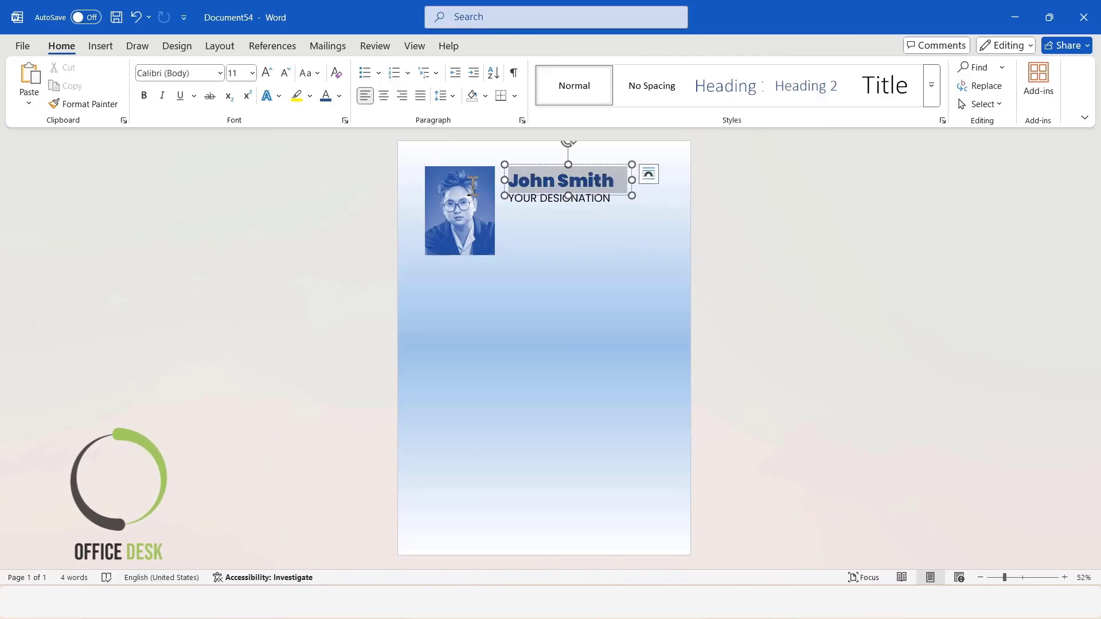
pyautogui.click(307, 73)
pyautogui.click(344, 135)
pyautogui.click(829, 285)
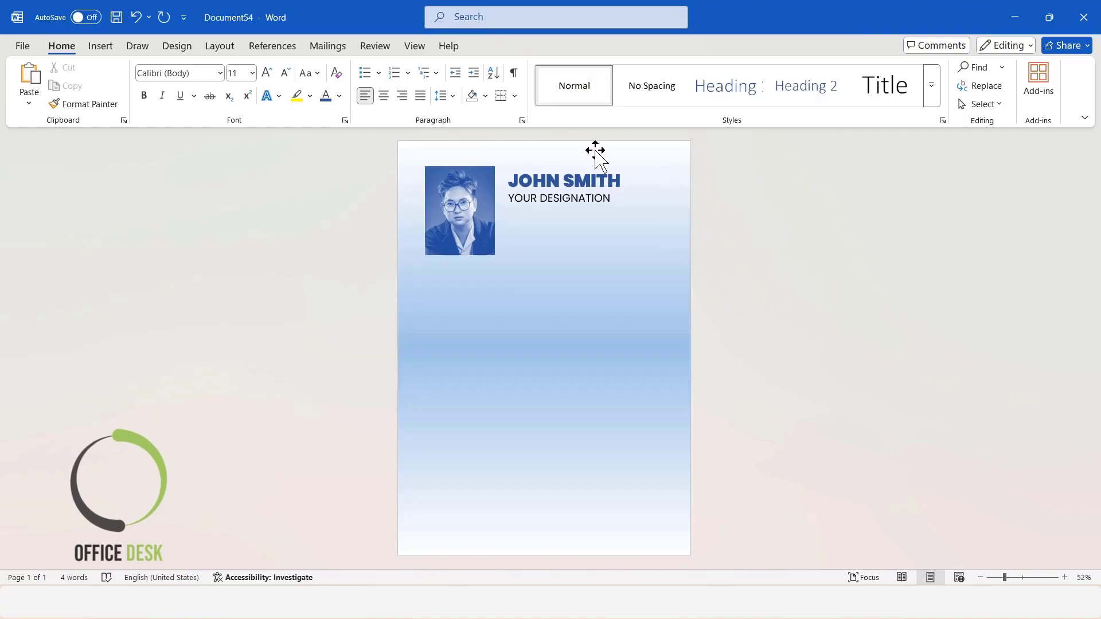
# Step: Move the name's text box slightly upward, away from the designation line
pyautogui.click(572, 182)
pyautogui.moveTo(573, 165); pyautogui.dragTo(573, 164)
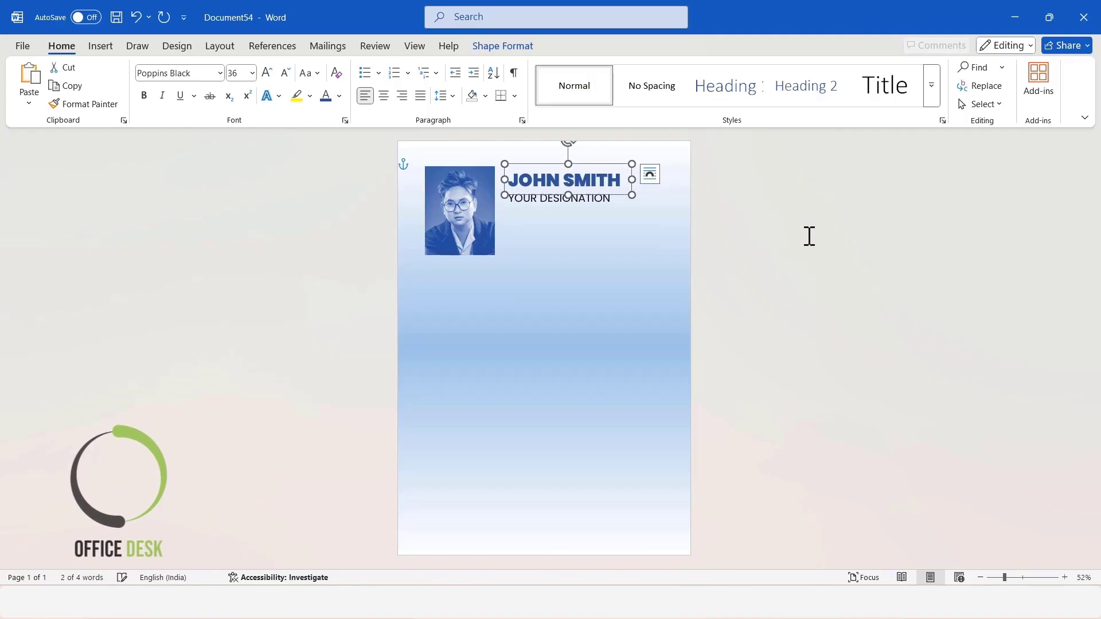
pyautogui.click(809, 241)
# Step: Align the name and designation text boxes with each other along their left edges
pyautogui.click(569, 195)
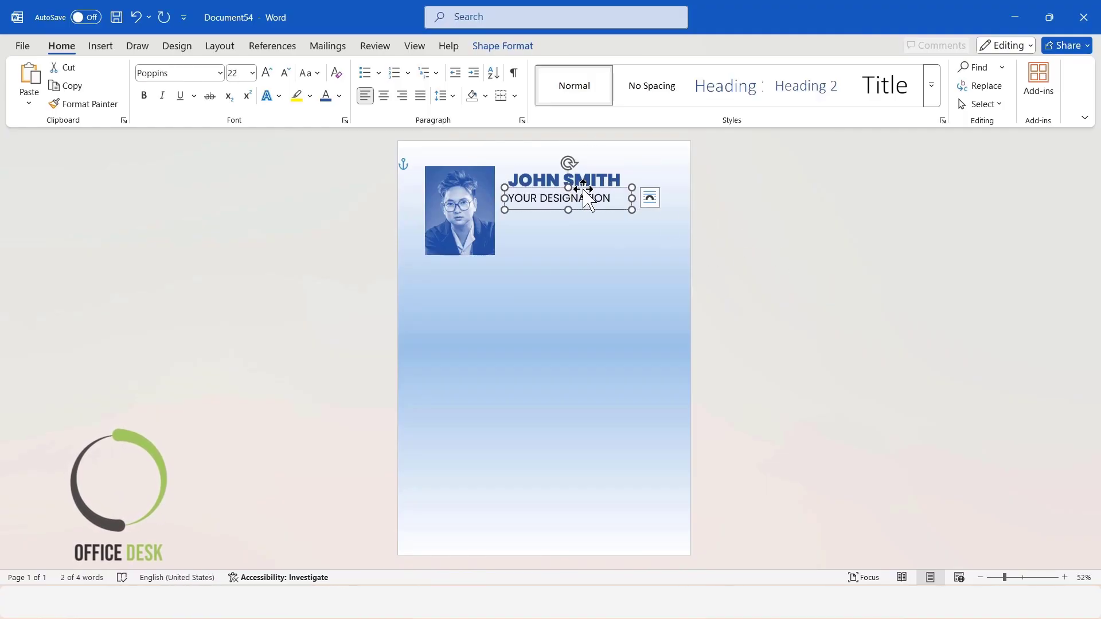
pyautogui.keyDown('shift'); pyautogui.click(595, 181); pyautogui.keyUp('shift')
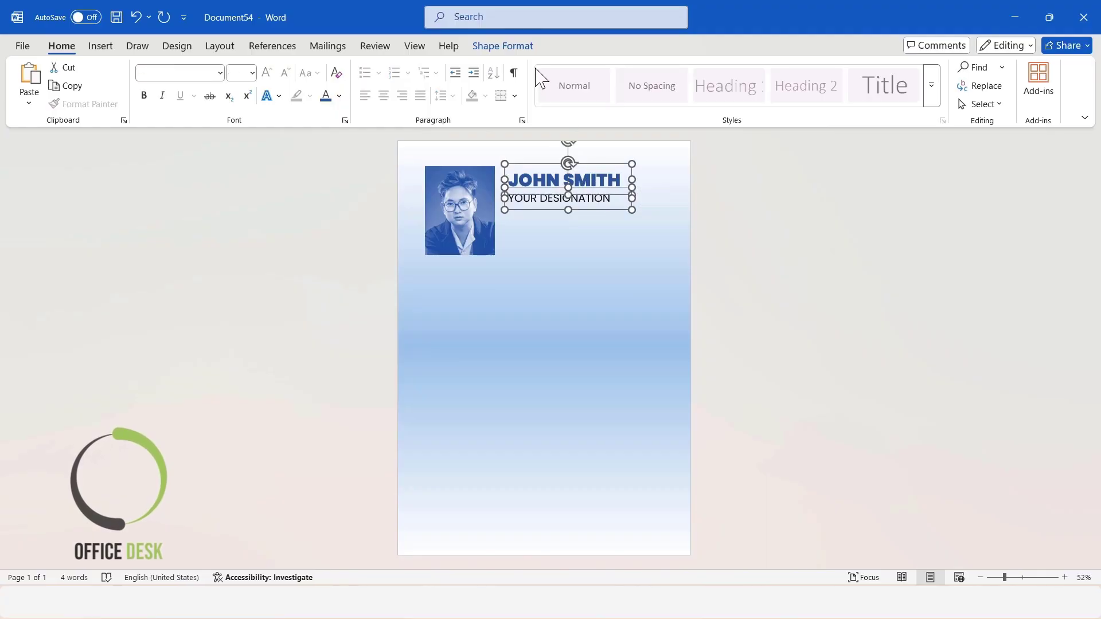
pyautogui.click(503, 46)
pyautogui.click(939, 67)
pyautogui.click(945, 87)
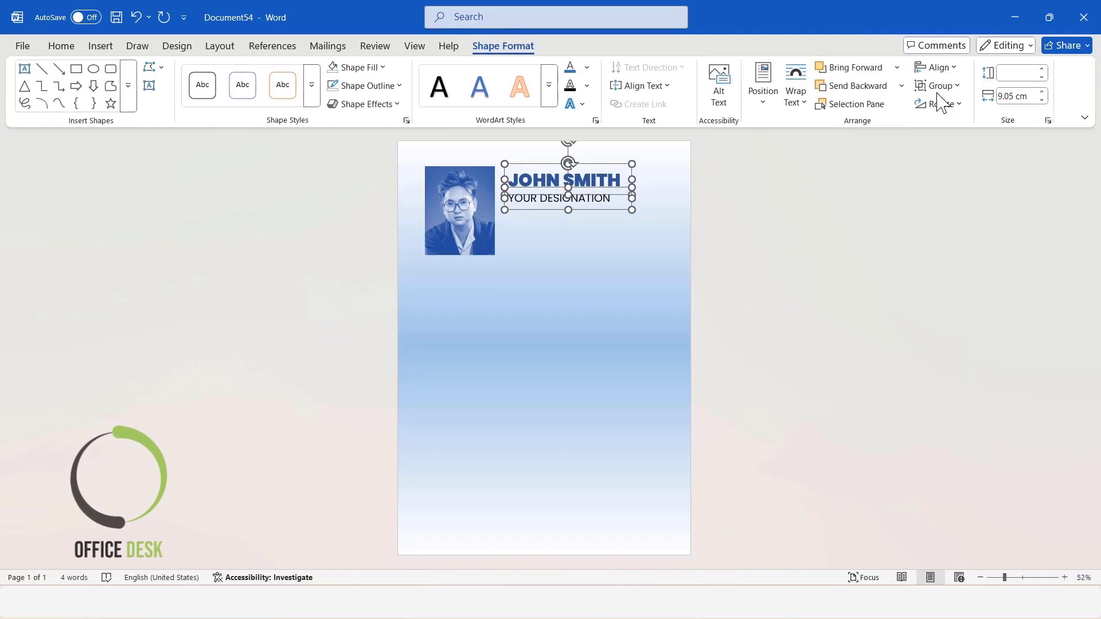
pyautogui.click(842, 218)
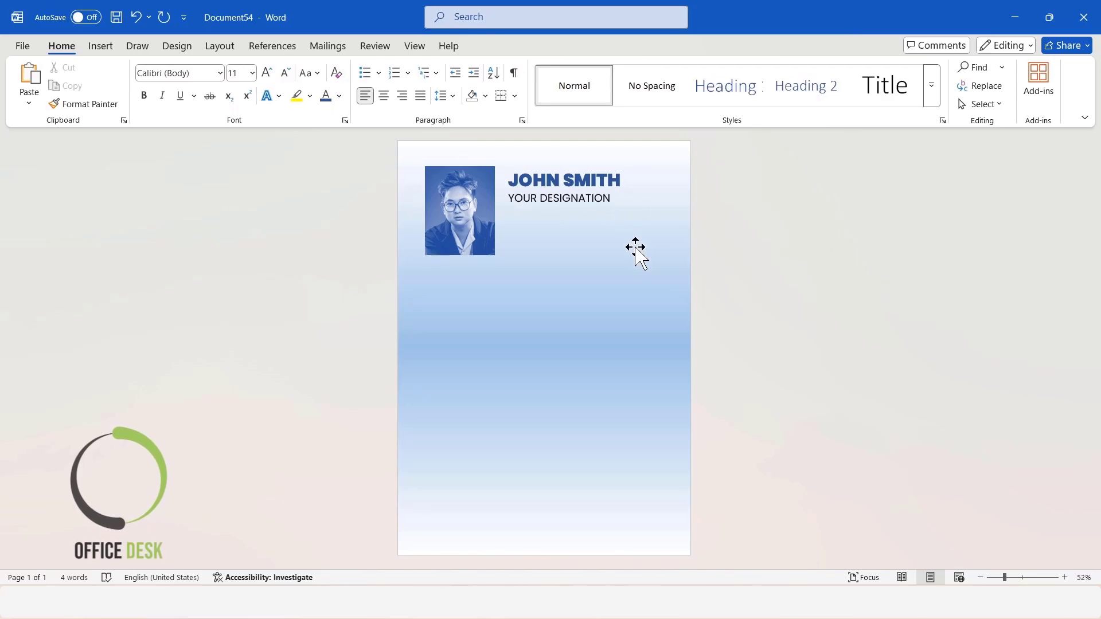
# Step: Draw a rectangle about 5.4 cm wide and 1.4 cm high below the designation
pyautogui.click(100, 46)
pyautogui.click(188, 94)
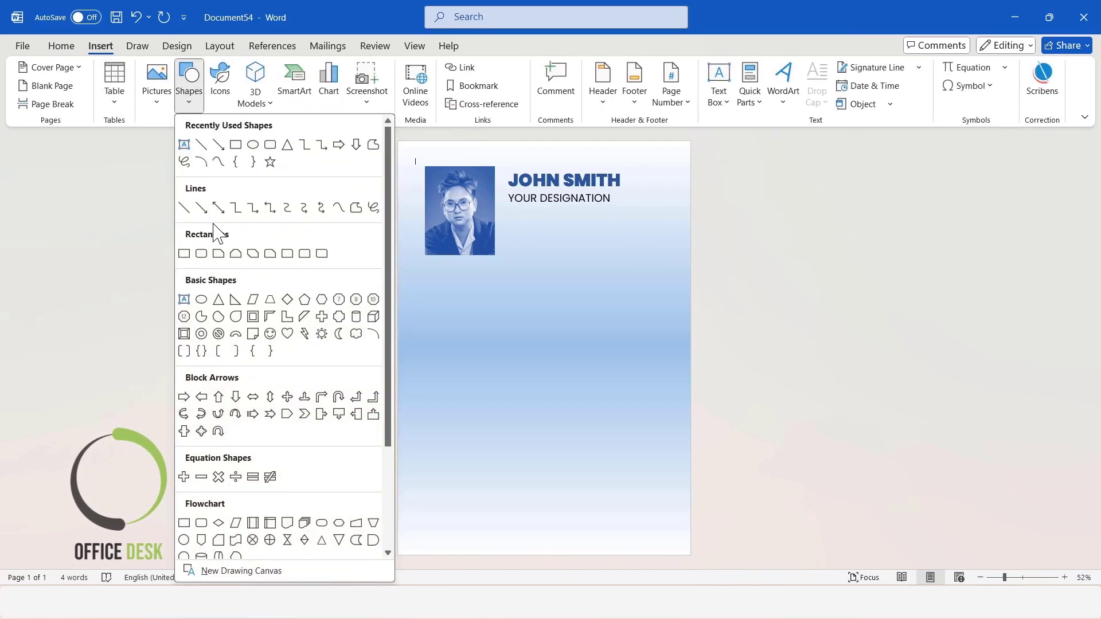
pyautogui.click(184, 254)
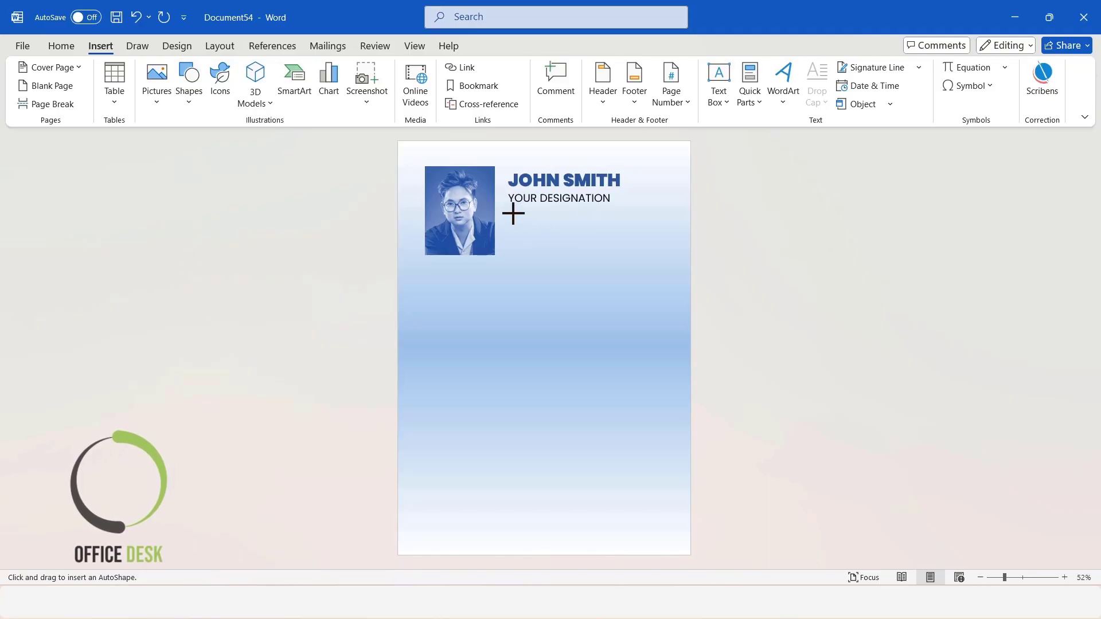
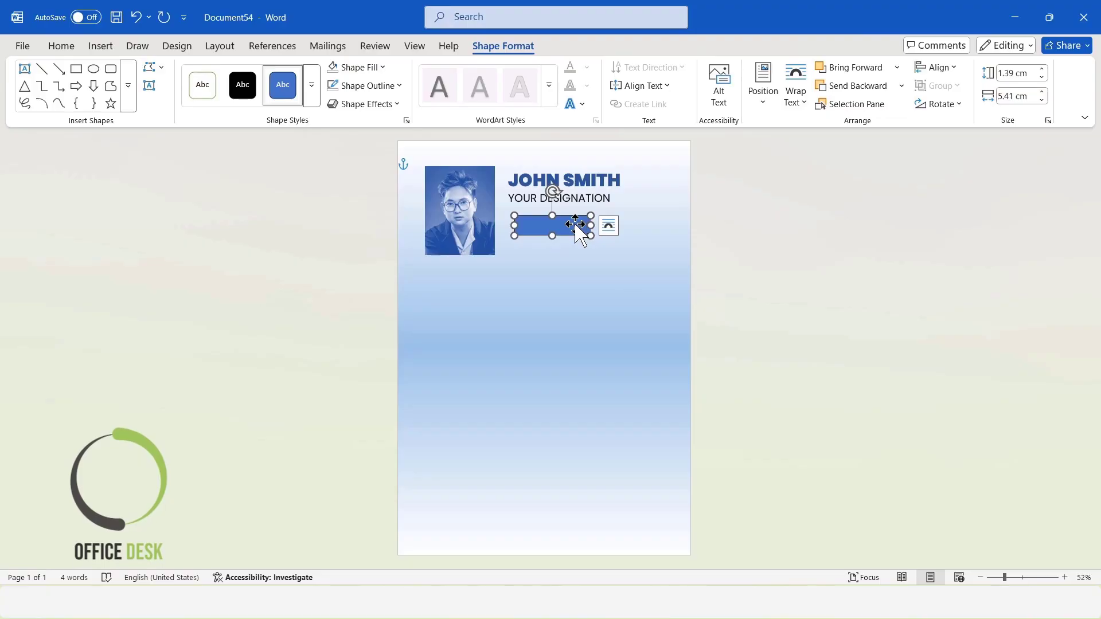
# Step: Fill the rectangle under the designation with white and give it a black outline
pyautogui.click(367, 67)
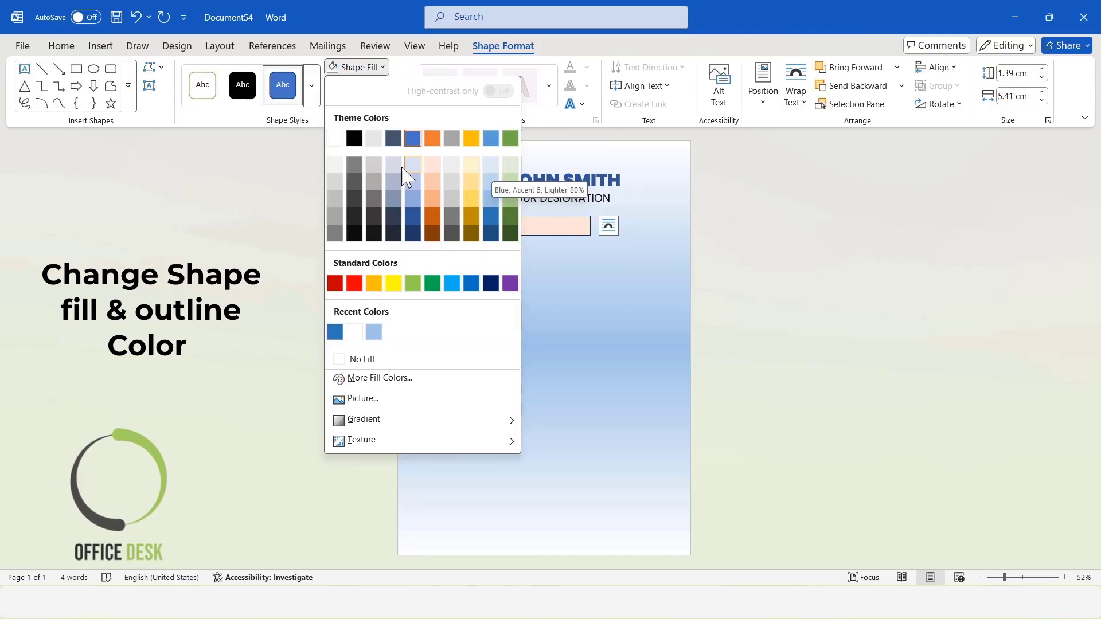
pyautogui.click(324, 149)
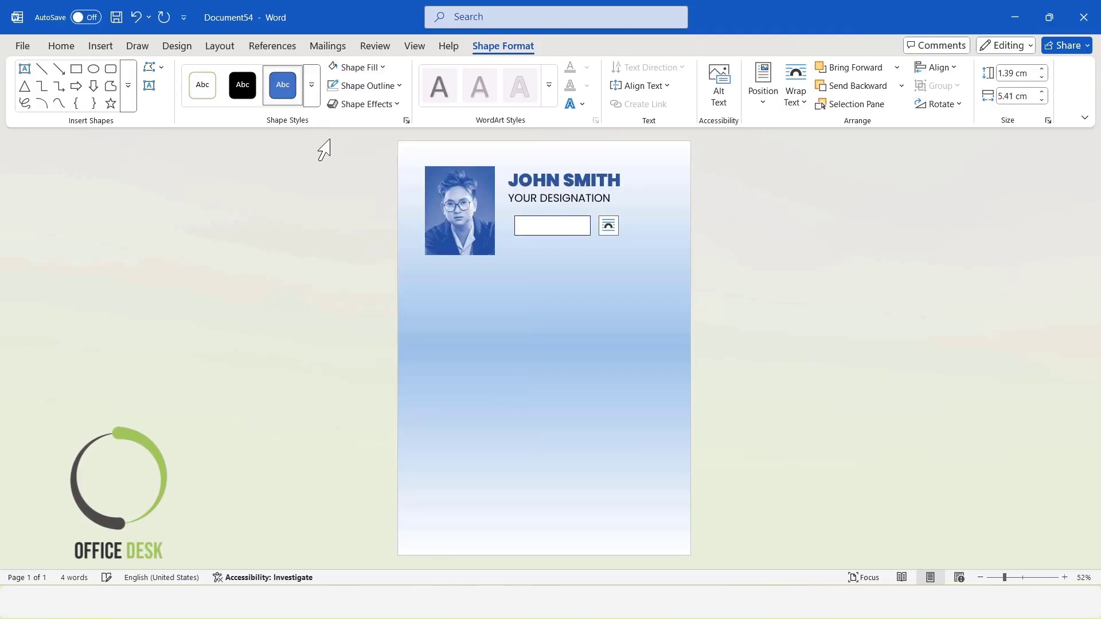
pyautogui.click(386, 87)
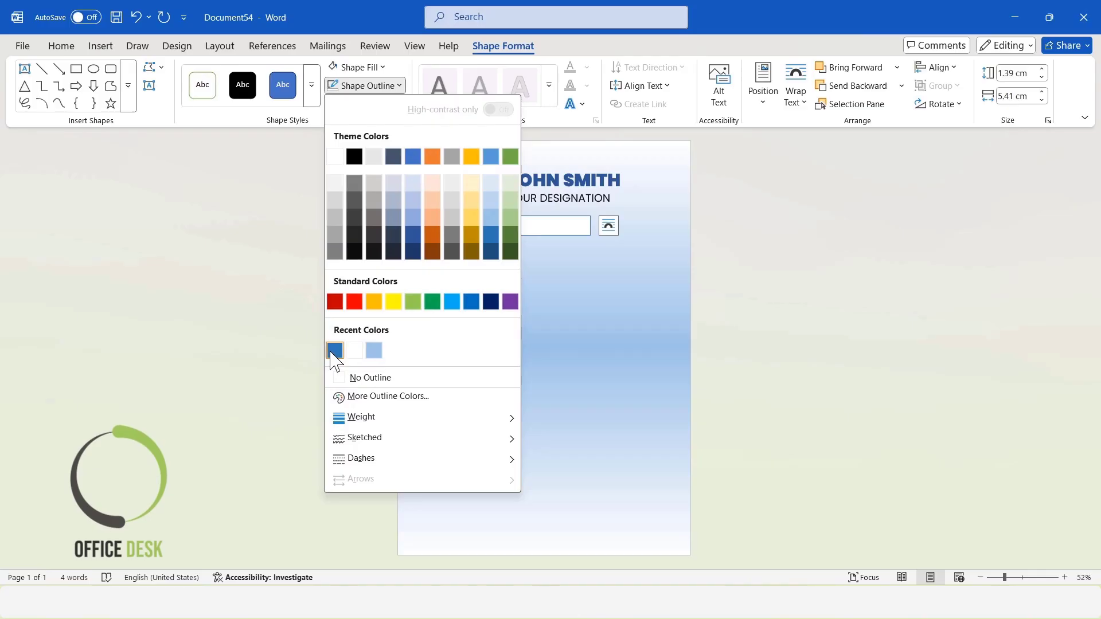
pyautogui.click(354, 155)
pyautogui.click(864, 295)
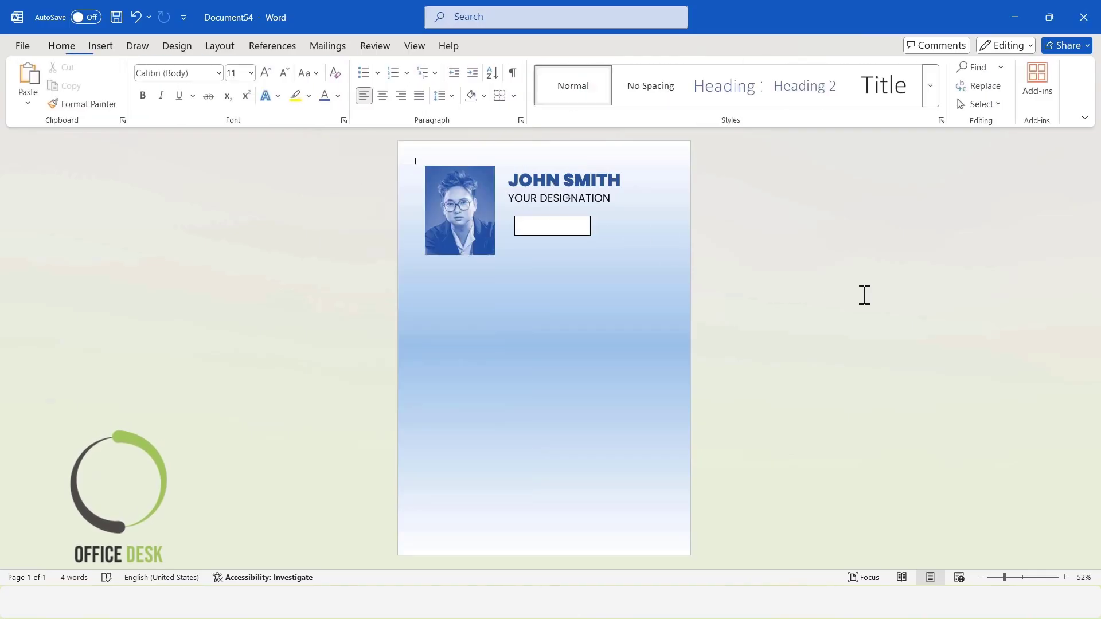
# Step: Adjust the white rectangle's position slightly to the left so it lines up under the designation text
pyautogui.click(564, 216)
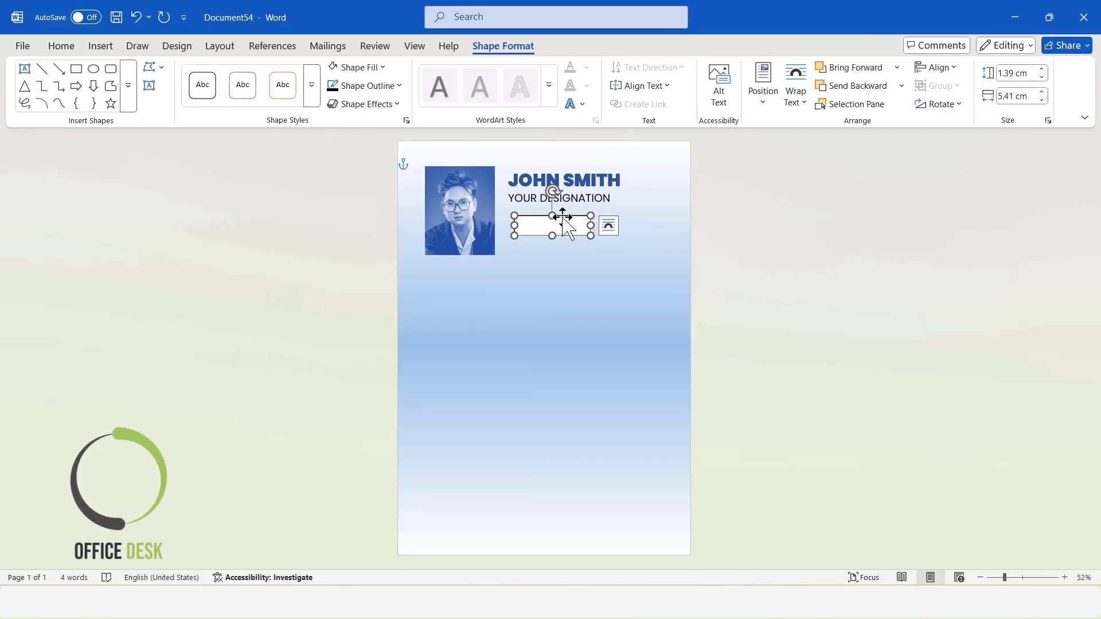
pyautogui.moveTo(562, 217); pyautogui.dragTo(562, 215)
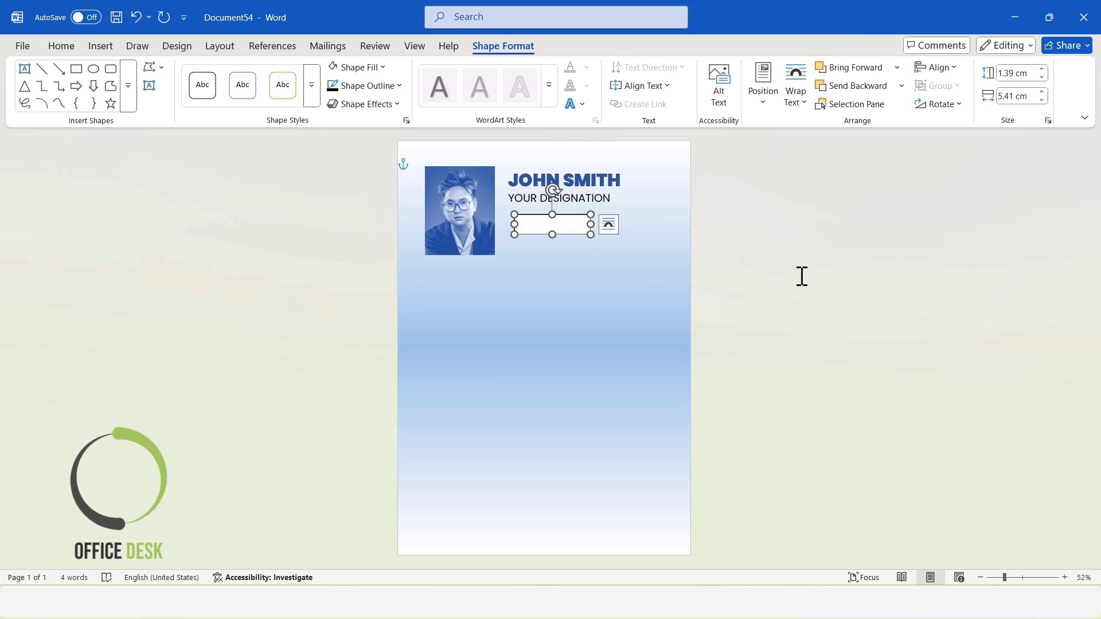
pyautogui.click(803, 276)
pyautogui.click(555, 232)
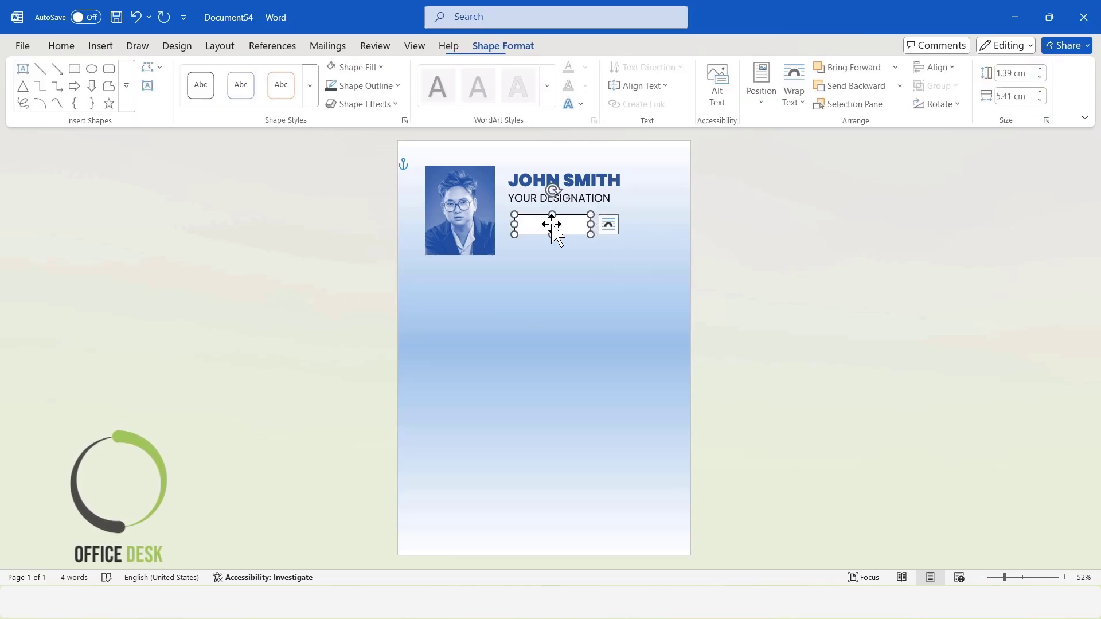
pyautogui.click(800, 221)
pyautogui.click(576, 227)
pyautogui.hotkey('ctrl', 'z')
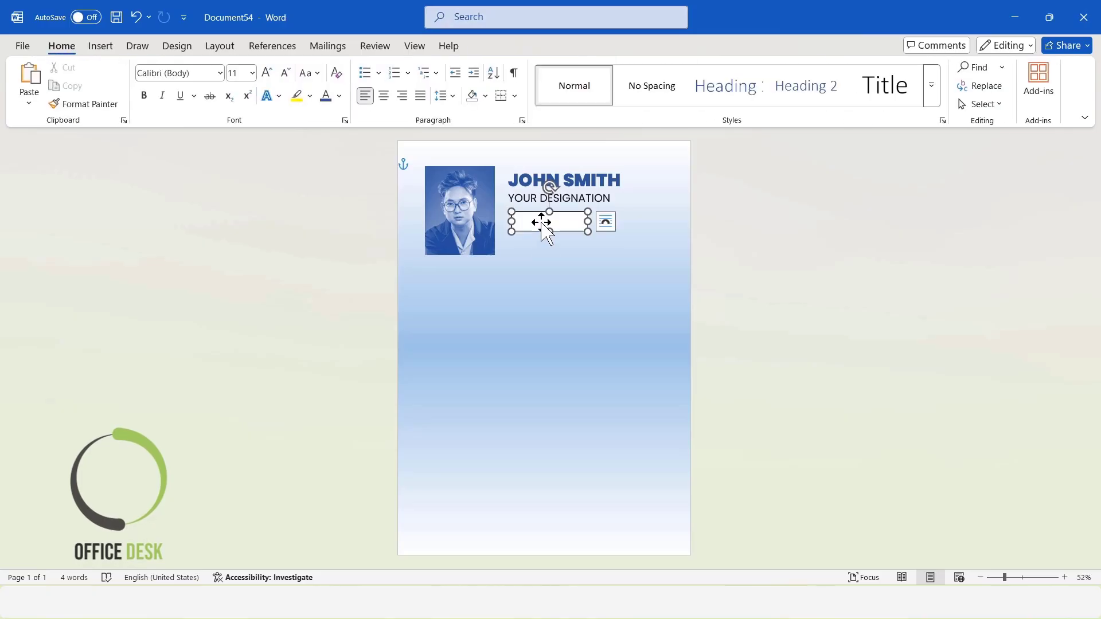
pyautogui.moveTo(576, 226); pyautogui.dragTo(577, 232)
pyautogui.click(789, 239)
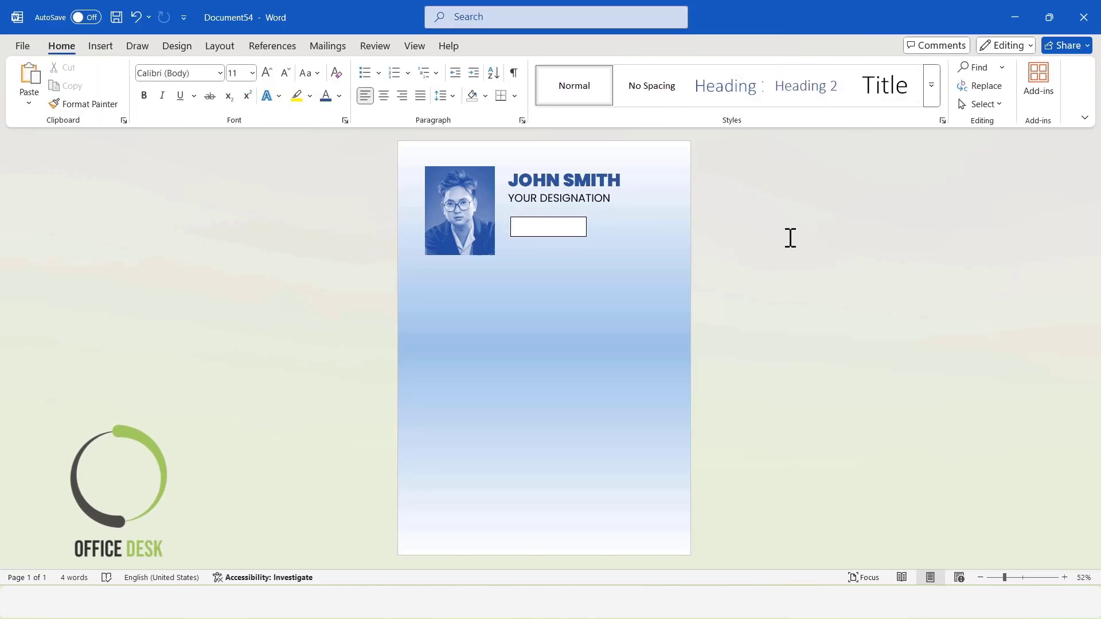
# Step: Add the text ABOUT ME inside the white rectangle and color it black
pyautogui.click(545, 226)
pyautogui.rightClick(545, 226)
pyautogui.click(591, 312)
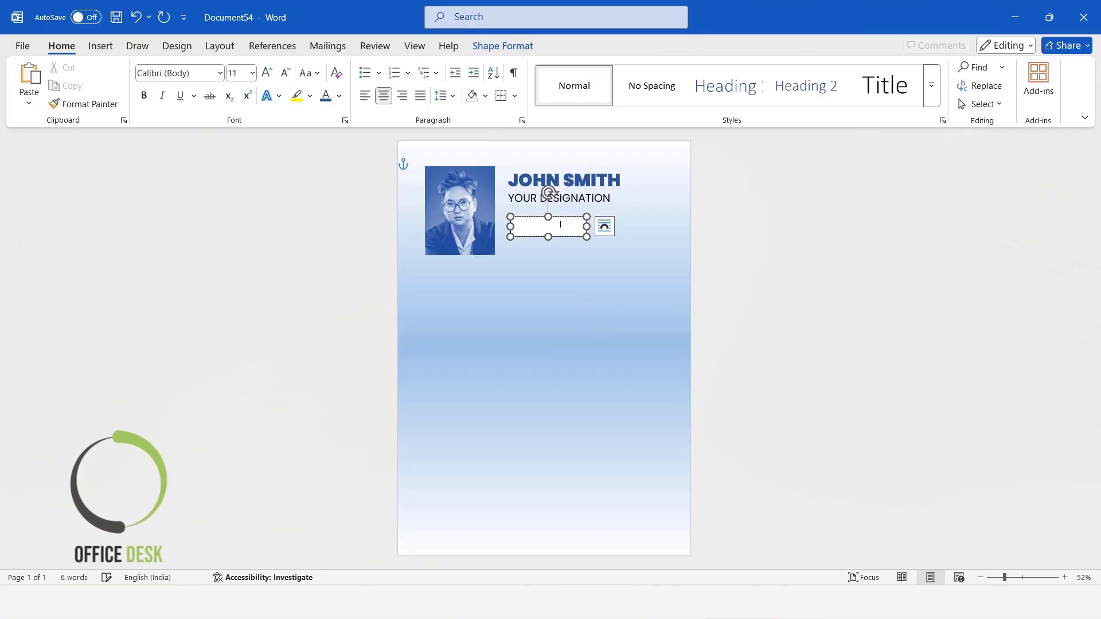
pyautogui.hotkey('ctrl', 'a')
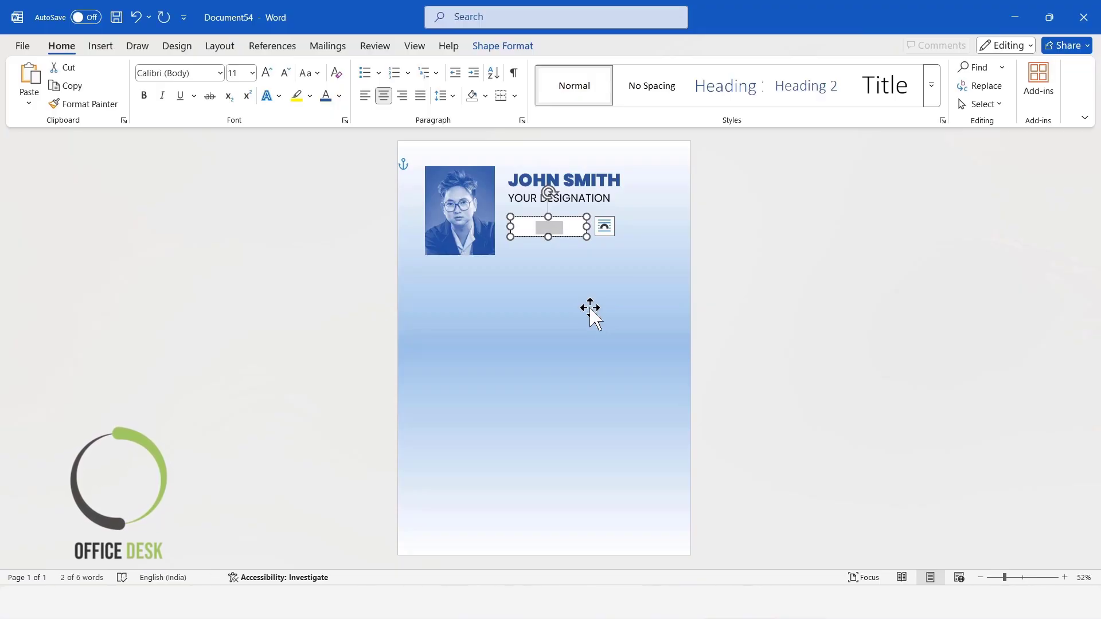
pyautogui.click(339, 98)
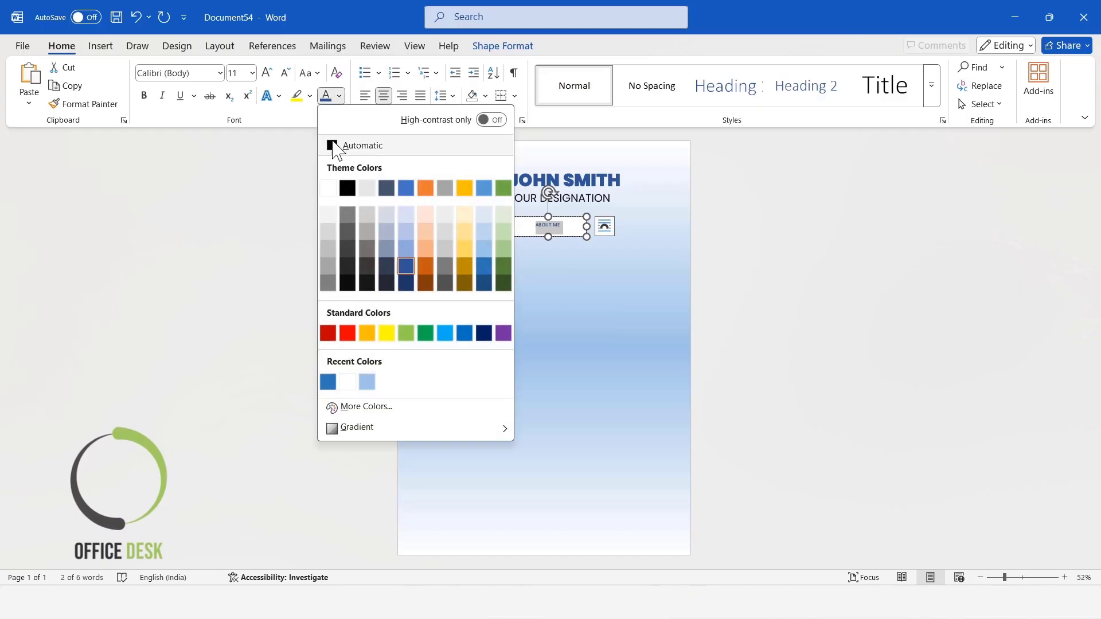
pyautogui.click(349, 188)
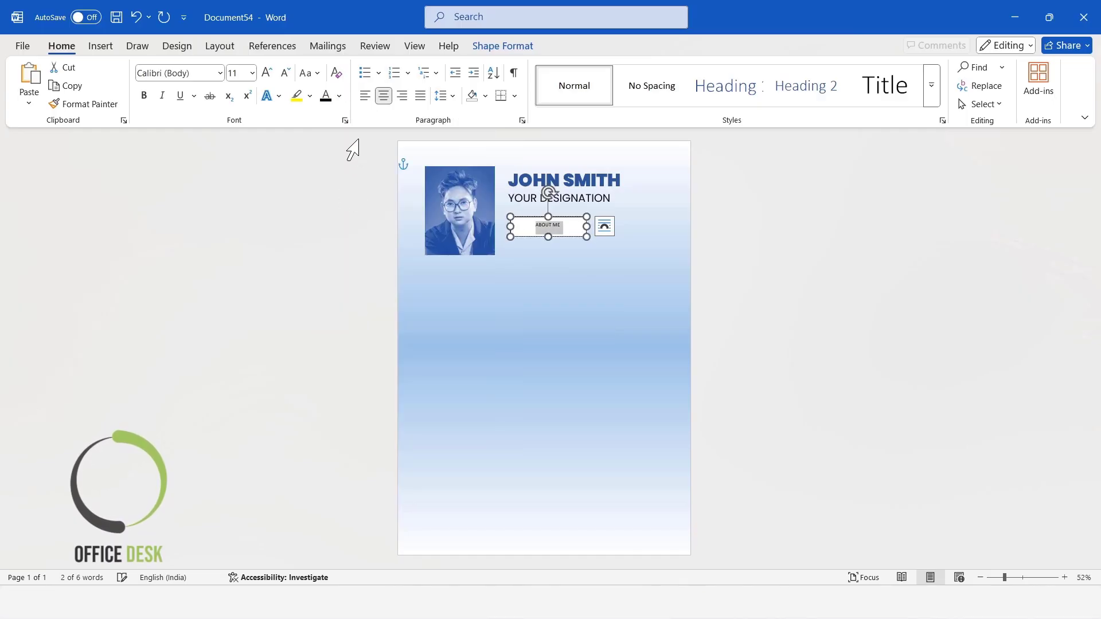
# Step: Set the ABOUT ME text to the Poppins font at size 18
pyautogui.click(204, 72)
pyautogui.write('Poppins Black')
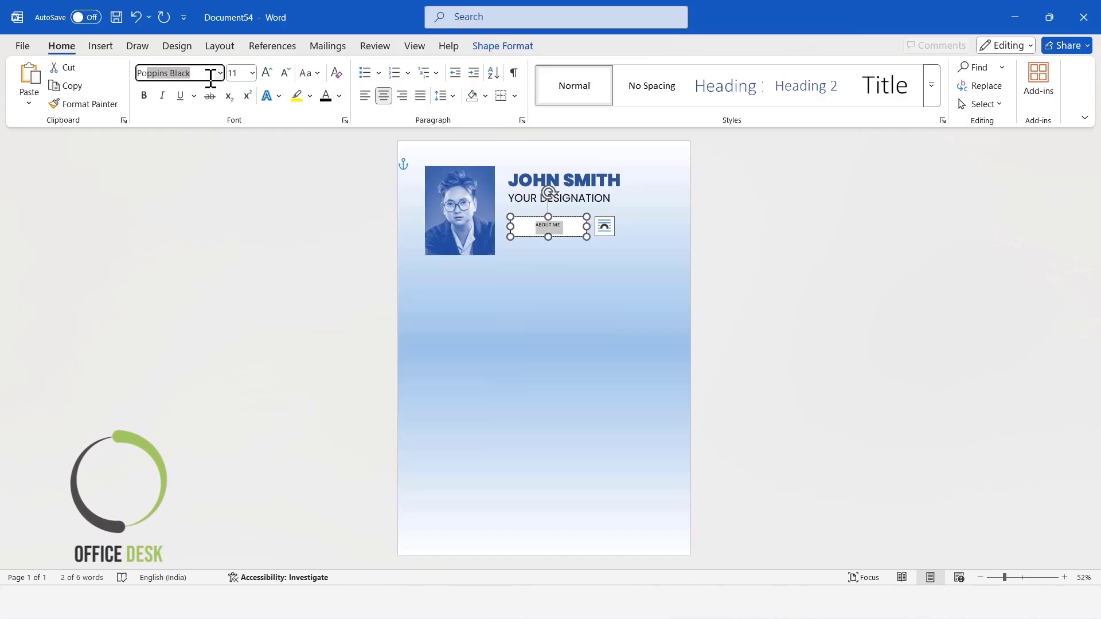
pyautogui.click(211, 76)
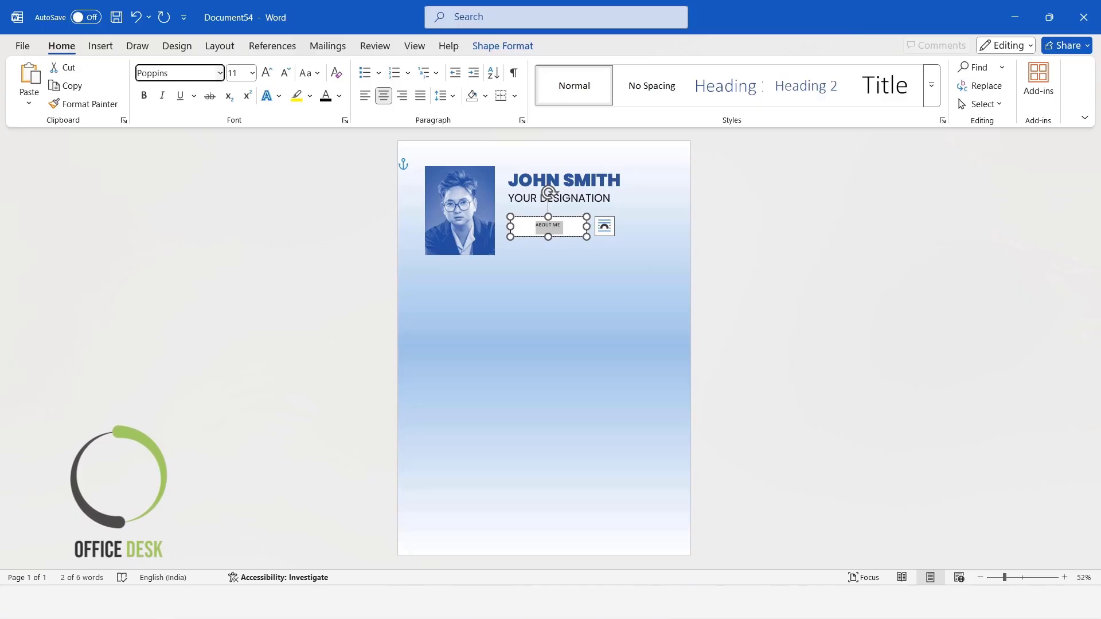
pyautogui.press('Return')
pyautogui.click(305, 73)
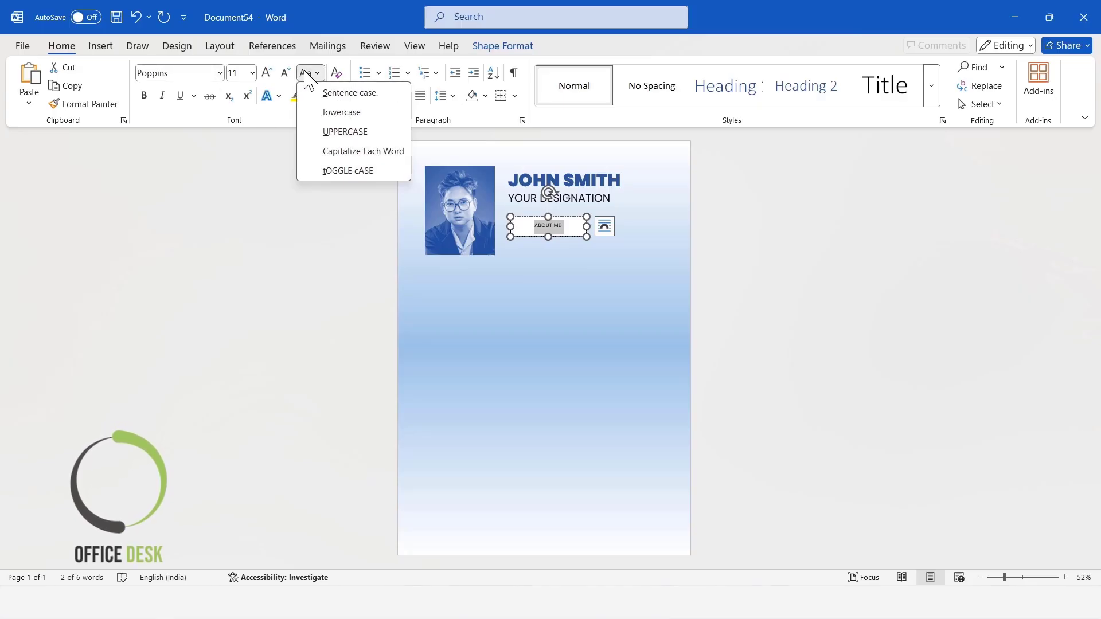
pyautogui.click(269, 74)
pyautogui.click(269, 74)
pyautogui.click(267, 73)
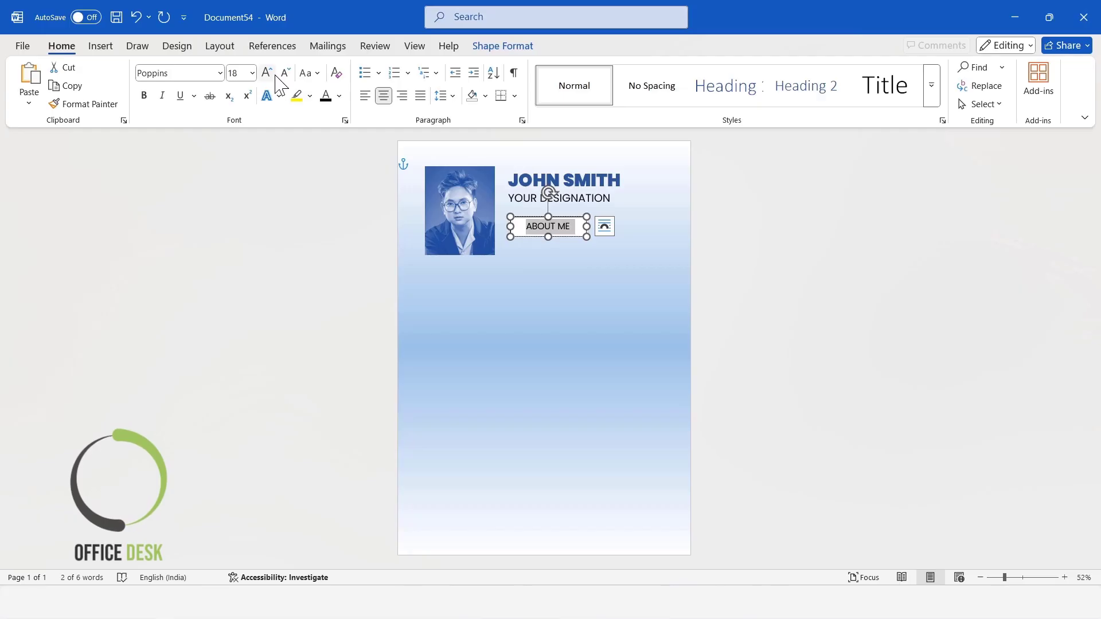
# Step: Left-align the ABOUT ME text and trim one space in front of it
pyautogui.click(532, 226)
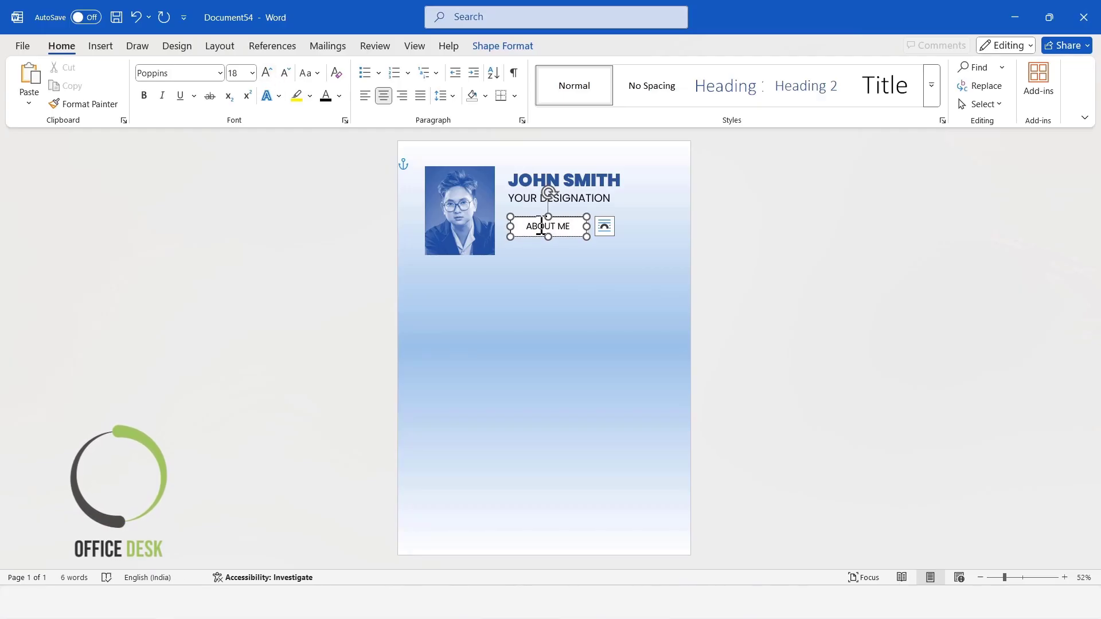
pyautogui.hotkey('ctrl', 'l')
pyautogui.press('Home')
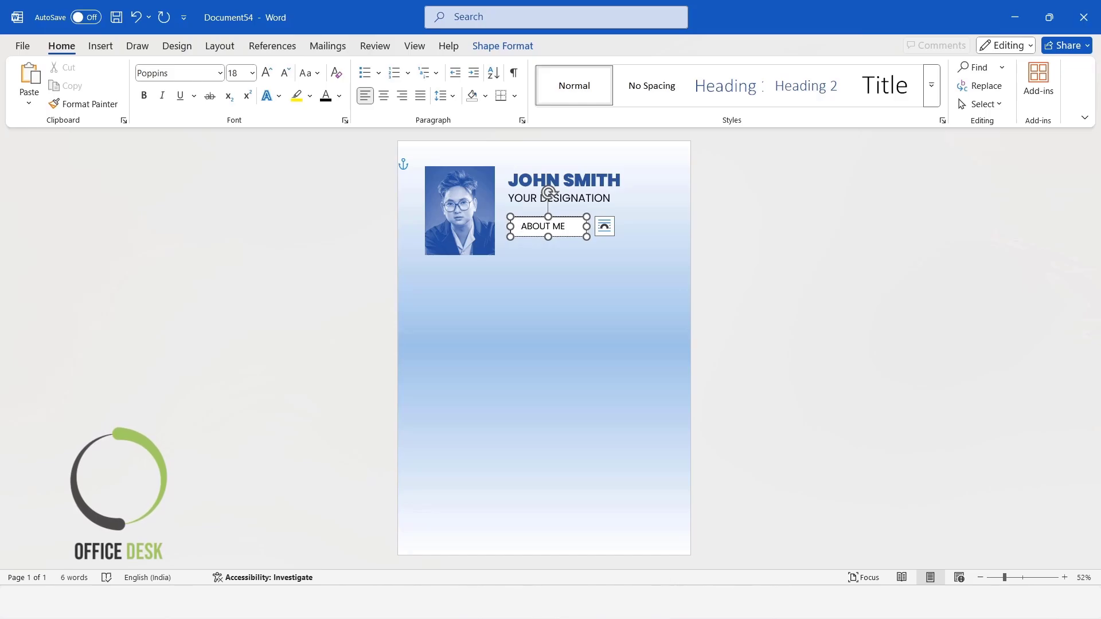
pyautogui.press('BackSpace')
pyautogui.click(784, 332)
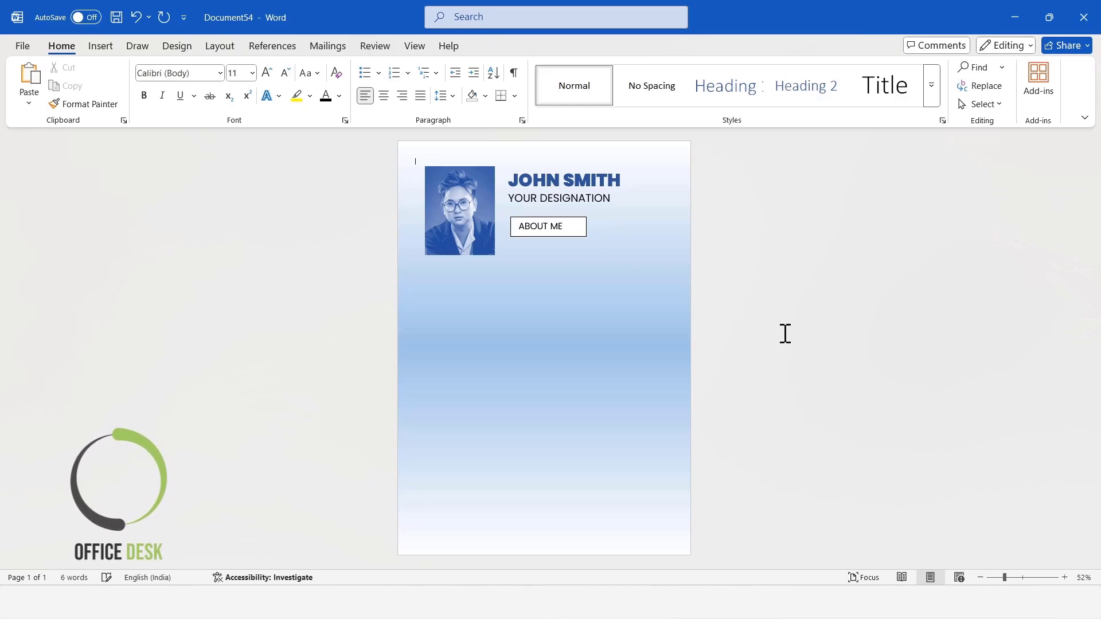
# Step: Move the ABOUT ME rectangle slightly up, closer to the designation
pyautogui.click(574, 221)
pyautogui.moveTo(575, 222); pyautogui.dragTo(576, 221)
pyautogui.click(899, 281)
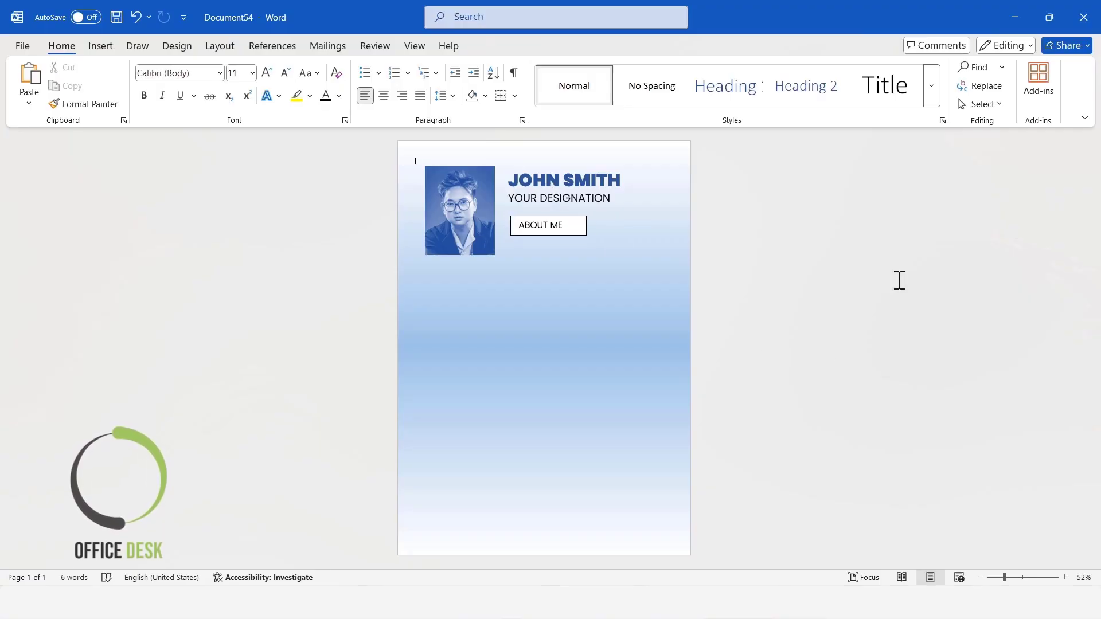
# Step: Draw a text box about 11.55 cm by 3.28 cm below ABOUT ME and insert a short introduction for a recent Computer Science graduate
pyautogui.click(101, 46)
pyautogui.click(188, 97)
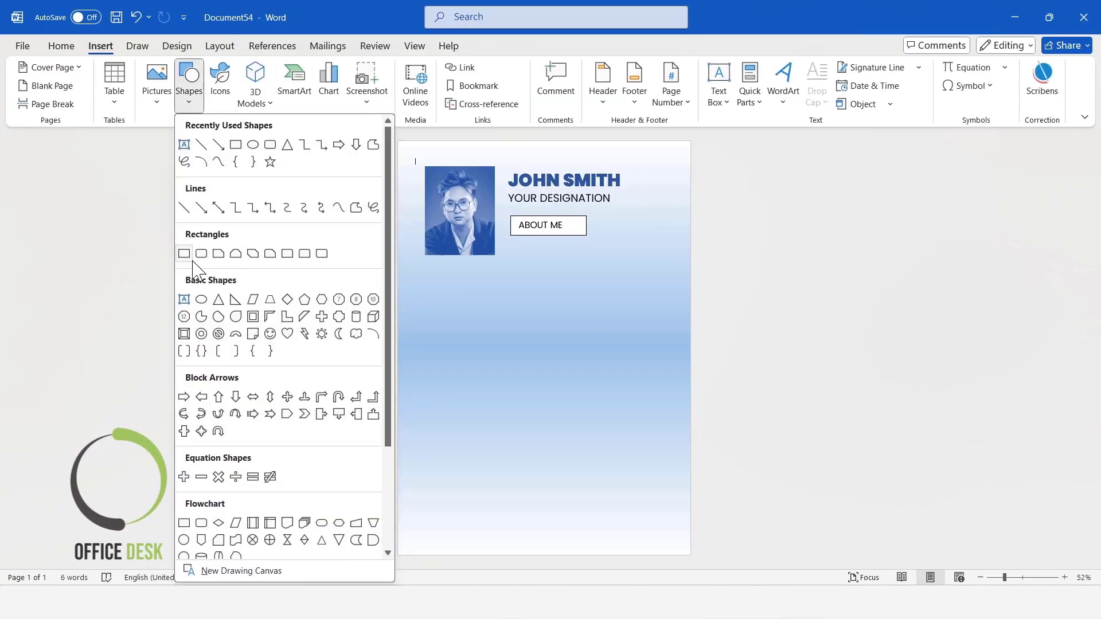
pyautogui.click(184, 299)
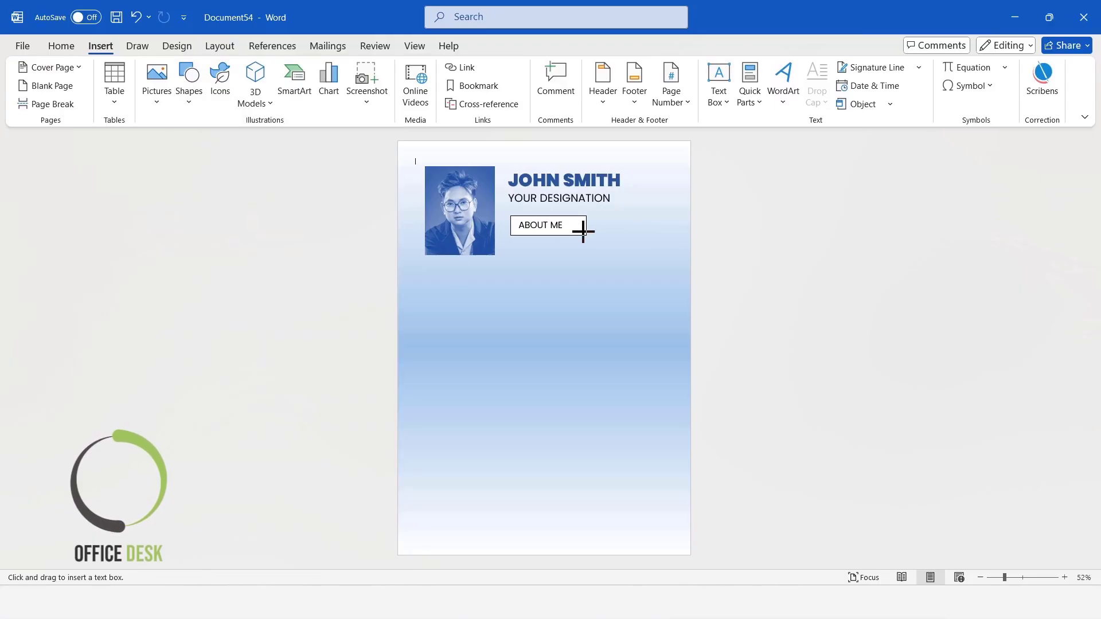
pyautogui.moveTo(512, 243); pyautogui.dragTo(673, 289)
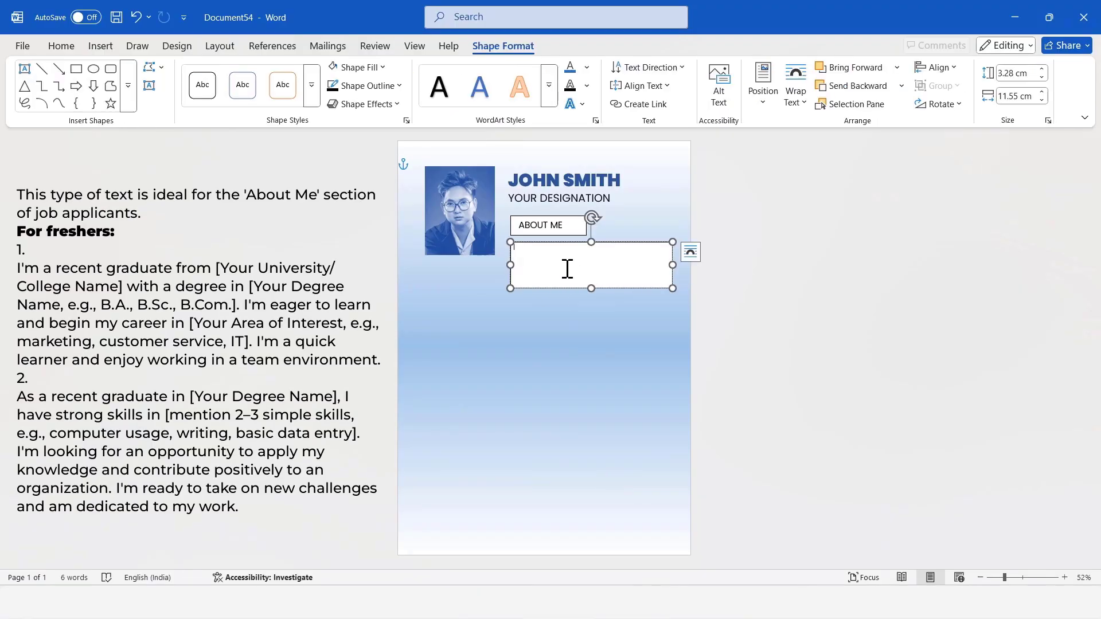
pyautogui.write('I have recently graduated with a degree in Computer Science and I am 26 years old. I am eager and energetic to work for a new company.')
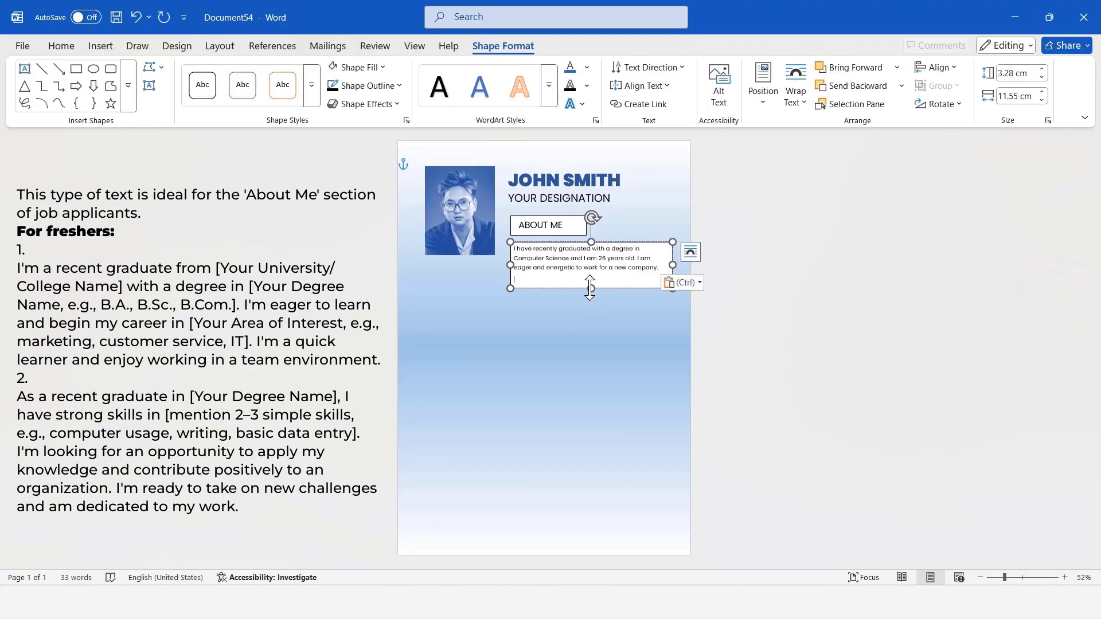
# Step: Shorten the introduction text box to about 2.79 cm high and remove its fill and outline
pyautogui.moveTo(590, 288); pyautogui.dragTo(589, 282)
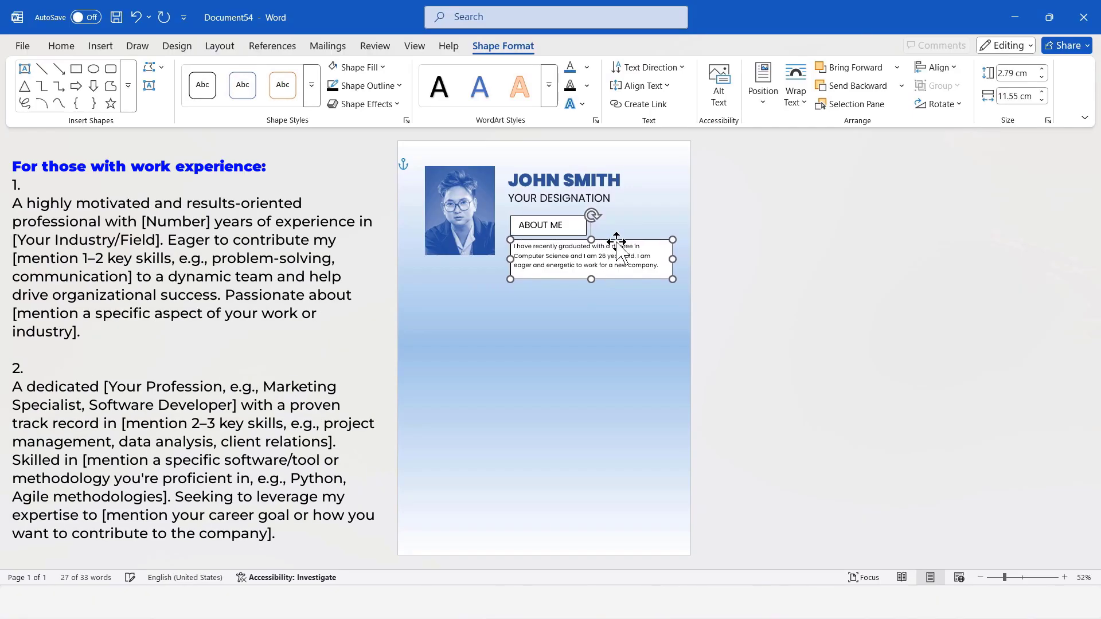
pyautogui.press('Up')
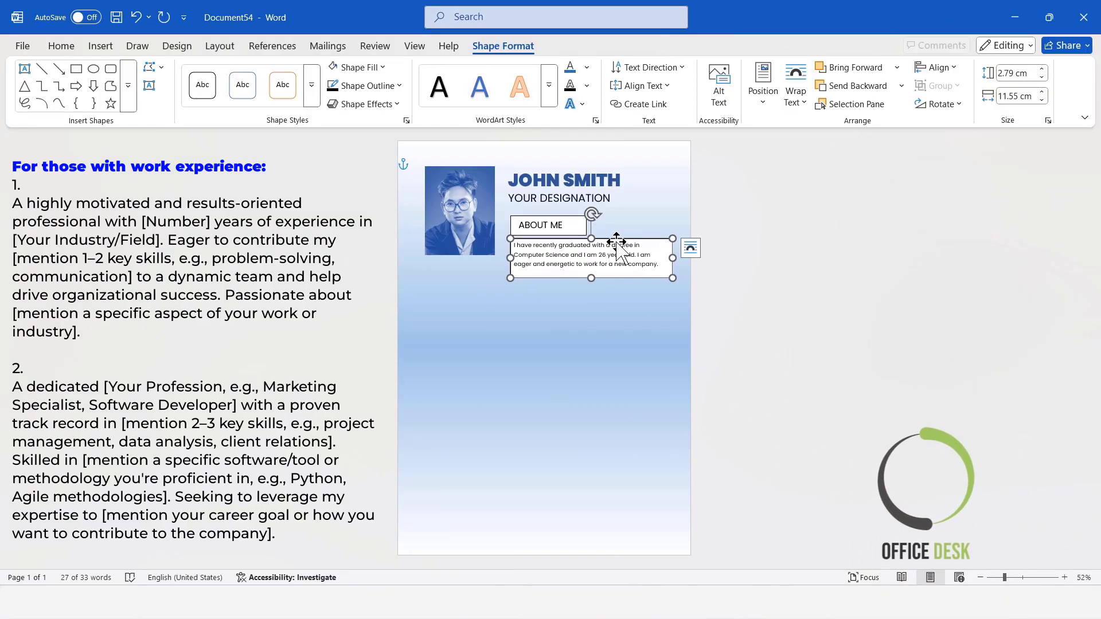
pyautogui.click(356, 67)
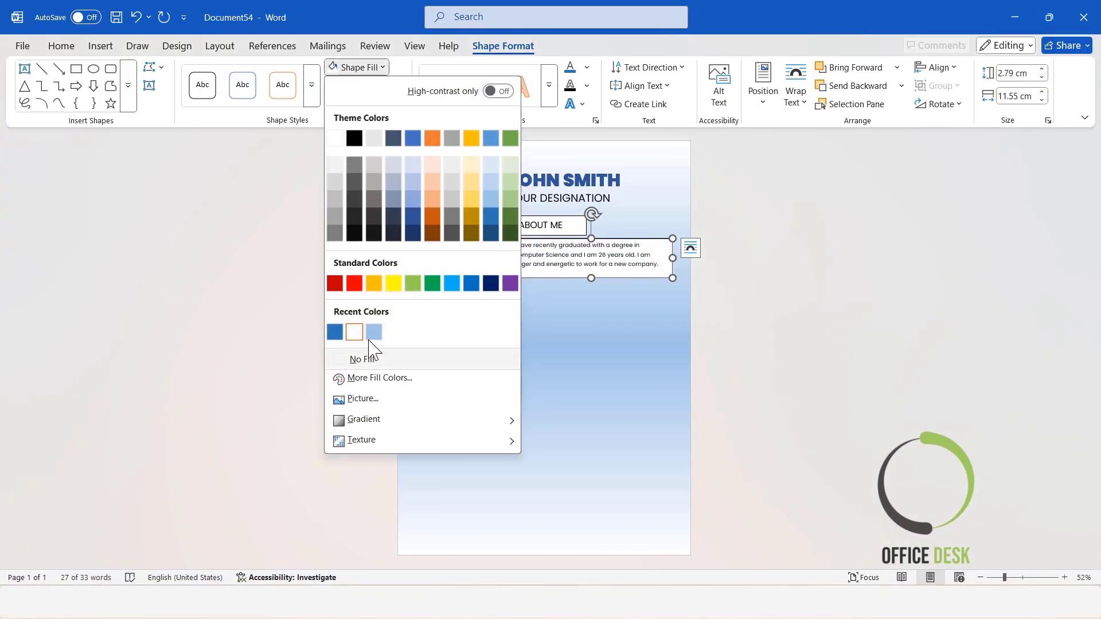
pyautogui.click(367, 359)
pyautogui.click(360, 86)
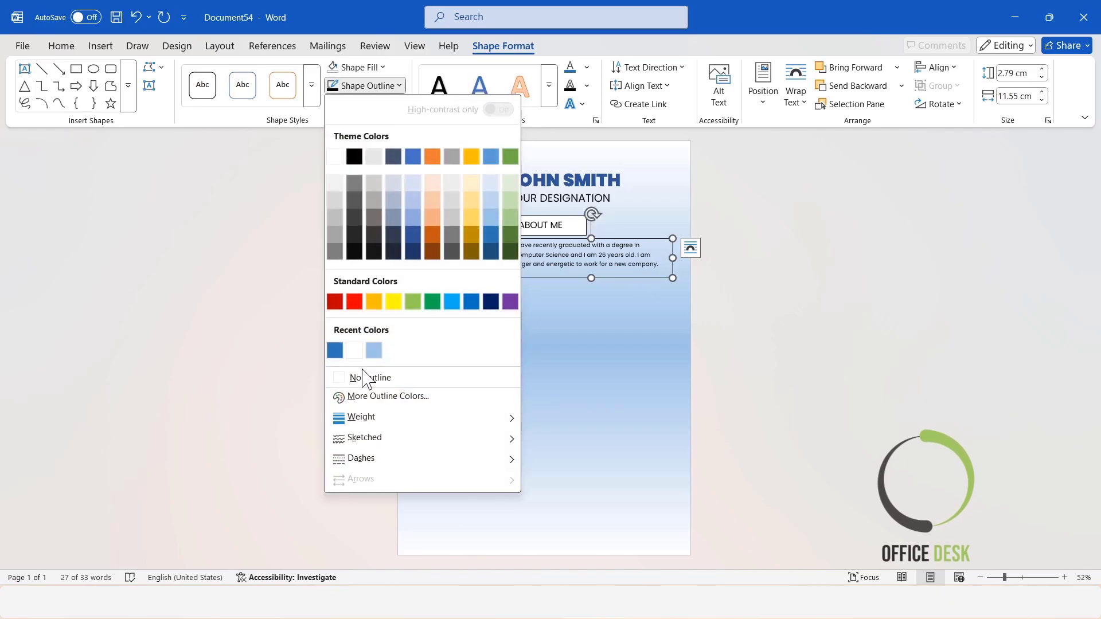
pyautogui.click(365, 377)
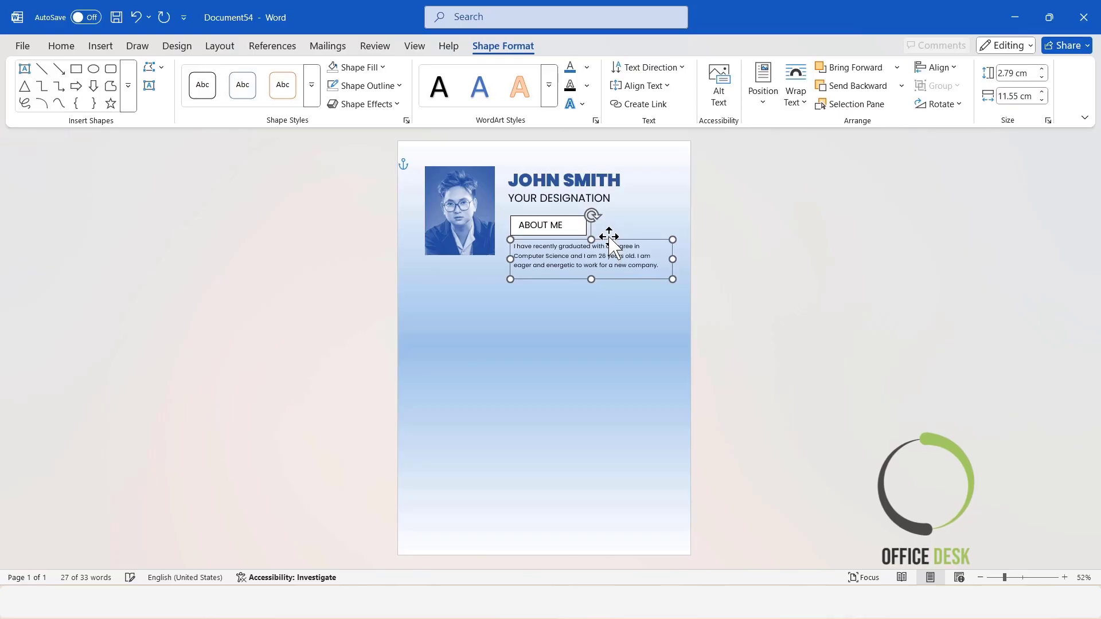
pyautogui.click(863, 291)
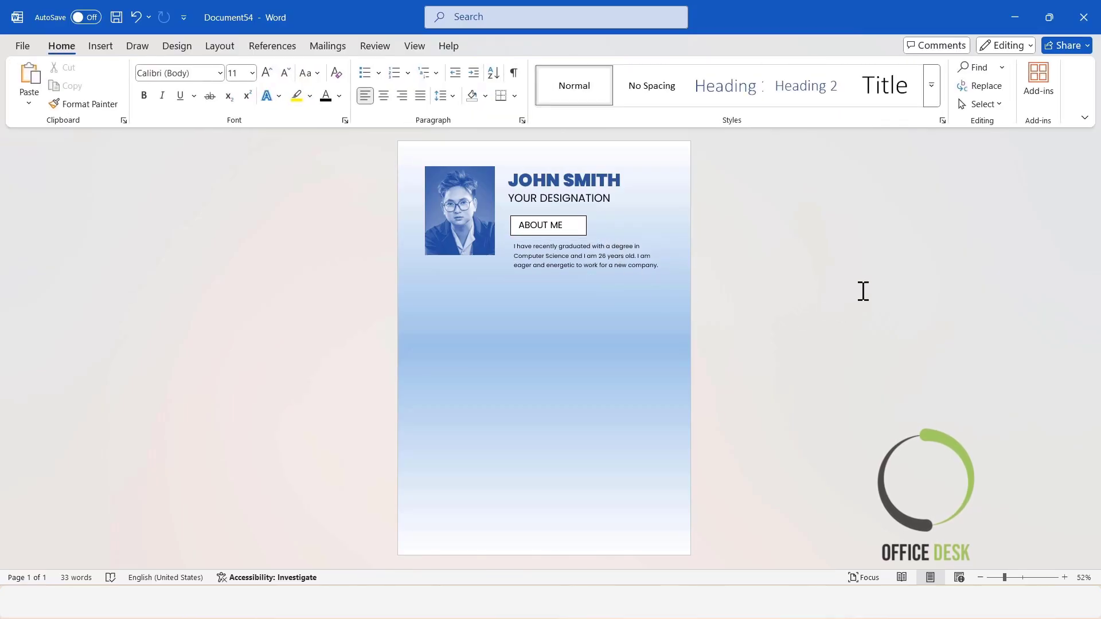
# Step: Left-align the ABOUT ME rectangle with the introduction text box and shift both slightly up
pyautogui.click(579, 225)
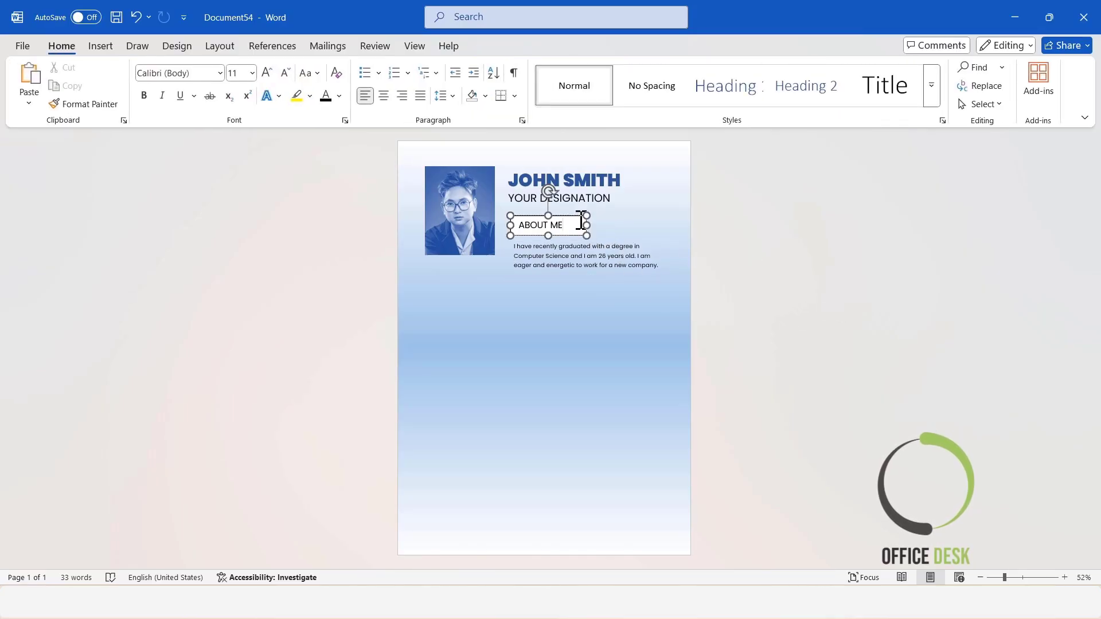
pyautogui.keyDown('ctrl'); pyautogui.click(599, 255); pyautogui.keyUp('ctrl')
pyautogui.click(503, 46)
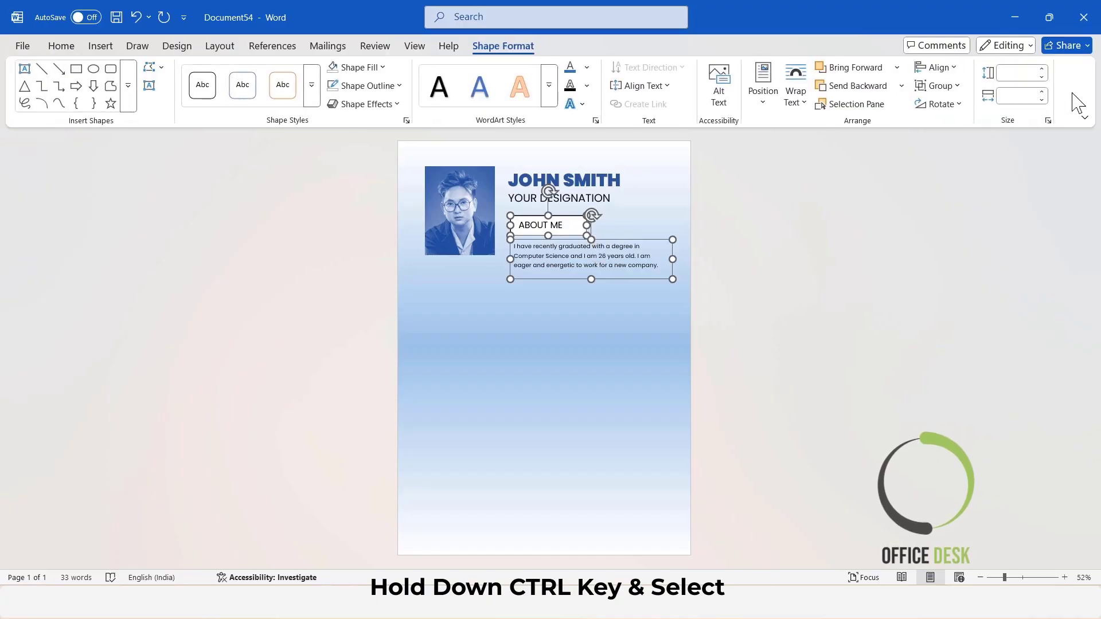
pyautogui.click(934, 67)
pyautogui.click(945, 88)
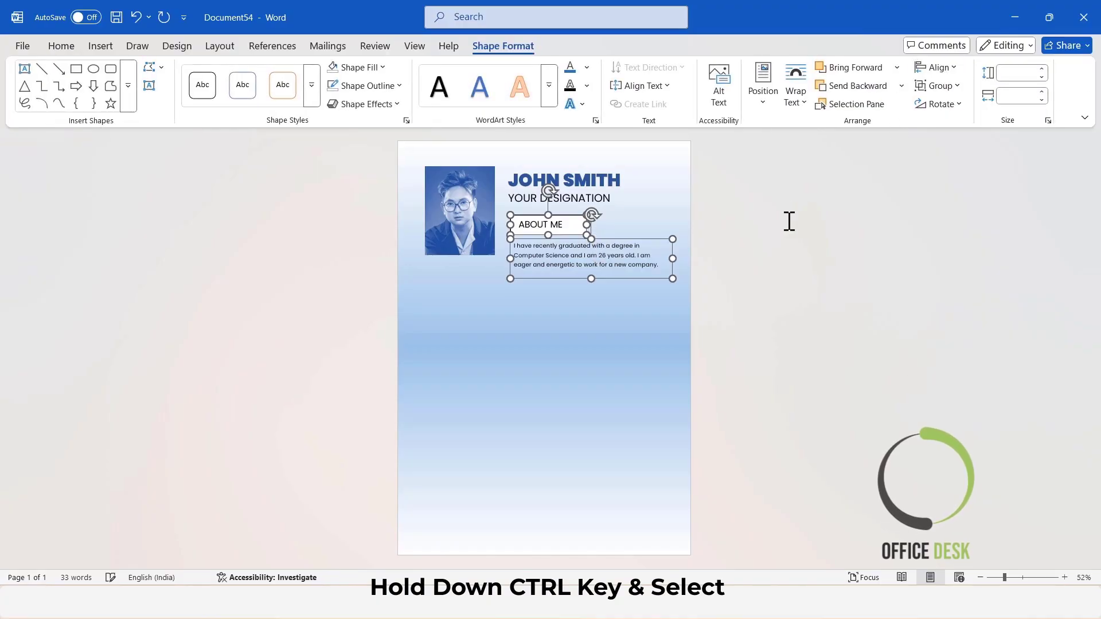
pyautogui.click(788, 280)
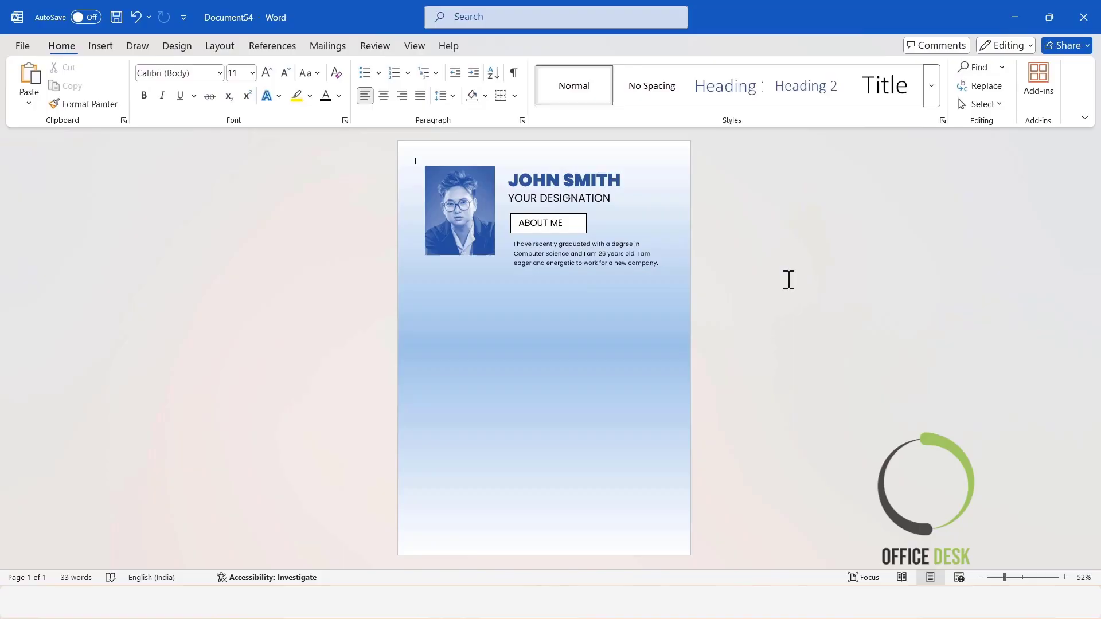
# Step: Duplicate the ABOUT ME rectangle and place the copy below the portrait, in line with the portrait's left edge
pyautogui.click(565, 221)
pyautogui.moveTo(566, 213); pyautogui.dragTo(481, 285)
pyautogui.press('Down')
pyautogui.press('Down')
pyautogui.press('Down')
pyautogui.press('Down')
pyautogui.press('Down')
pyautogui.press('Down')
pyautogui.press('Down')
pyautogui.press('Down')
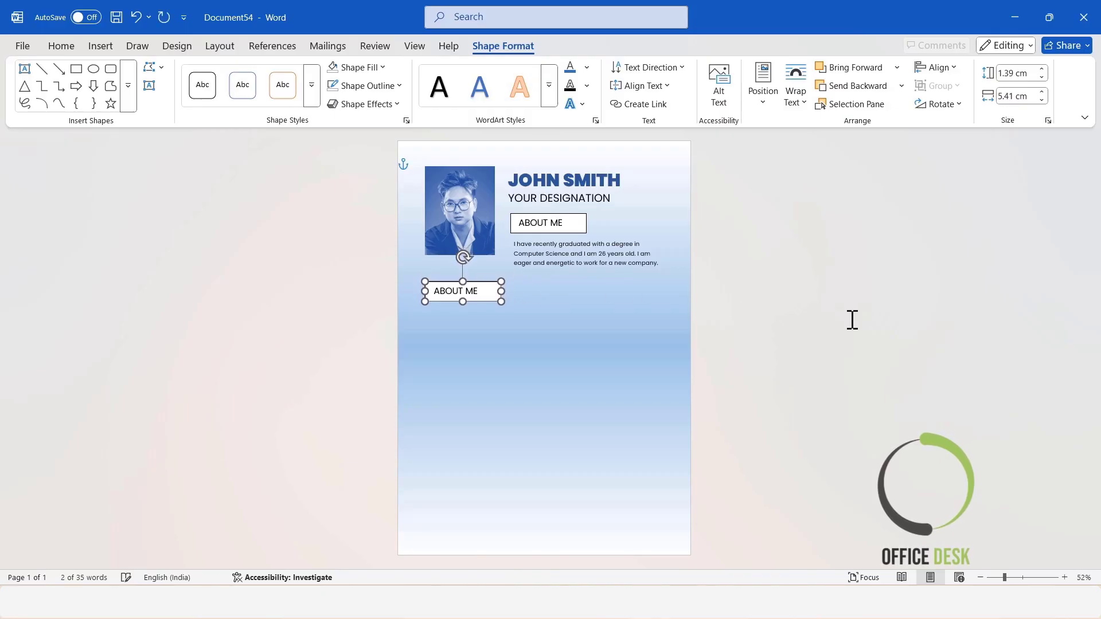
# Step: Nudge the duplicated rectangle slightly up, closer to the portrait
pyautogui.click(477, 295)
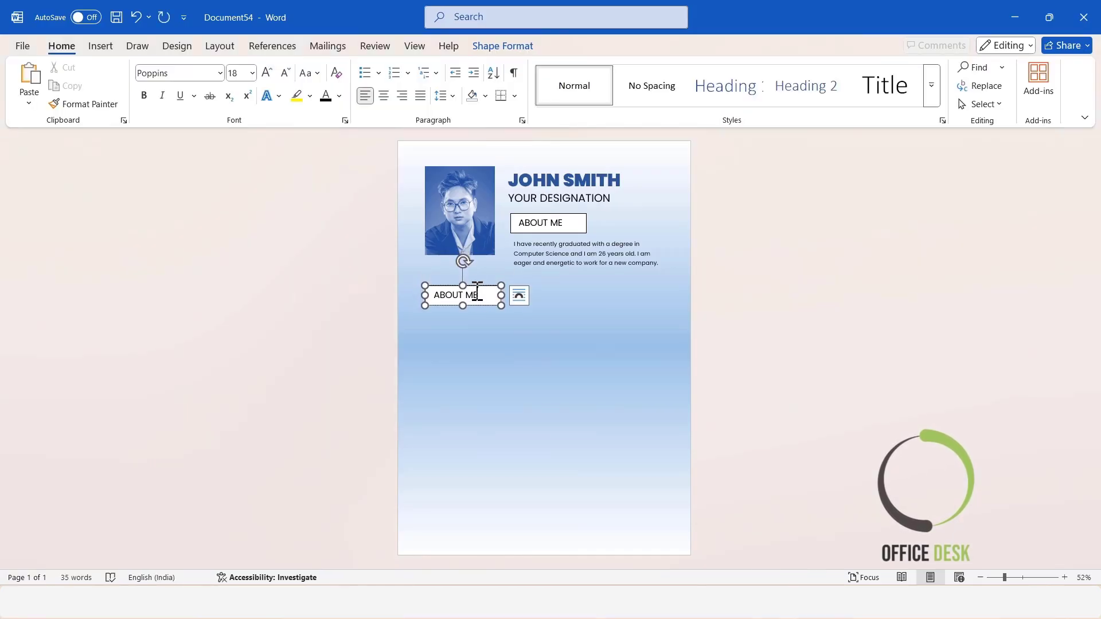
pyautogui.click(466, 286)
pyautogui.press('Up')
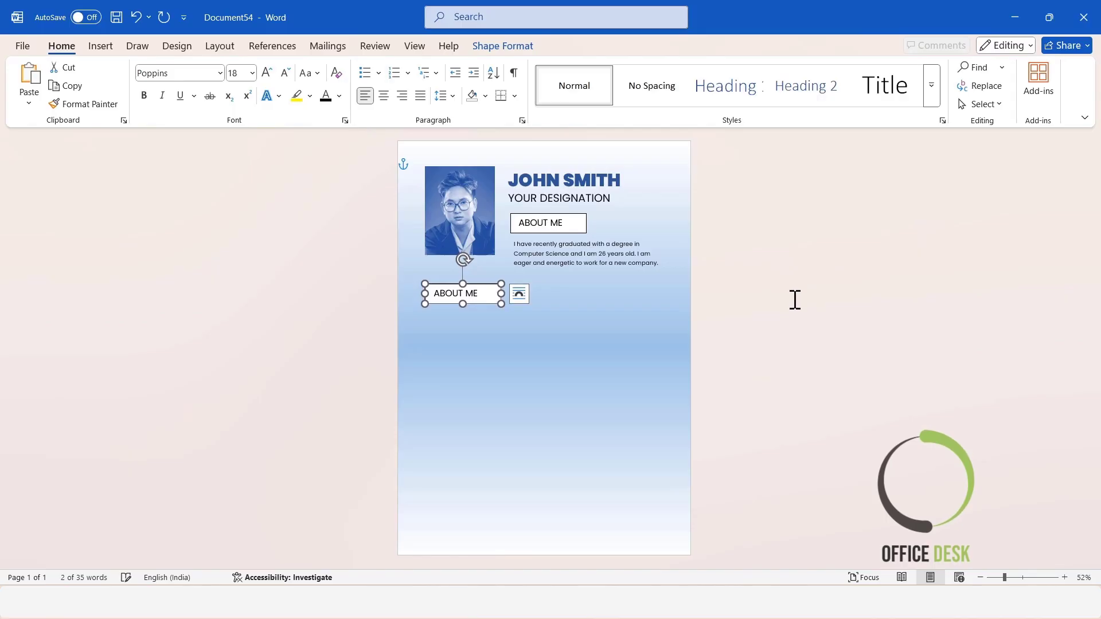
pyautogui.press('Up')
pyautogui.press('Up')
pyautogui.click(795, 300)
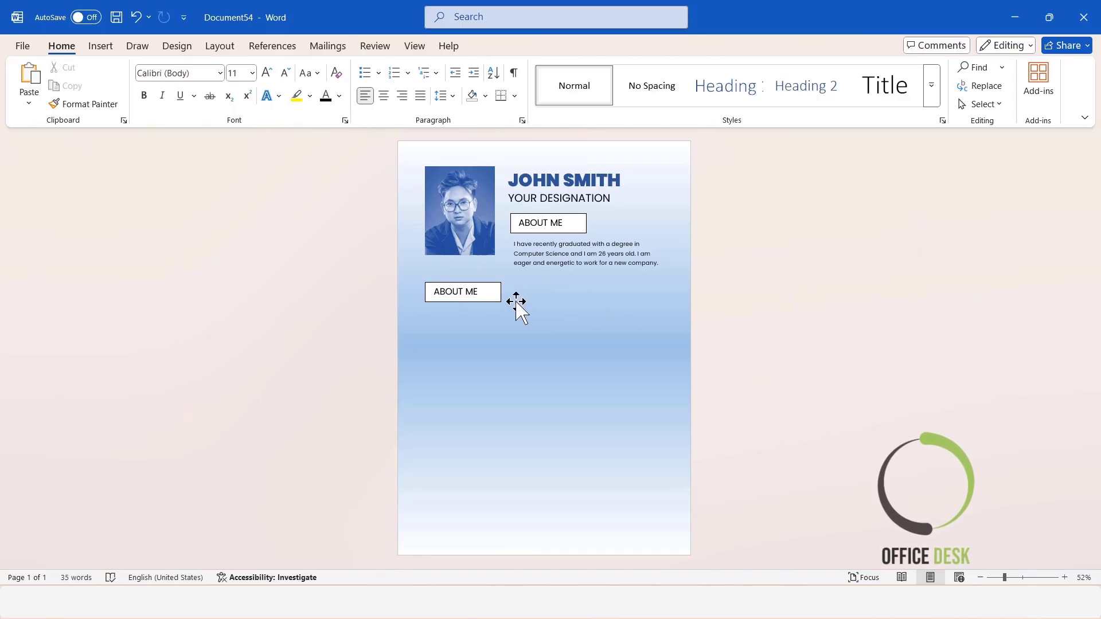
pyautogui.click(489, 290)
pyautogui.click(798, 370)
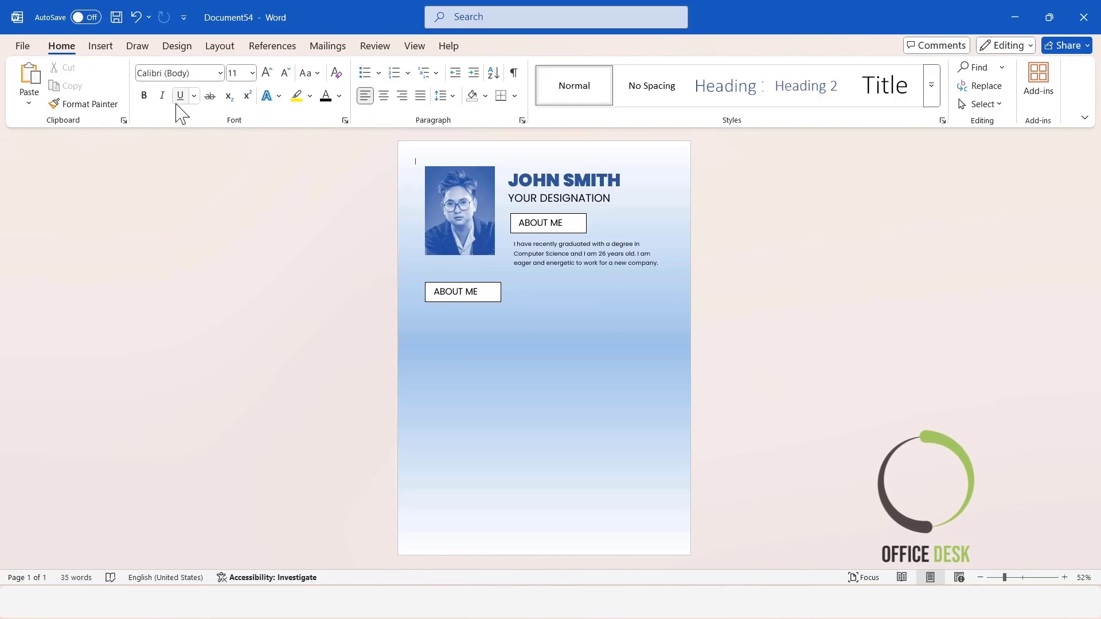
# Step: Replace the text in the duplicated rectangle with EDUCATION, slightly indented with leading space like the ABOUT ME heading
pyautogui.moveTo(482, 292); pyautogui.dragTo(424, 290)
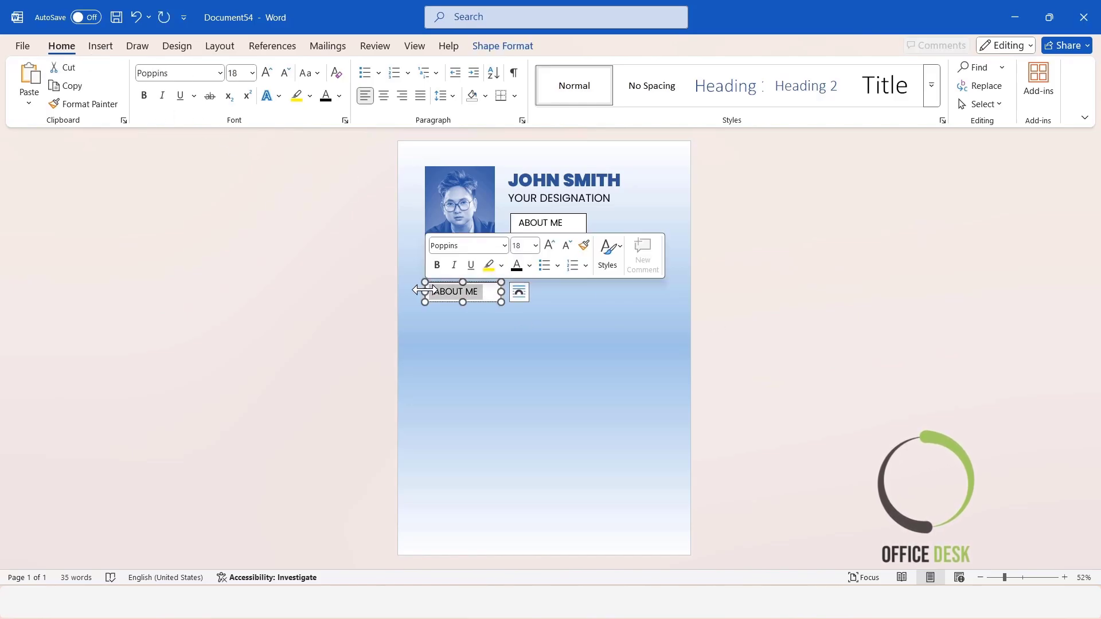
pyautogui.write('EDUCATION')
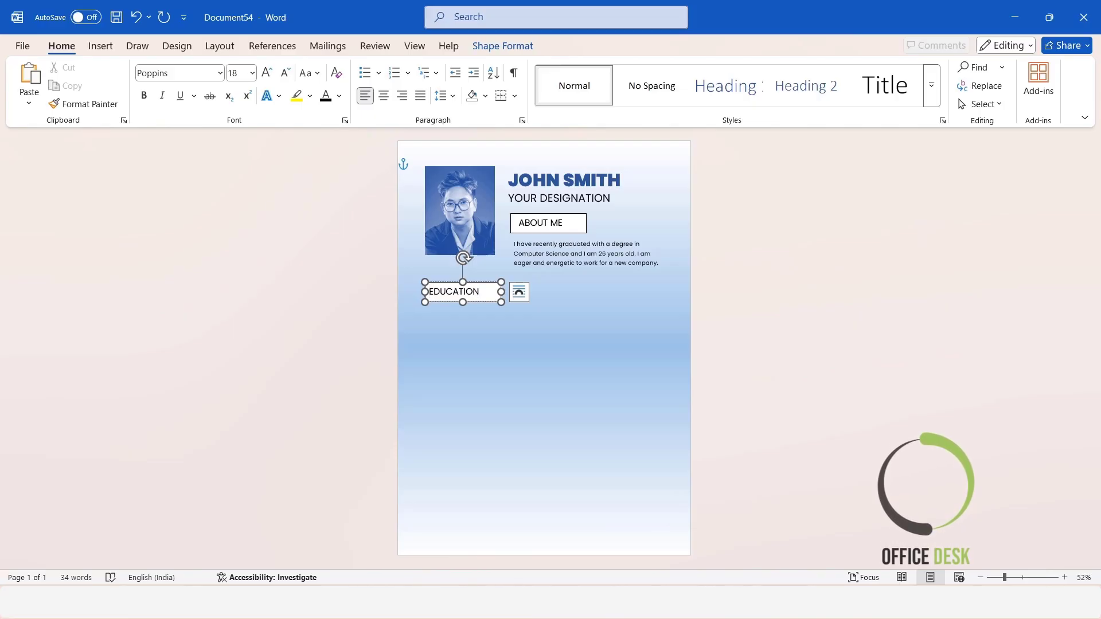
pyautogui.hotkey('ctrl', 'e')
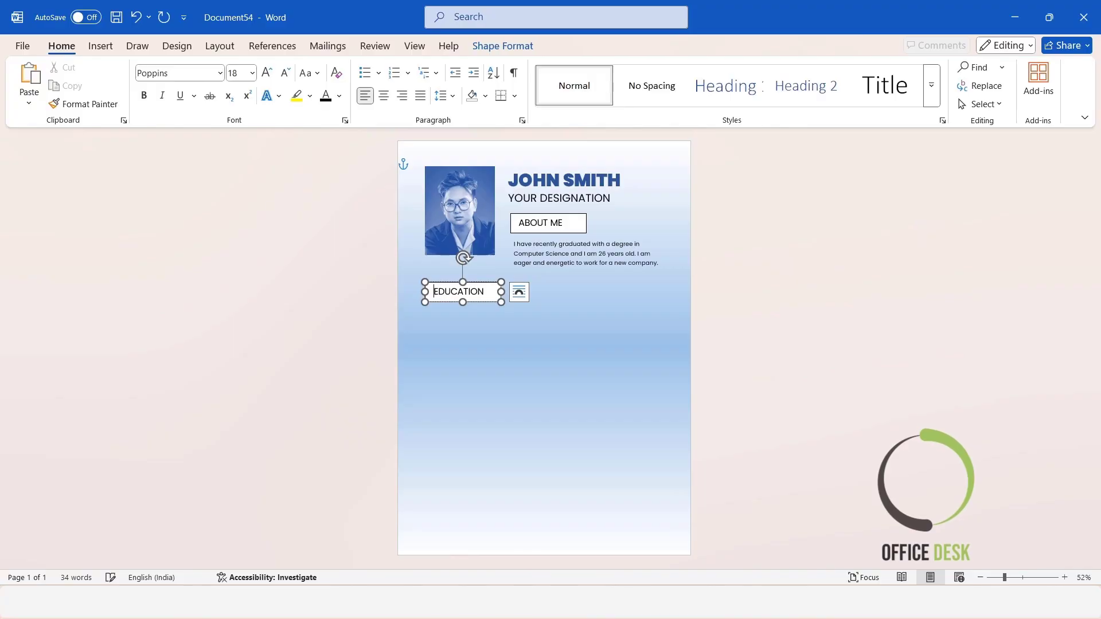
pyautogui.press('BackSpace')
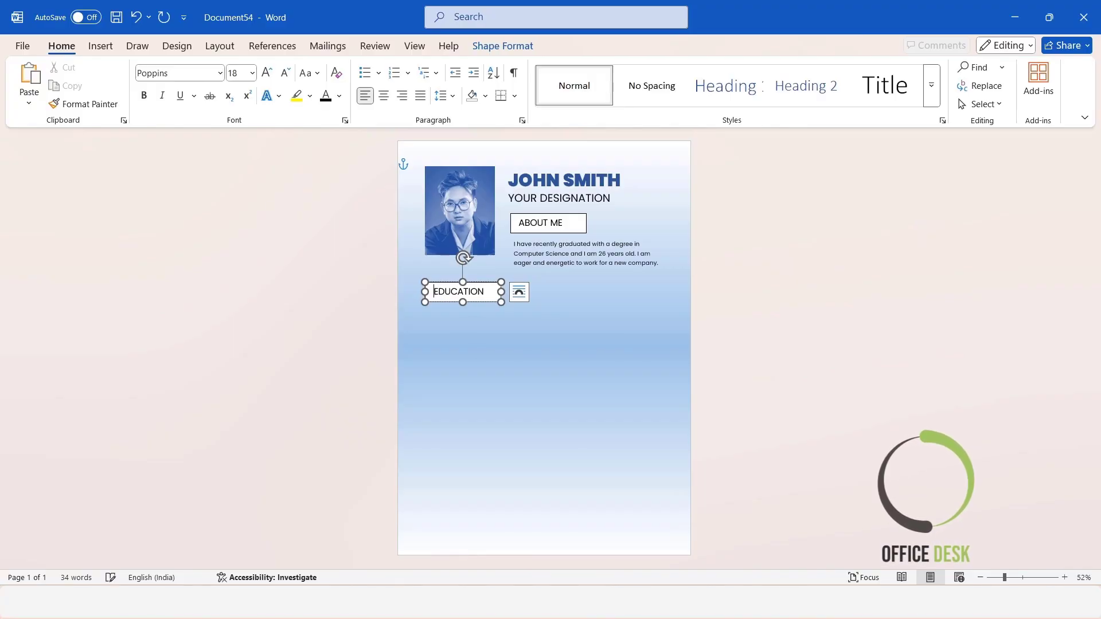
pyautogui.click(762, 302)
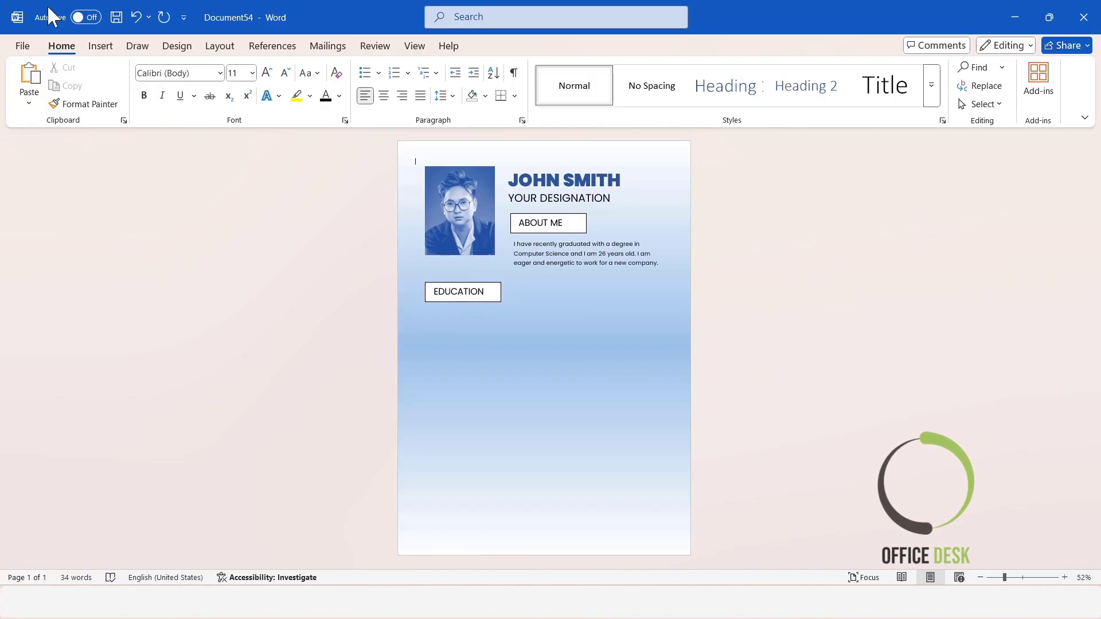
# Step: Draw a text box about 8.48 cm wide and 8.93 cm high directly below the EDUCATION rectangle
pyautogui.click(100, 46)
pyautogui.click(188, 80)
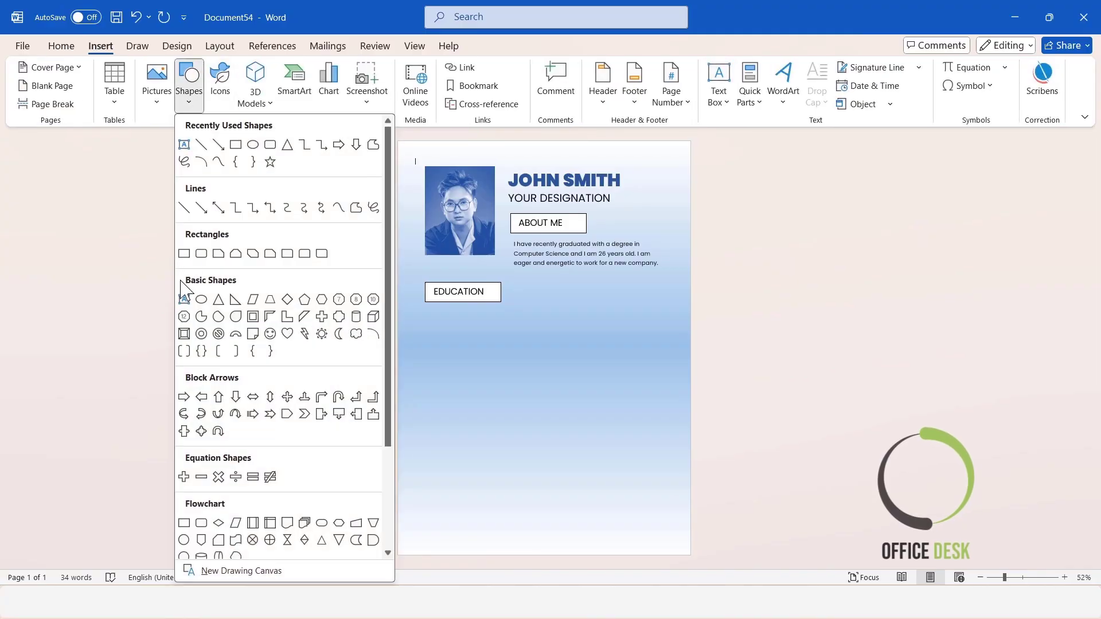
pyautogui.click(184, 300)
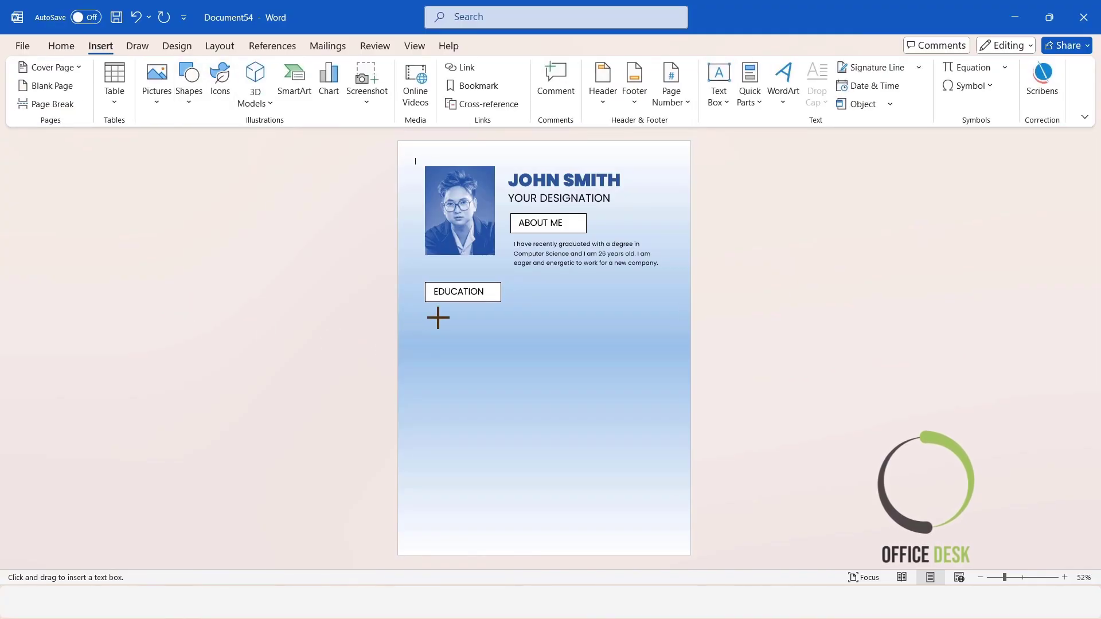
pyautogui.moveTo(425, 308); pyautogui.dragTo(545, 433)
# Step: Copy the four degree and university entries from Doc5.docx and paste them into the text box below EDUCATION
pyautogui.moveTo(594, 583)
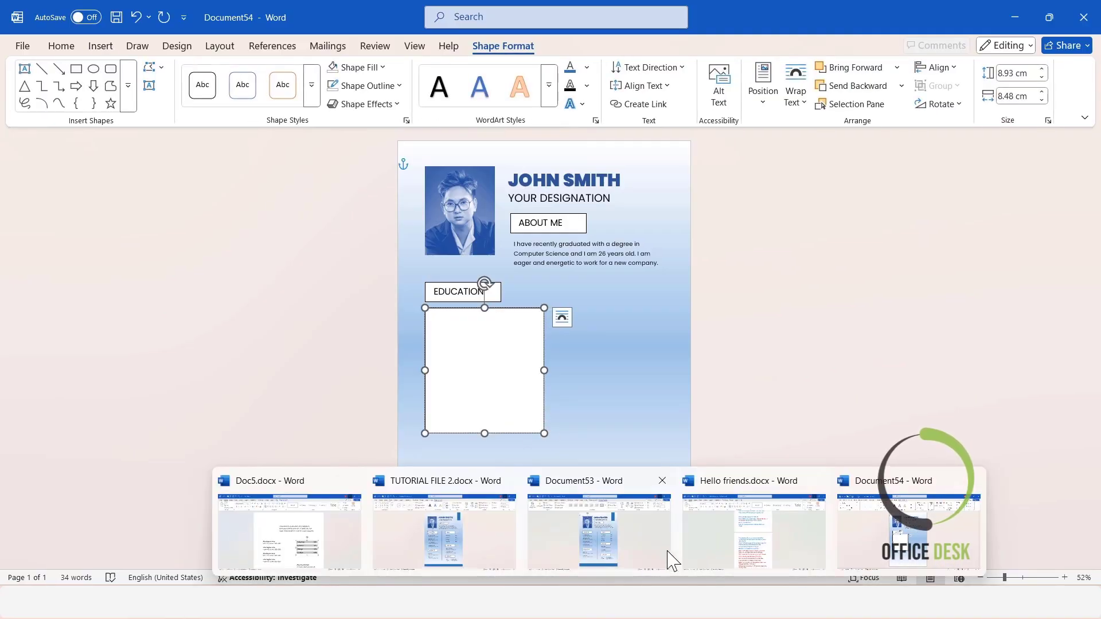
pyautogui.click(300, 543)
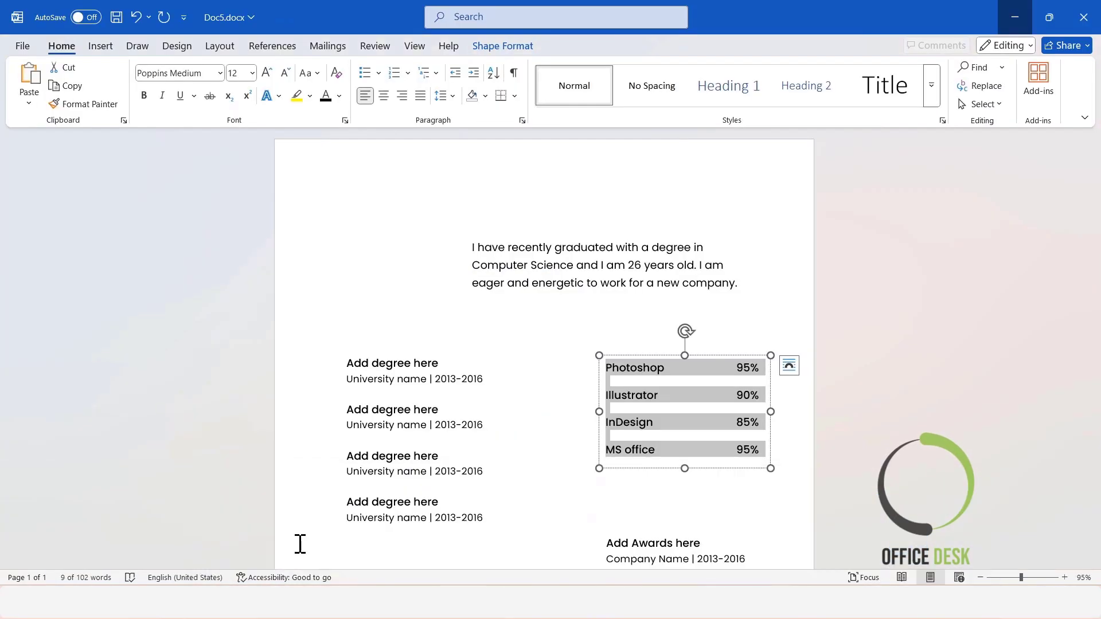
pyautogui.moveTo(478, 509); pyautogui.dragTo(336, 352)
pyautogui.hotkey('ctrl', 'c')
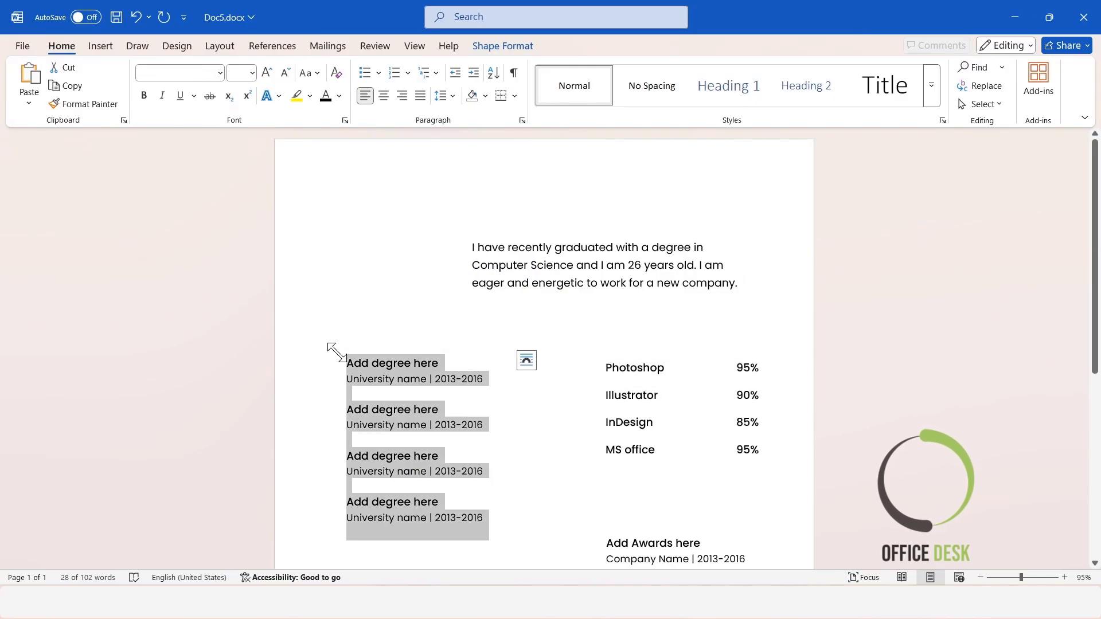
pyautogui.click(1012, 17)
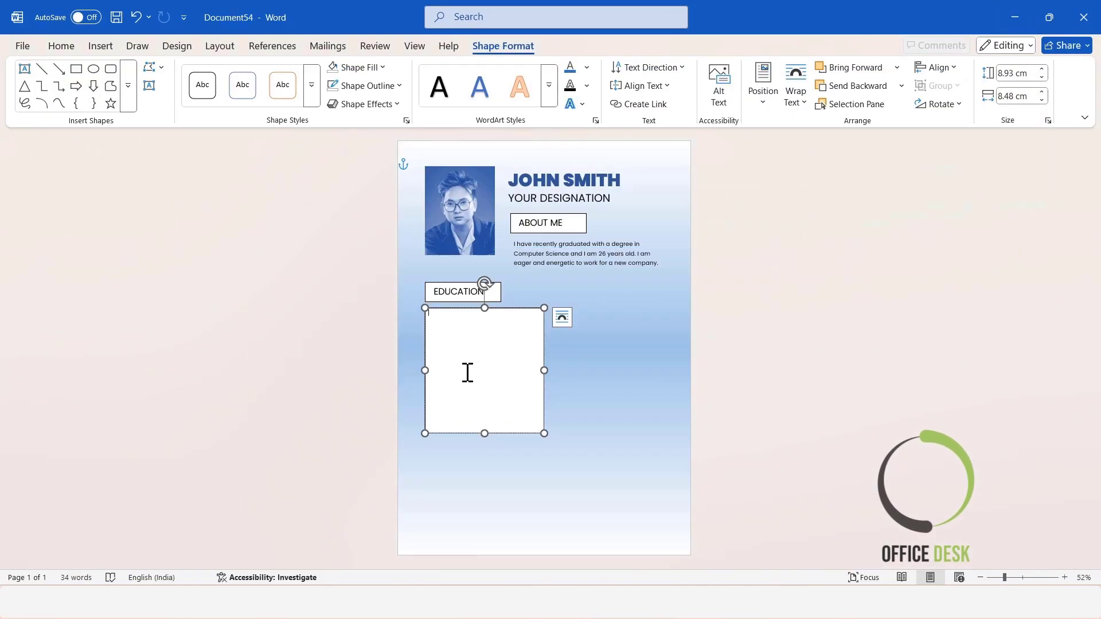
pyautogui.hotkey('ctrl', 'v')
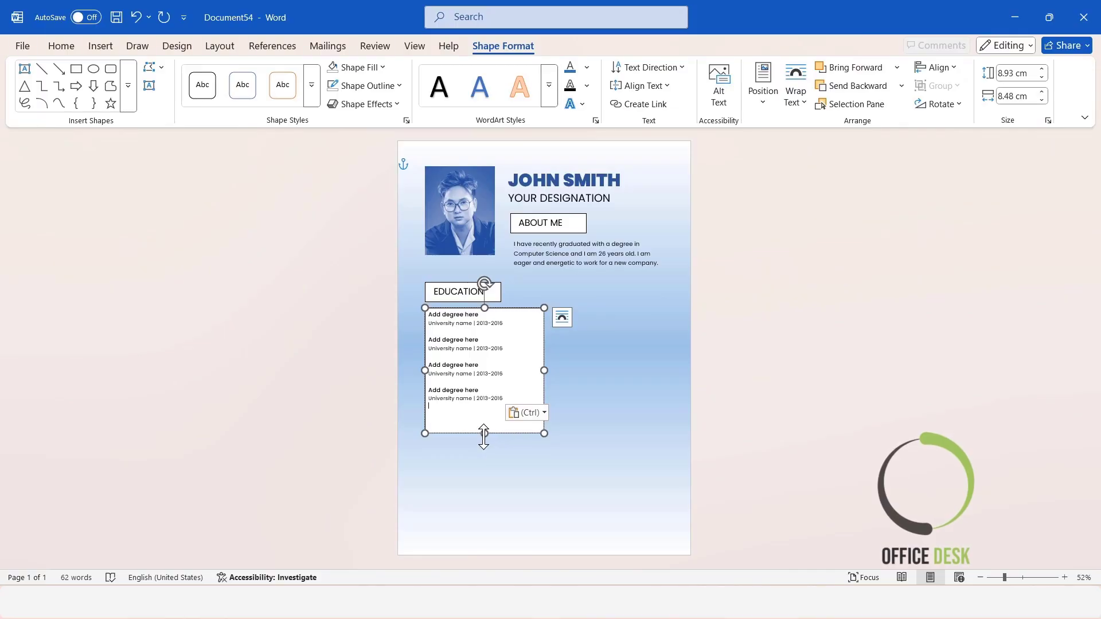
# Step: Shrink the education text box to about 7.54 cm wide and 7.37 cm high around its entries
pyautogui.moveTo(484, 434); pyautogui.dragTo(483, 412)
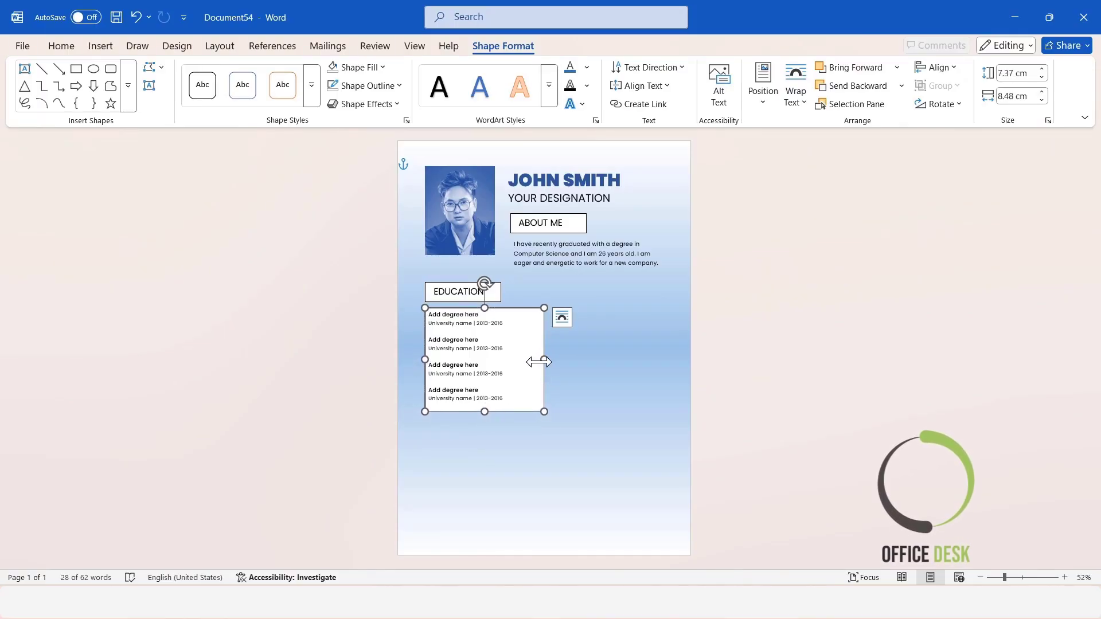
pyautogui.moveTo(543, 361)
pyautogui.mouseDown()
pyautogui.moveTo(521, 364)
pyautogui.moveTo(531, 364)
pyautogui.mouseUp()
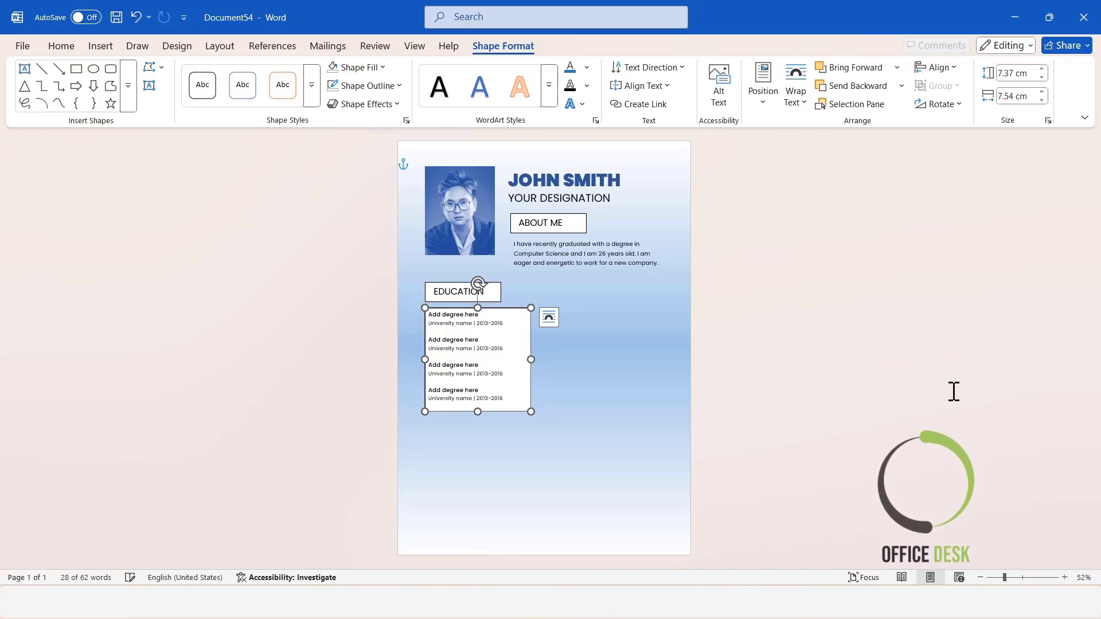
pyautogui.click(953, 388)
# Step: Remove the fill and outline from the education text box
pyautogui.click(495, 323)
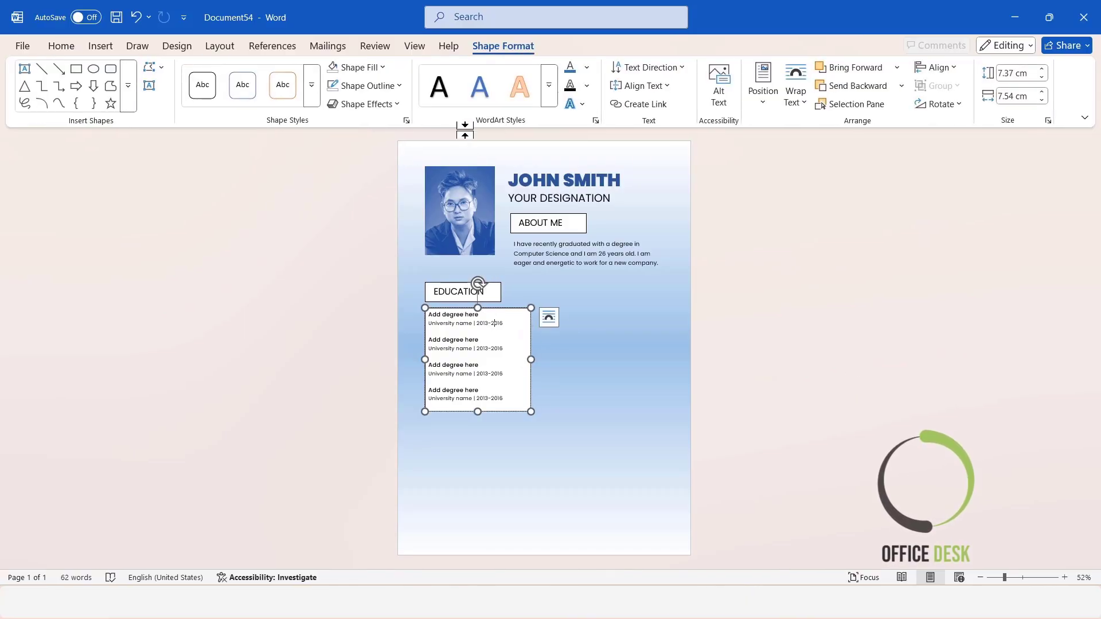
pyautogui.click(358, 67)
pyautogui.click(383, 362)
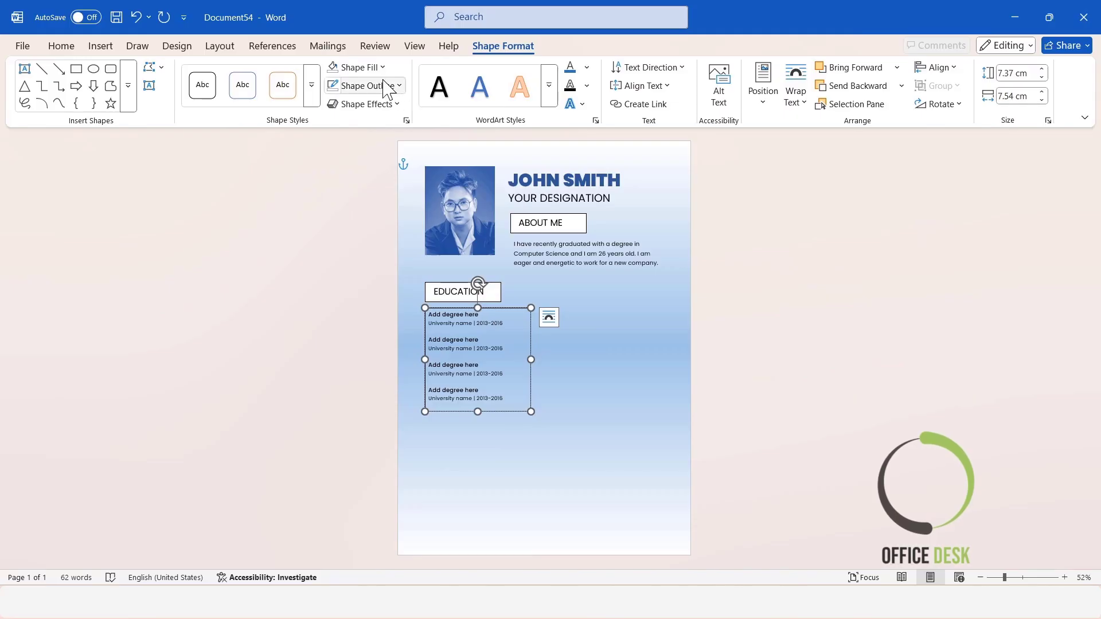
pyautogui.click(385, 86)
pyautogui.click(374, 376)
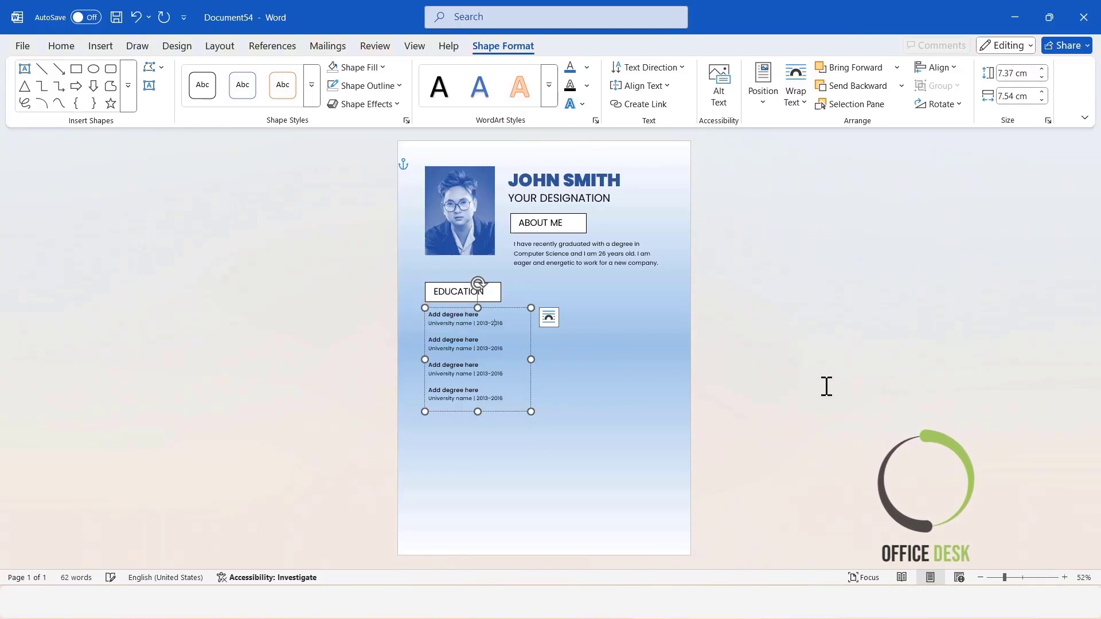
pyautogui.click(745, 382)
# Step: Left-align the EDUCATION rectangle and the education text box with each other
pyautogui.click(480, 348)
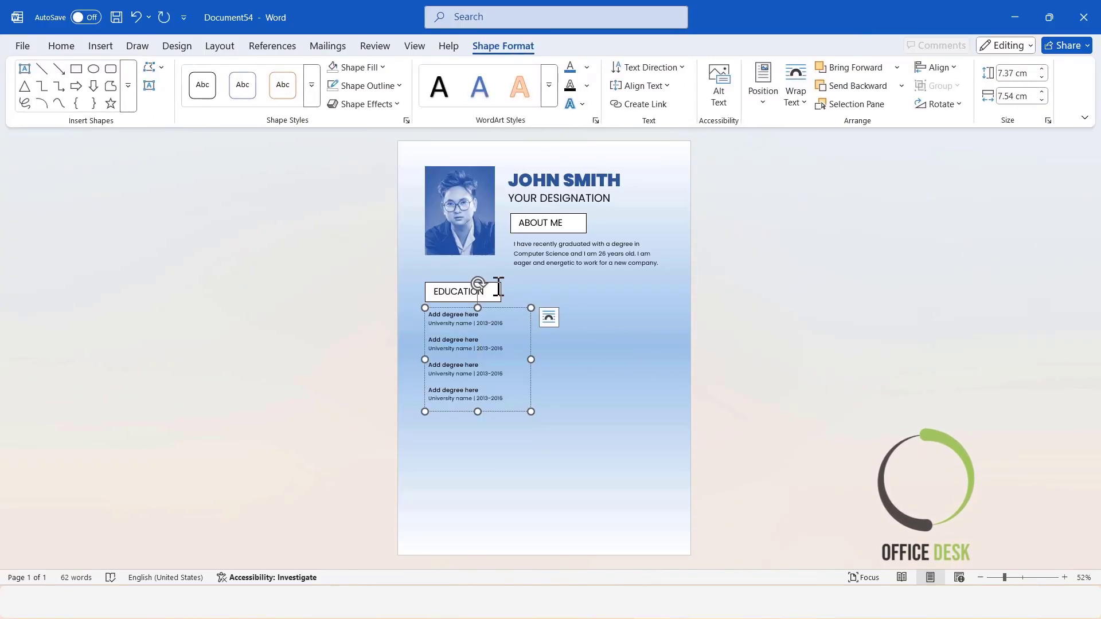
pyautogui.keyDown('shift'); pyautogui.click(490, 288); pyautogui.keyUp('shift')
pyautogui.click(935, 67)
pyautogui.click(943, 88)
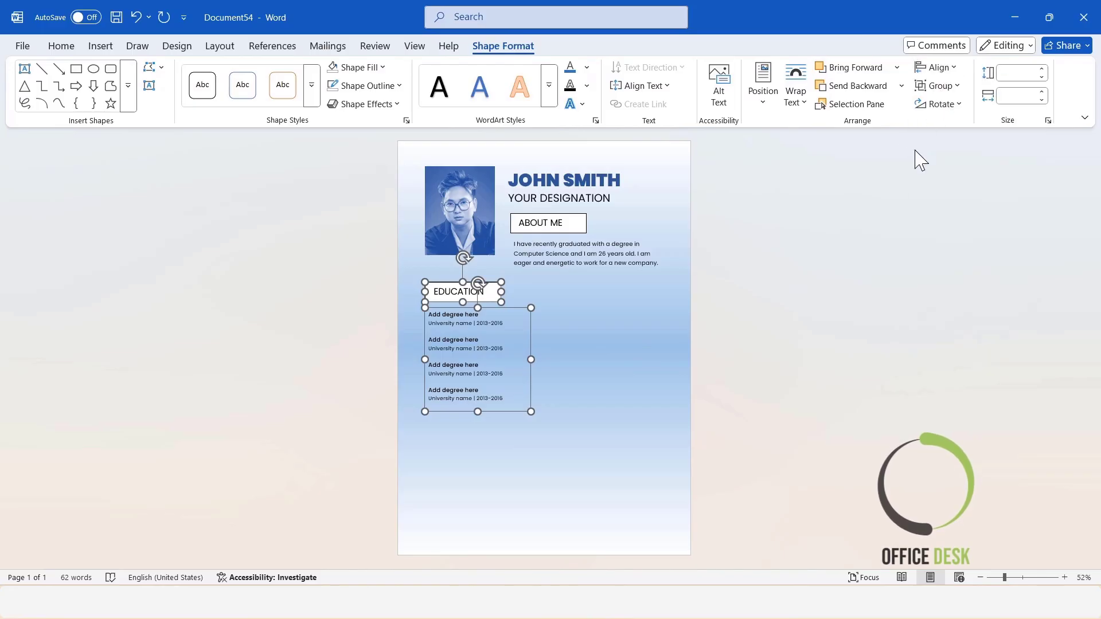
pyautogui.click(844, 383)
pyautogui.click(446, 339)
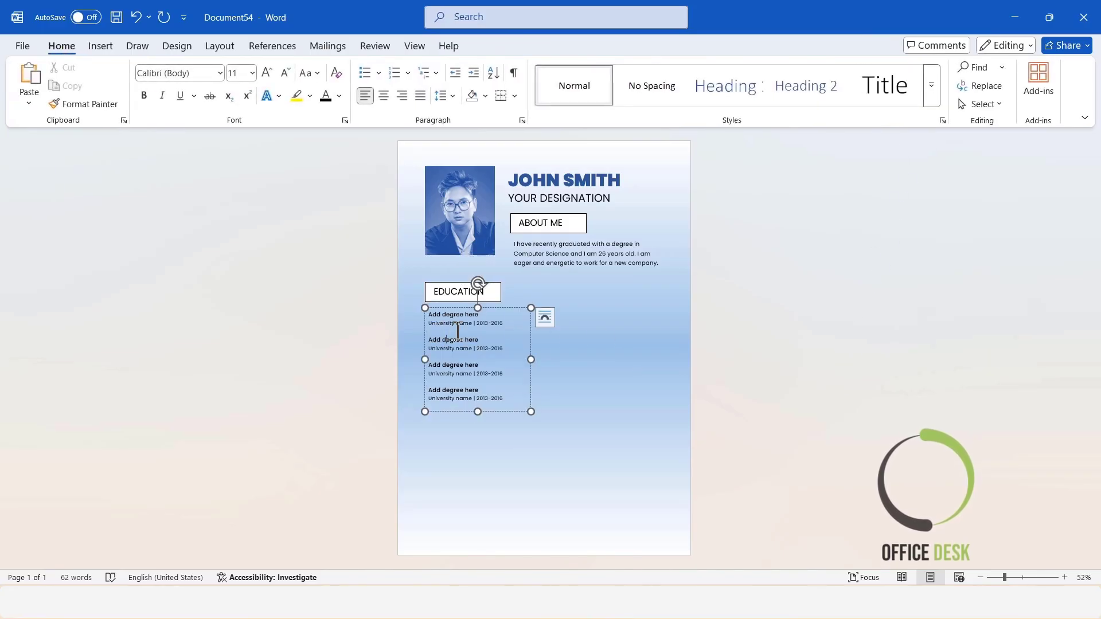
# Step: Group the EDUCATION rectangle with the education text box below it
pyautogui.keyDown('shift'); pyautogui.click(463, 284); pyautogui.keyUp('shift')
pyautogui.rightClick(456, 286)
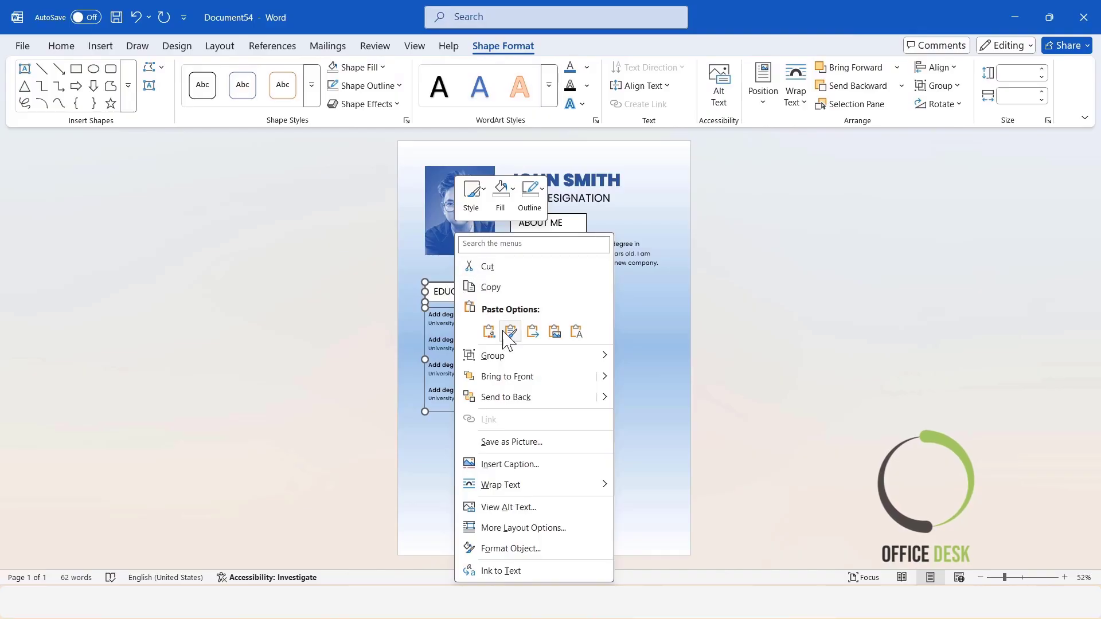
pyautogui.moveTo(552, 367)
pyautogui.click(643, 357)
# Step: Duplicate the EDUCATION group and place the copy beside the original, near the page's right edge
pyautogui.hotkey('ctrl', 'c')
pyautogui.hotkey('ctrl', 'v')
pyautogui.moveTo(526, 305); pyautogui.dragTo(657, 302)
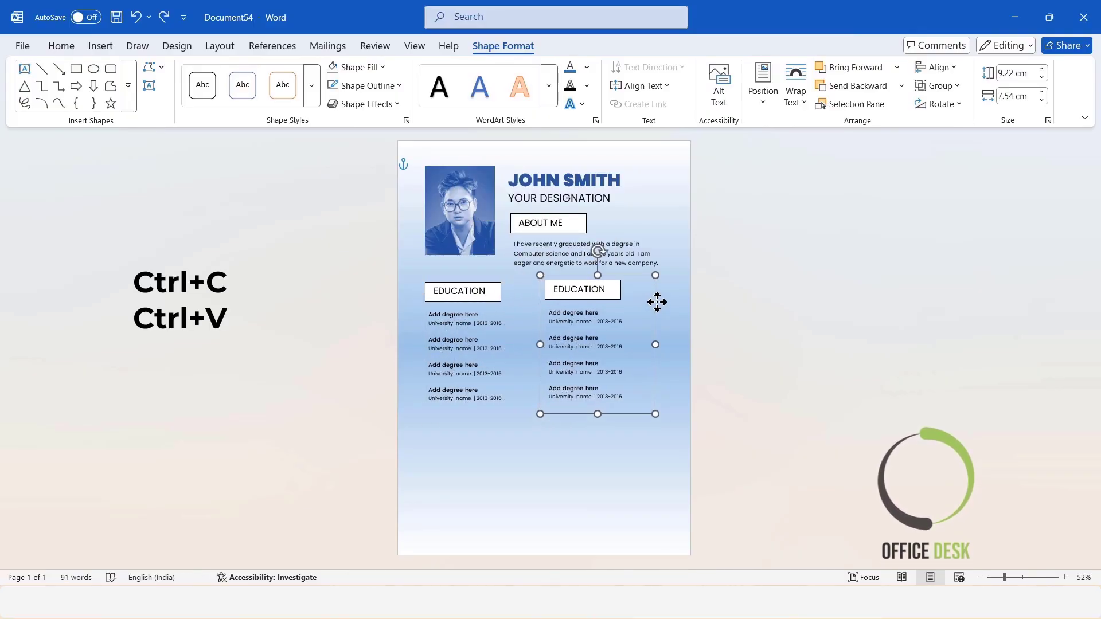
pyautogui.click(828, 371)
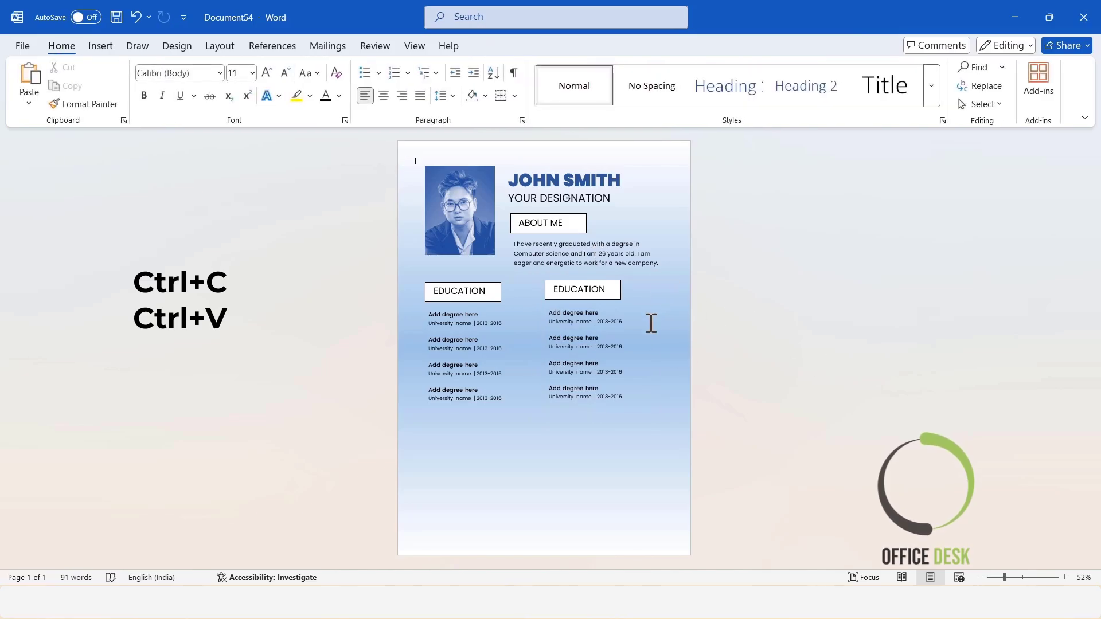
pyautogui.click(619, 288)
pyautogui.moveTo(637, 278); pyautogui.dragTo(665, 282)
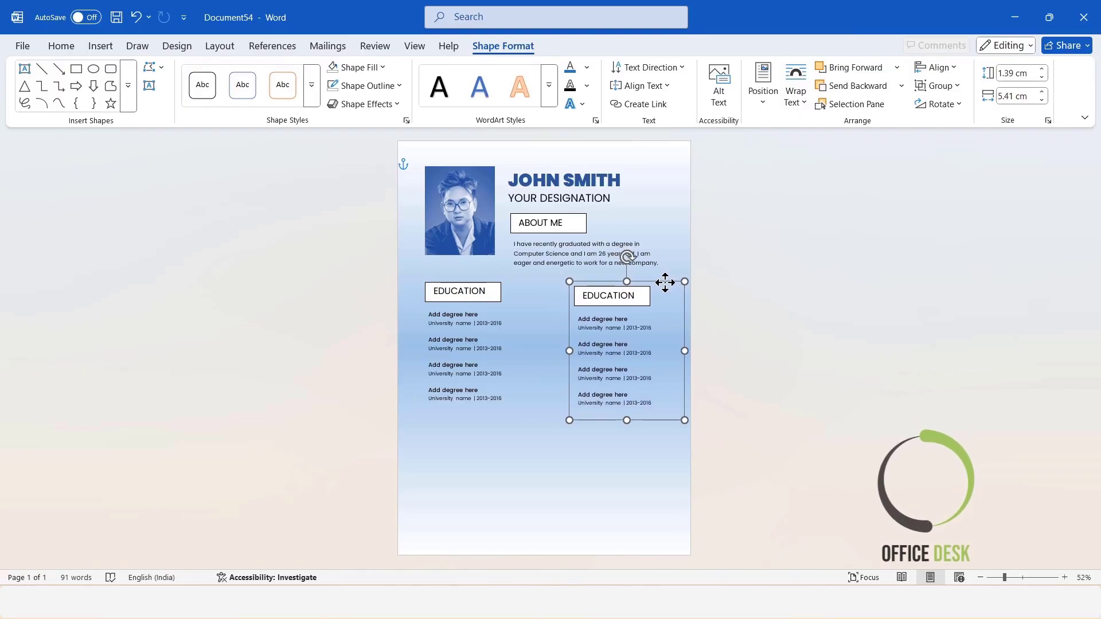
# Step: Align the tops of the two EDUCATION groups
pyautogui.keyDown('shift'); pyautogui.click(480, 291); pyautogui.keyUp('shift')
pyautogui.click(938, 67)
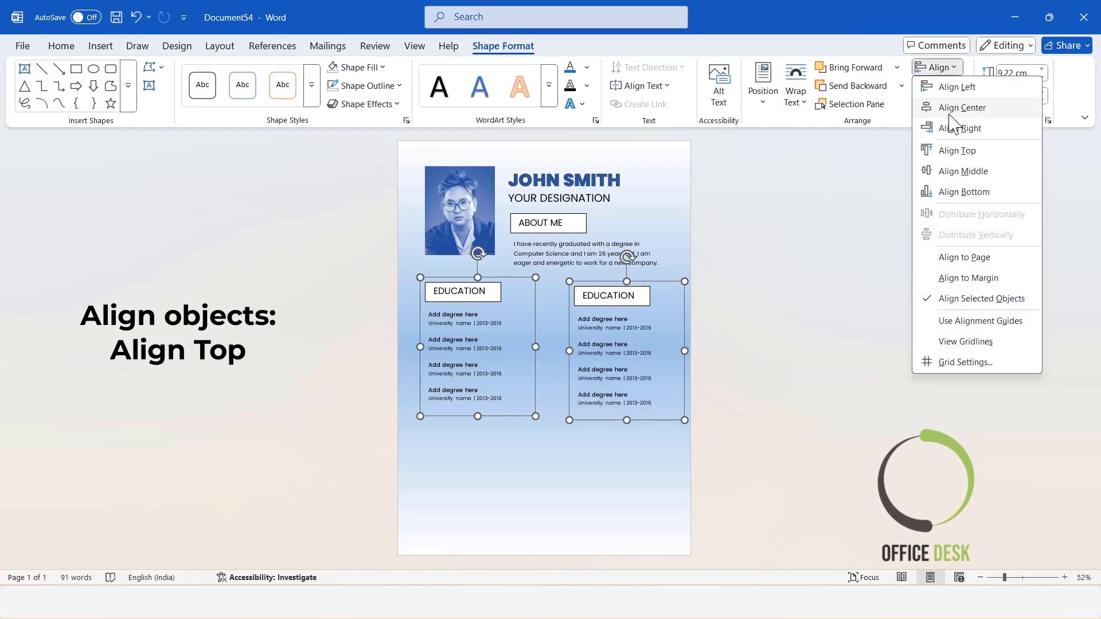
pyautogui.click(967, 152)
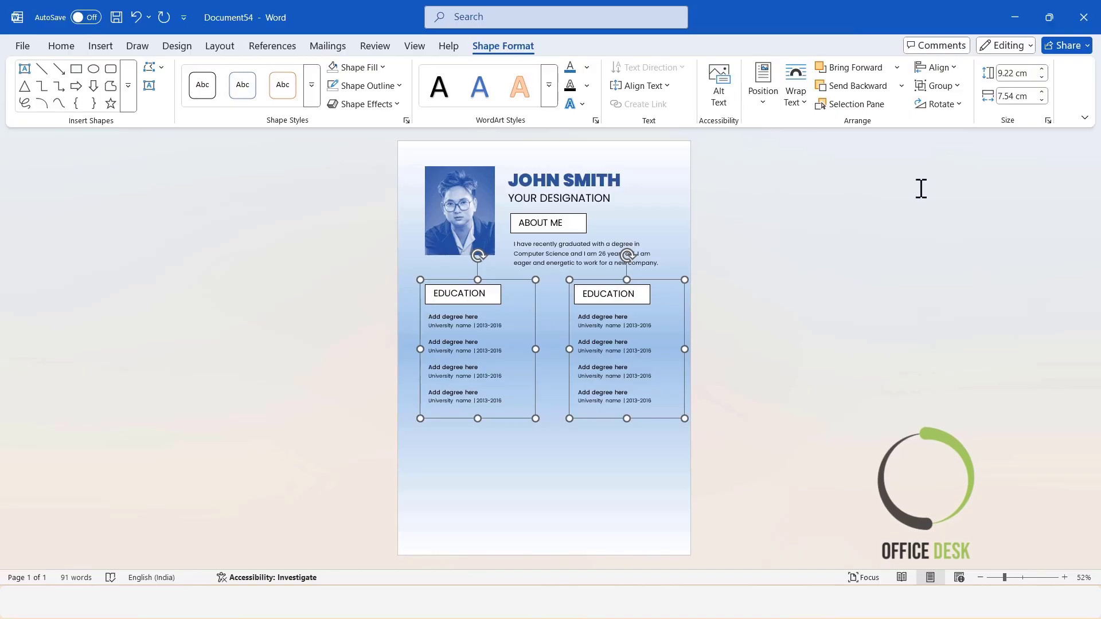
pyautogui.click(846, 299)
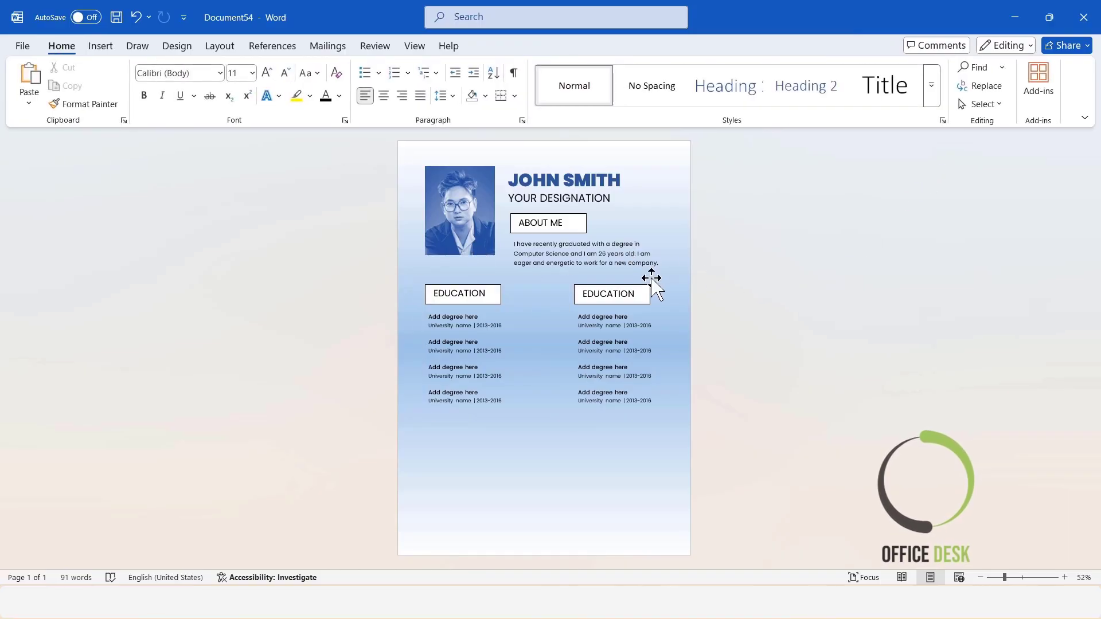
# Step: Nudge the duplicated EDUCATION group slightly left and change its heading to SKILLS
pyautogui.click(622, 298)
pyautogui.moveTo(622, 298); pyautogui.dragTo(620, 298)
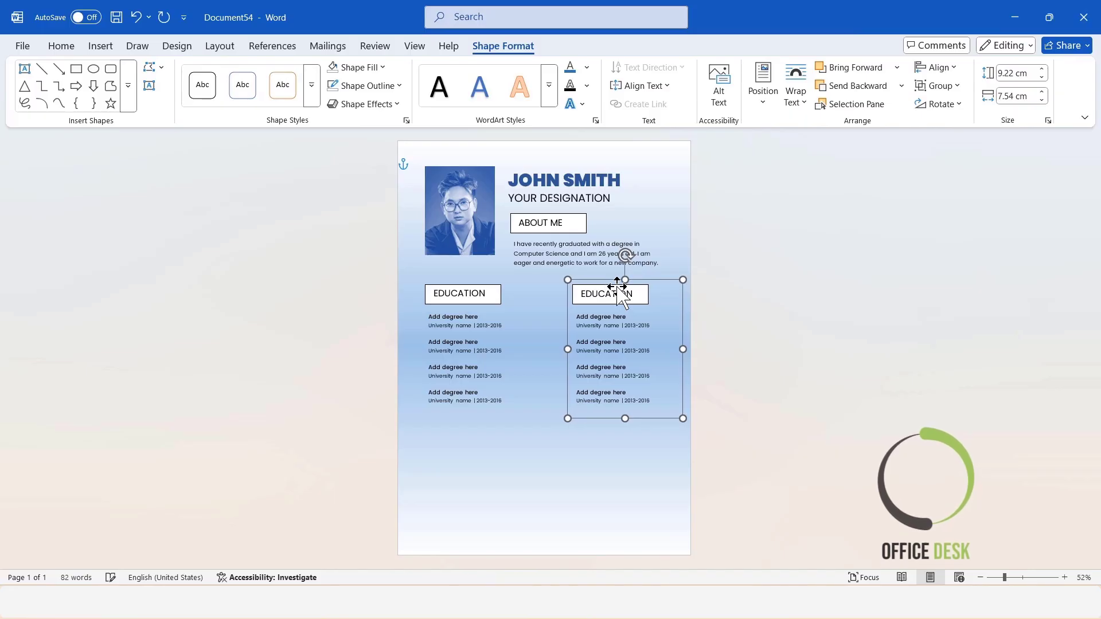
pyautogui.doubleClick(608, 294)
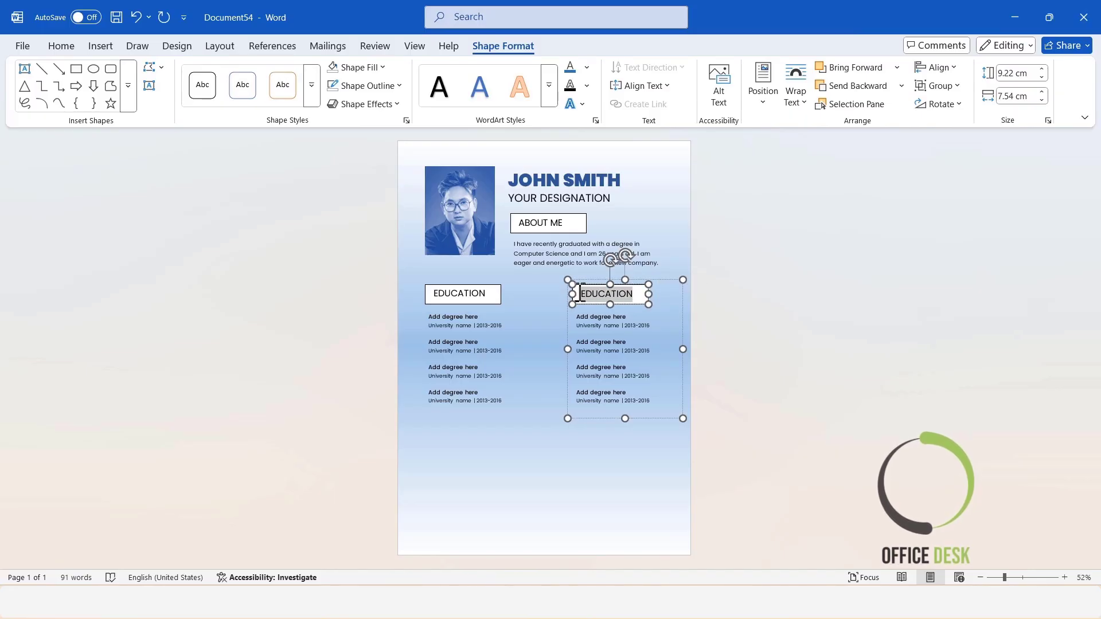
pyautogui.write('SKILLS')
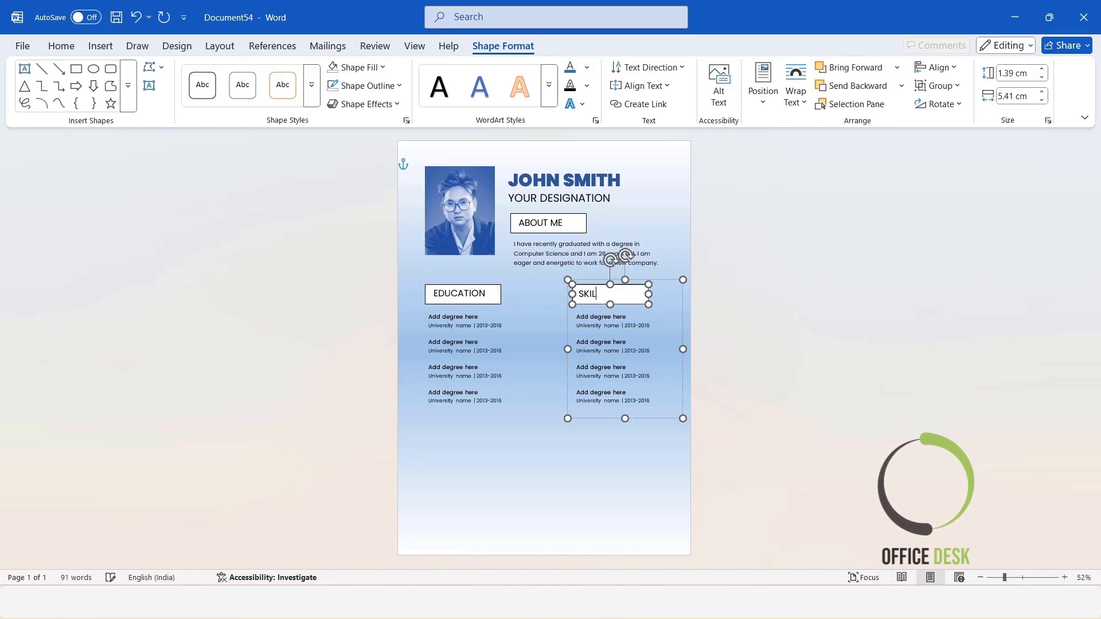
# Step: Delete all degree and university entries from the text box below SKILLS
pyautogui.click(630, 351)
pyautogui.moveTo(664, 402); pyautogui.dragTo(548, 292)
pyautogui.press('Delete')
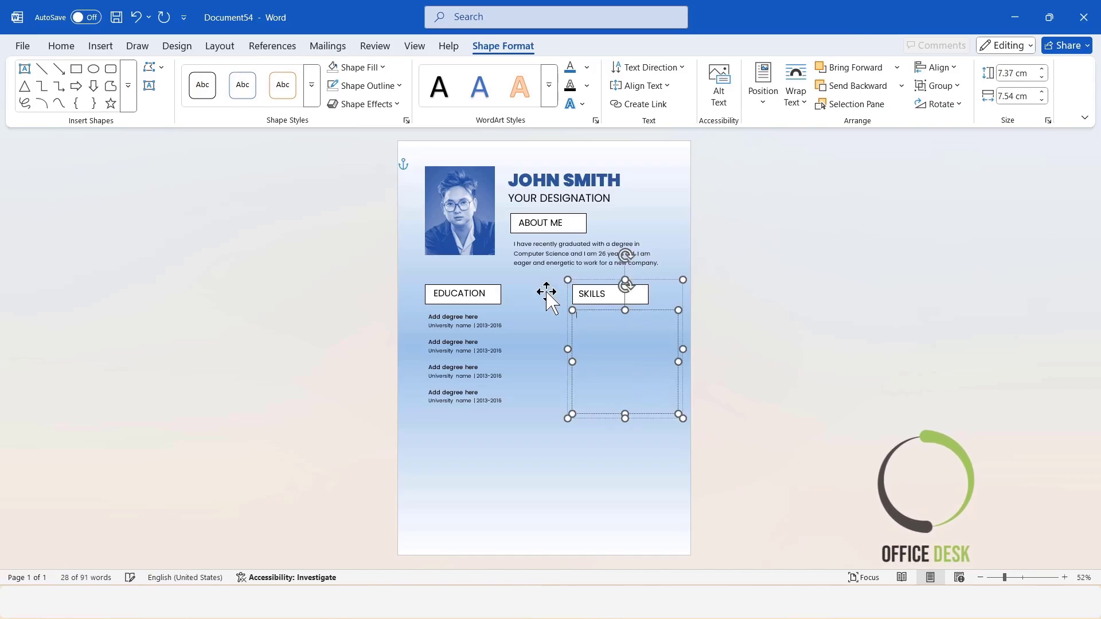
# Step: Copy the four skills with their percentages from Doc5.docx and paste them into the text box below SKILLS
pyautogui.moveTo(602, 618)
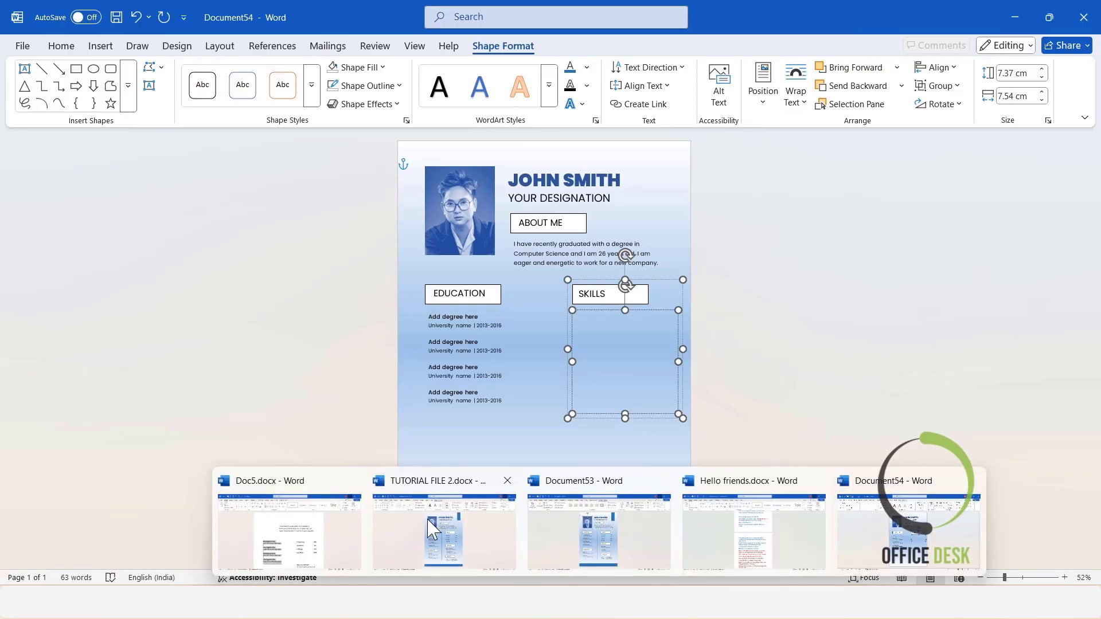
pyautogui.click(283, 522)
pyautogui.click(775, 453)
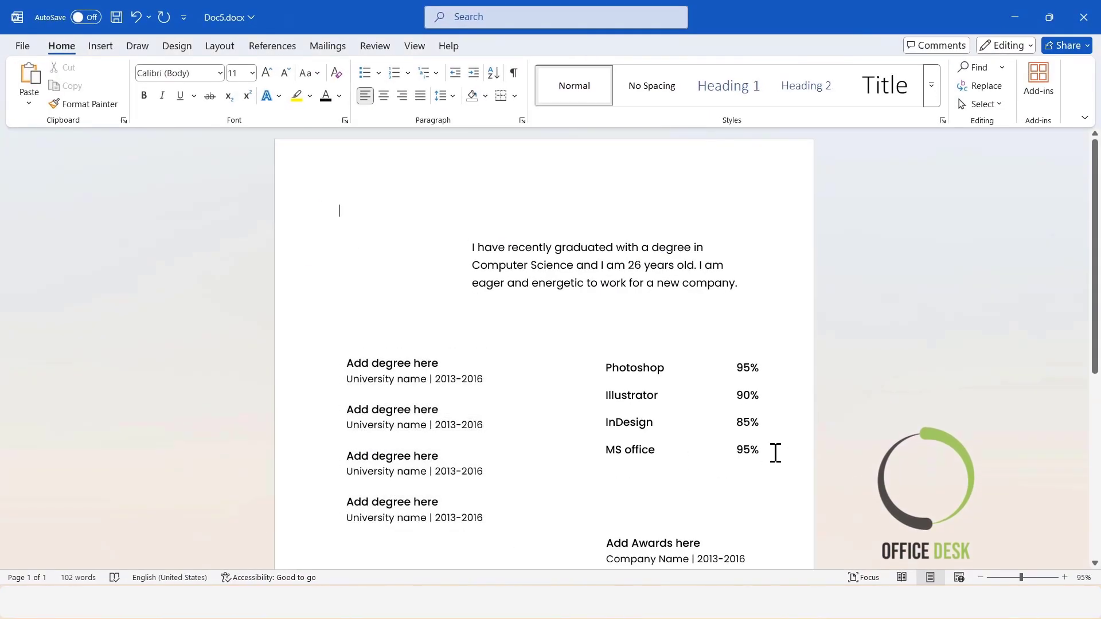
pyautogui.moveTo(766, 452); pyautogui.dragTo(605, 359)
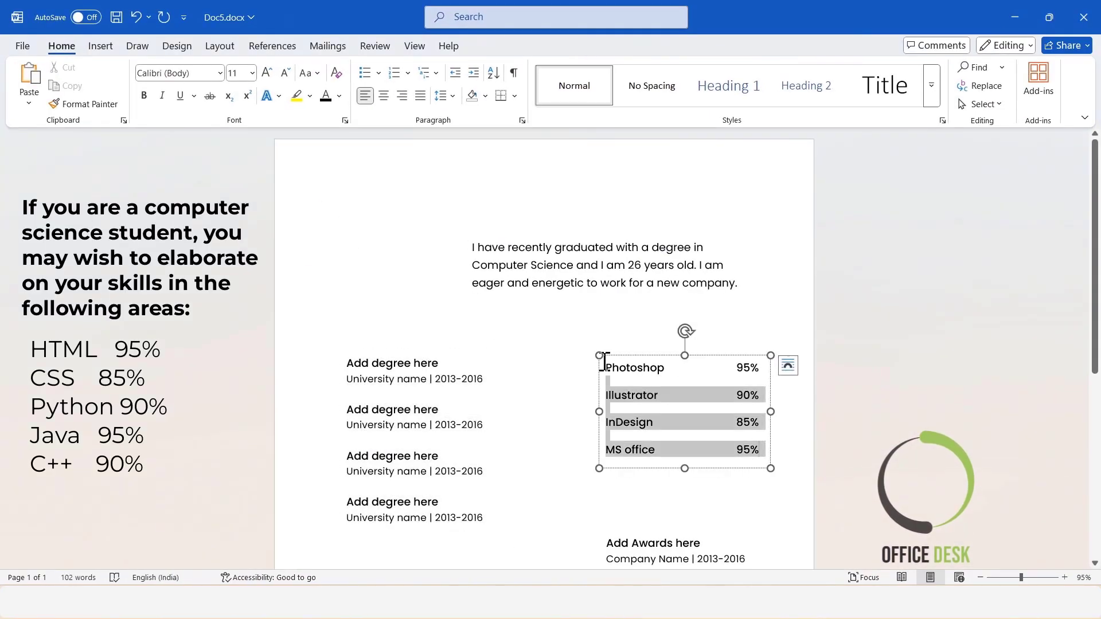
pyautogui.rightClick(655, 376)
pyautogui.click(710, 155)
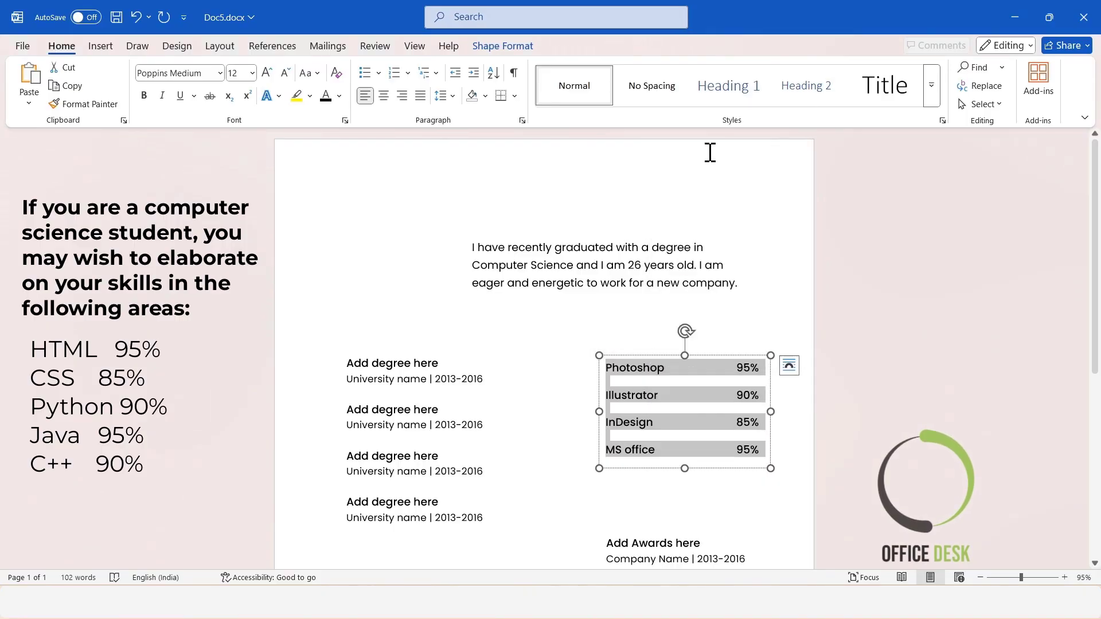
pyautogui.click(1026, 17)
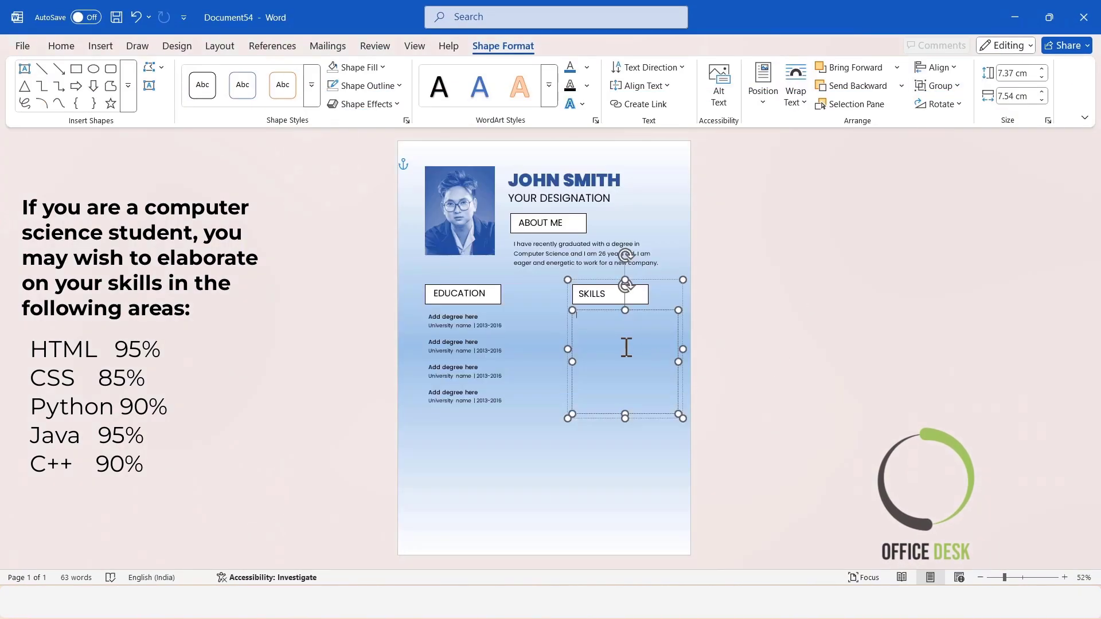
pyautogui.hotkey('ctrl', 'v')
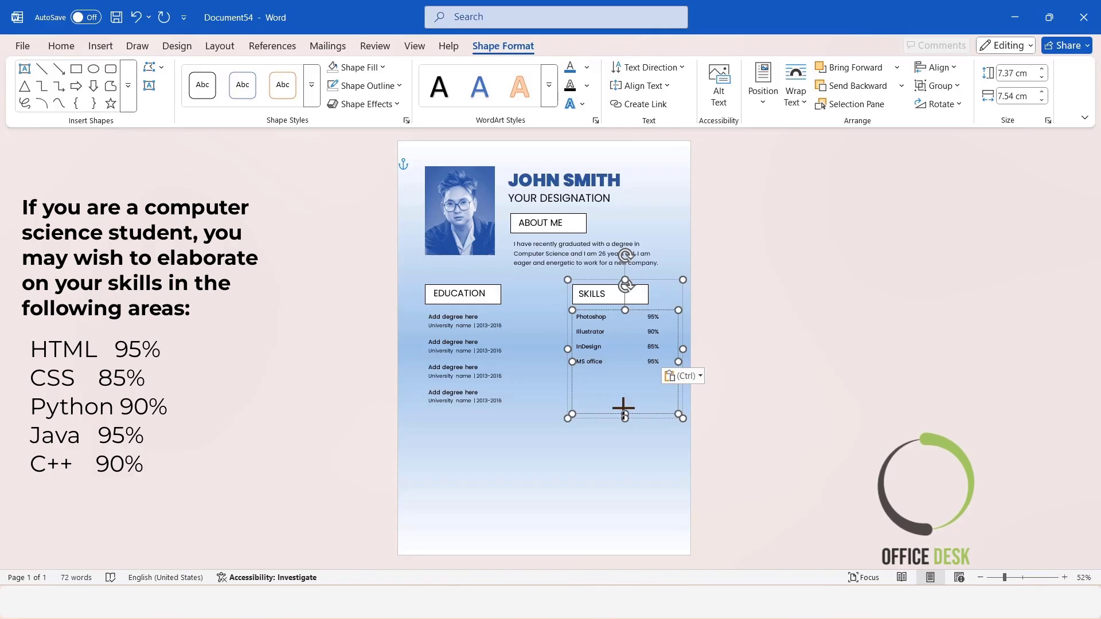
# Step: Shorten the skills text box to about 4.96 cm high and nudge the SKILLS group slightly left
pyautogui.moveTo(623, 408); pyautogui.dragTo(623, 383)
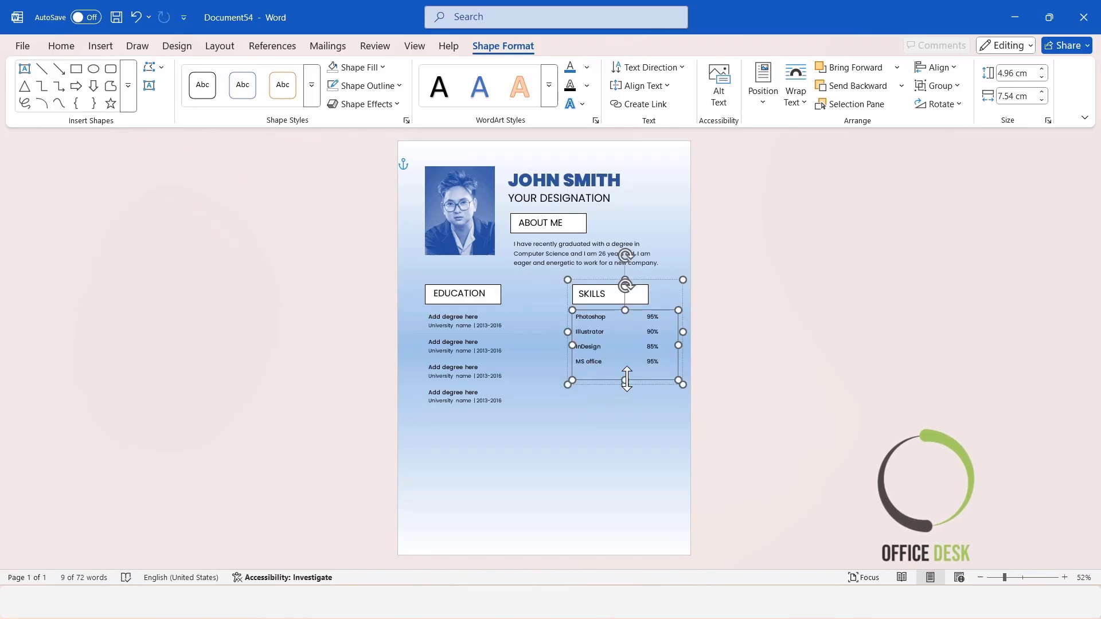
pyautogui.click(813, 404)
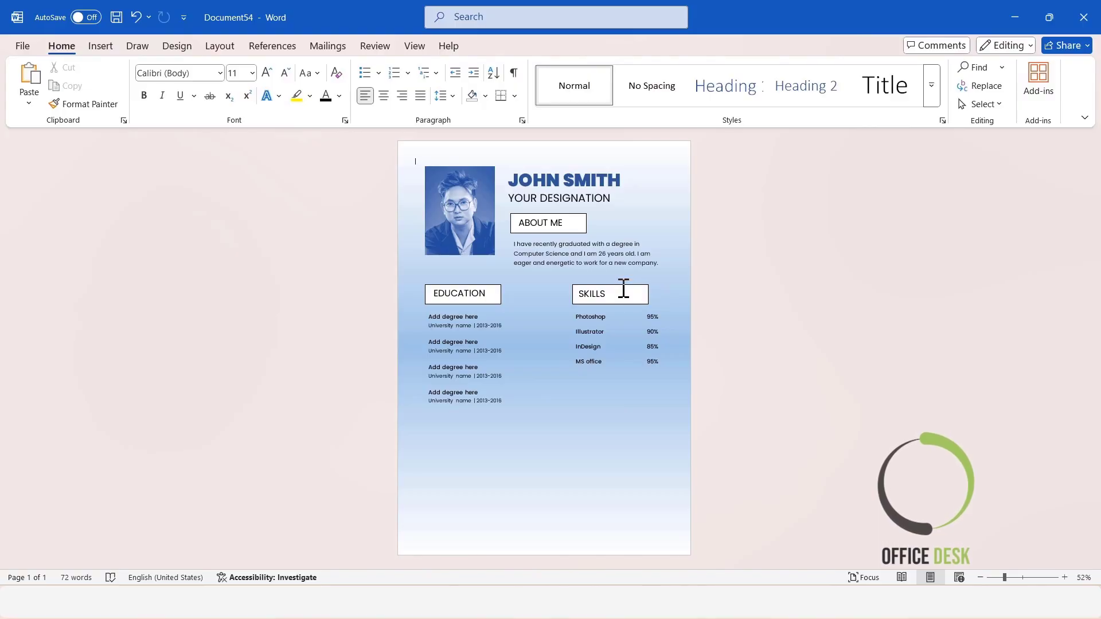
pyautogui.click(624, 288)
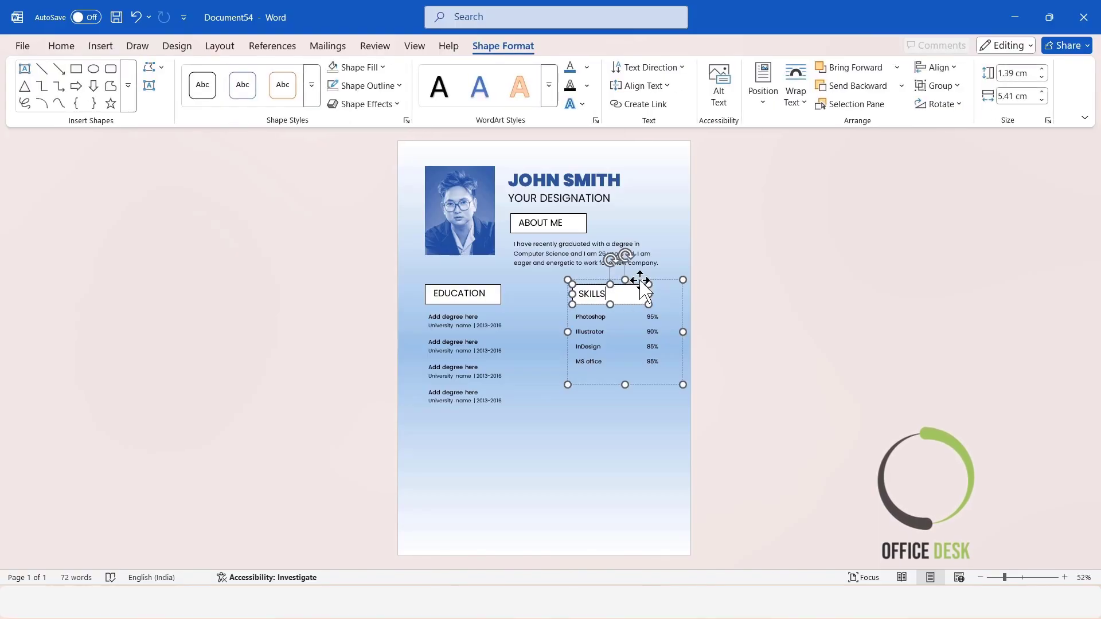
pyautogui.click(791, 352)
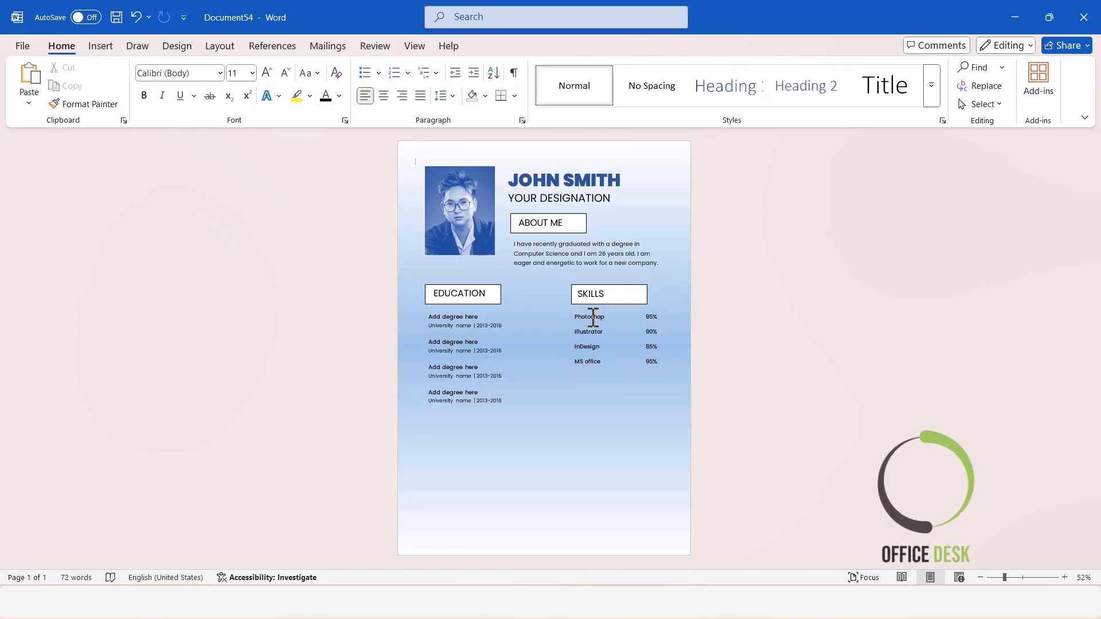
# Step: Duplicate the SKILLS group and place the copy below the education entries, leaving a small gap
pyautogui.click(607, 287)
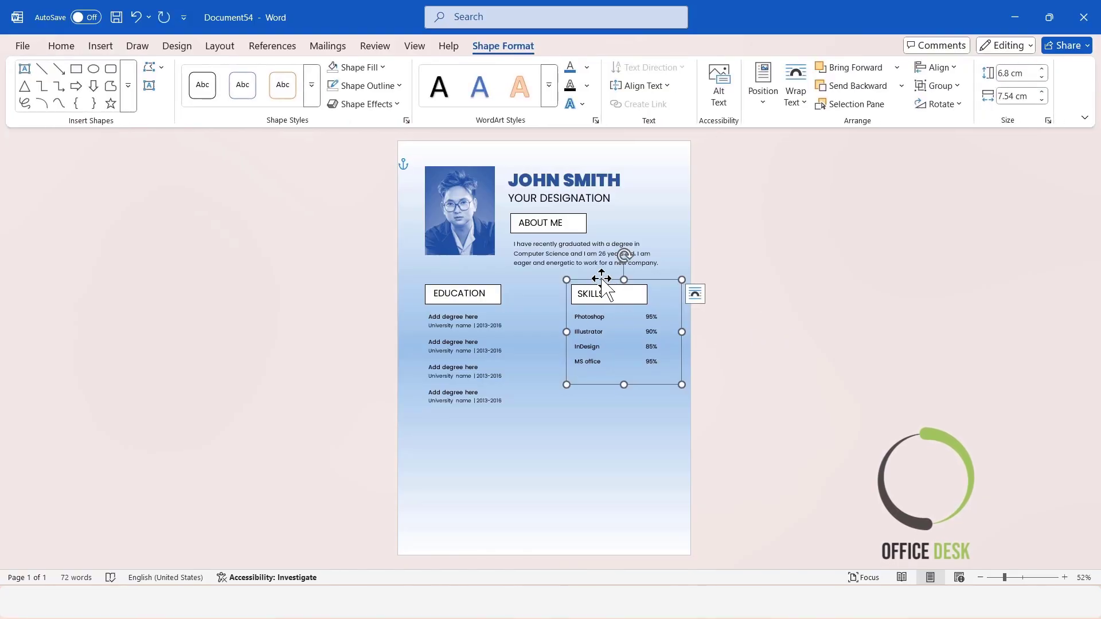
pyautogui.hotkey('ctrl', 'c')
pyautogui.hotkey('ctrl', 'v')
pyautogui.moveTo(607, 287); pyautogui.dragTo(461, 416)
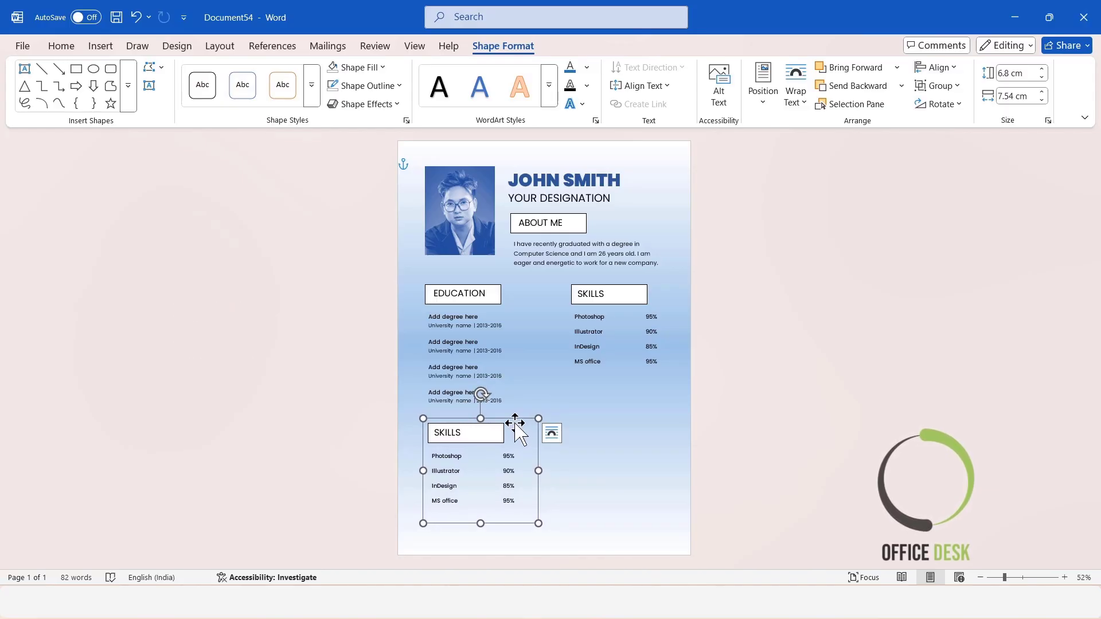
pyautogui.click(515, 430)
pyautogui.click(486, 440)
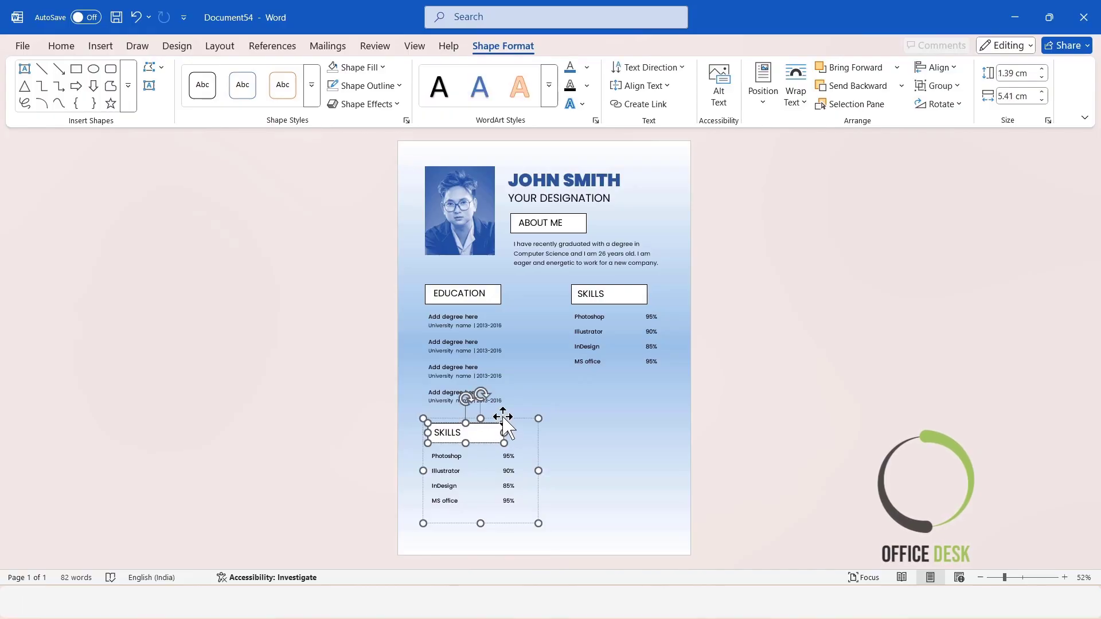
pyautogui.click(856, 422)
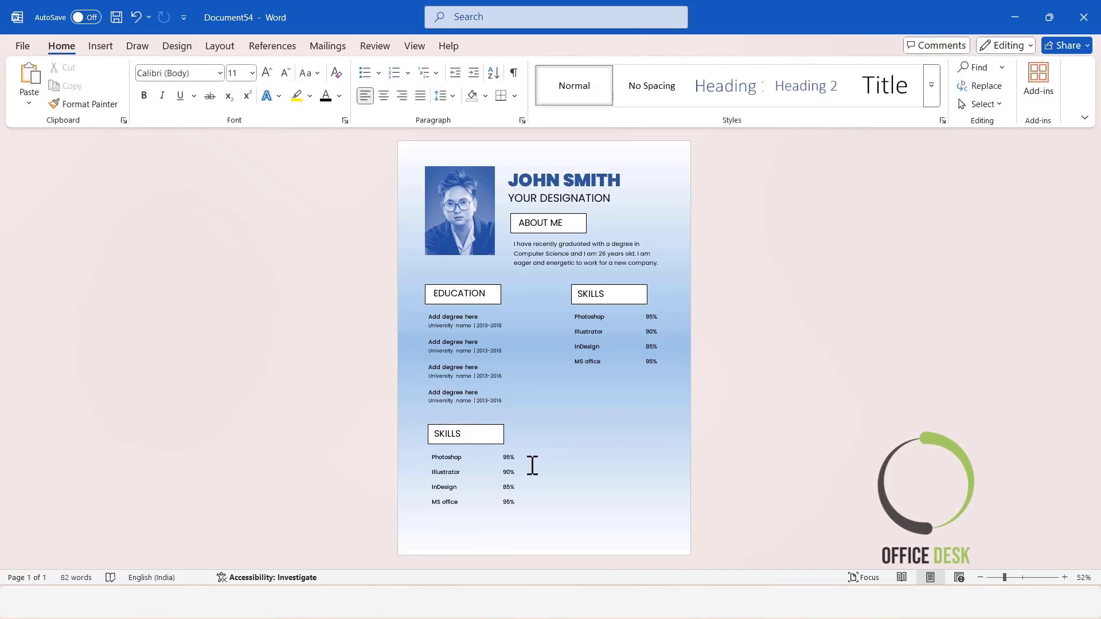
# Step: Change the heading of the duplicated SKILLS group below the education entries to REFERENCES
pyautogui.doubleClick(459, 434)
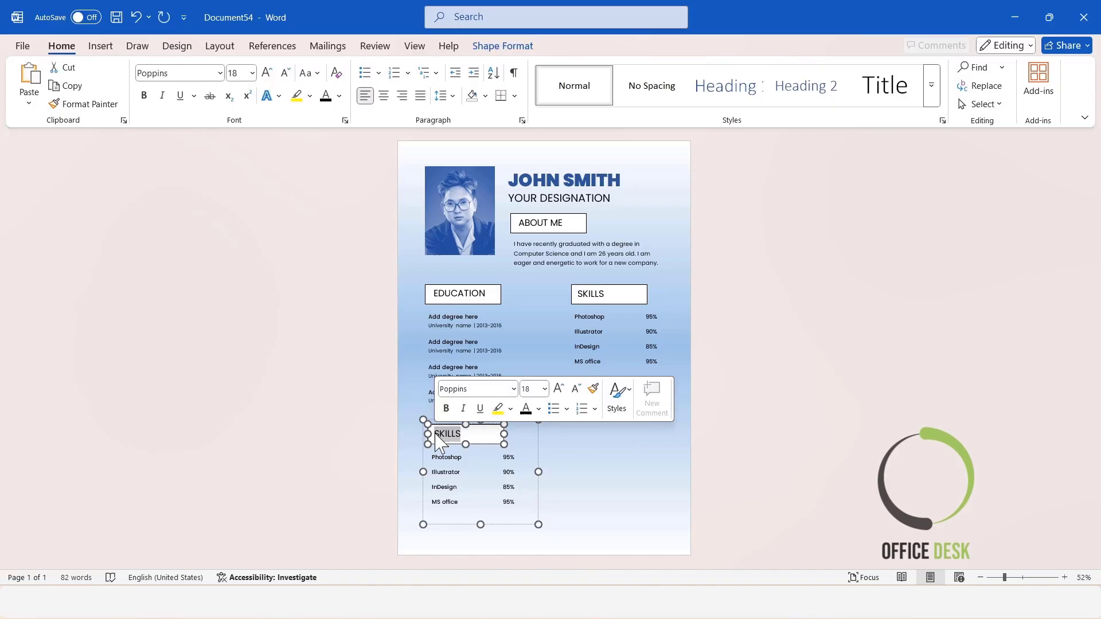
pyautogui.write('REFERENCES')
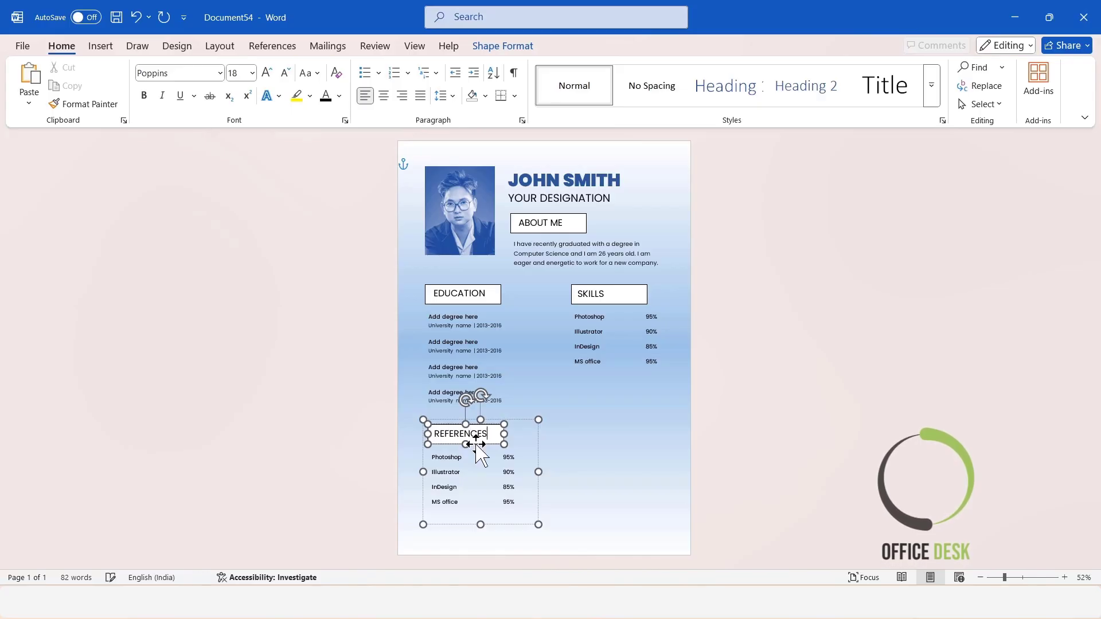
pyautogui.click(915, 395)
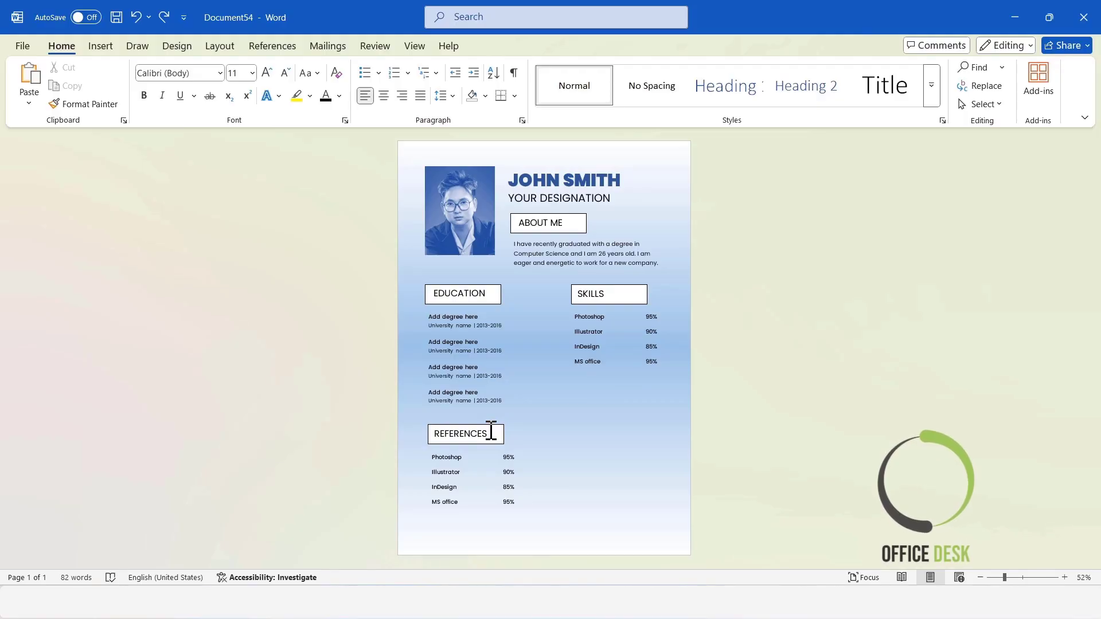
# Step: Copy the two name and post entries from Doc5.docx and paste them over the skills listed below REFERENCES
pyautogui.moveTo(605, 617)
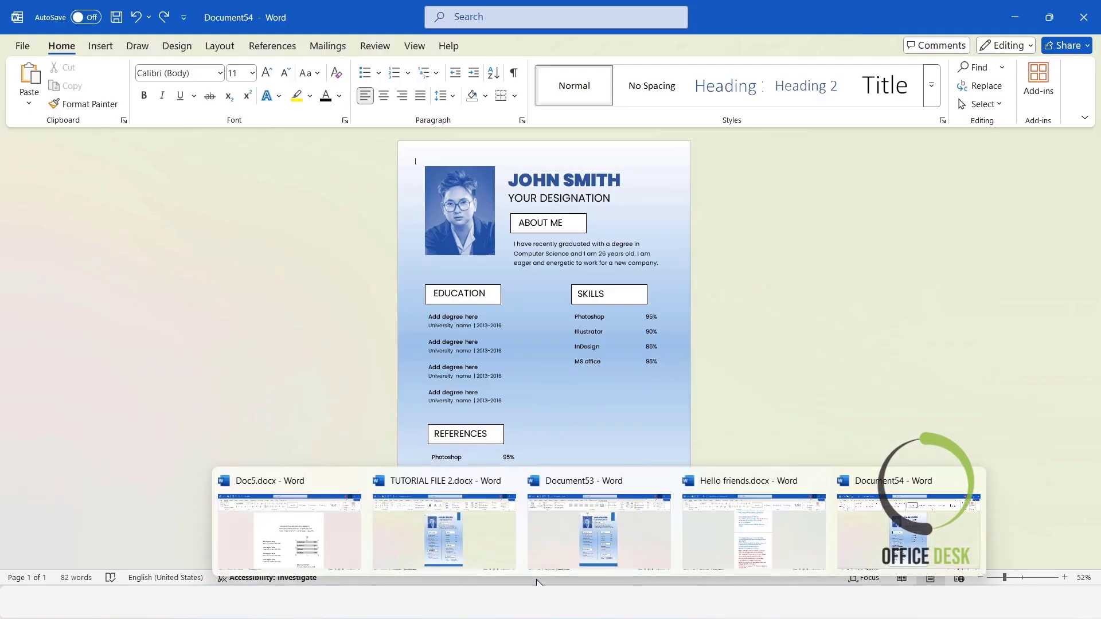
pyautogui.click(313, 547)
pyautogui.scroll(-5, 467, 509)
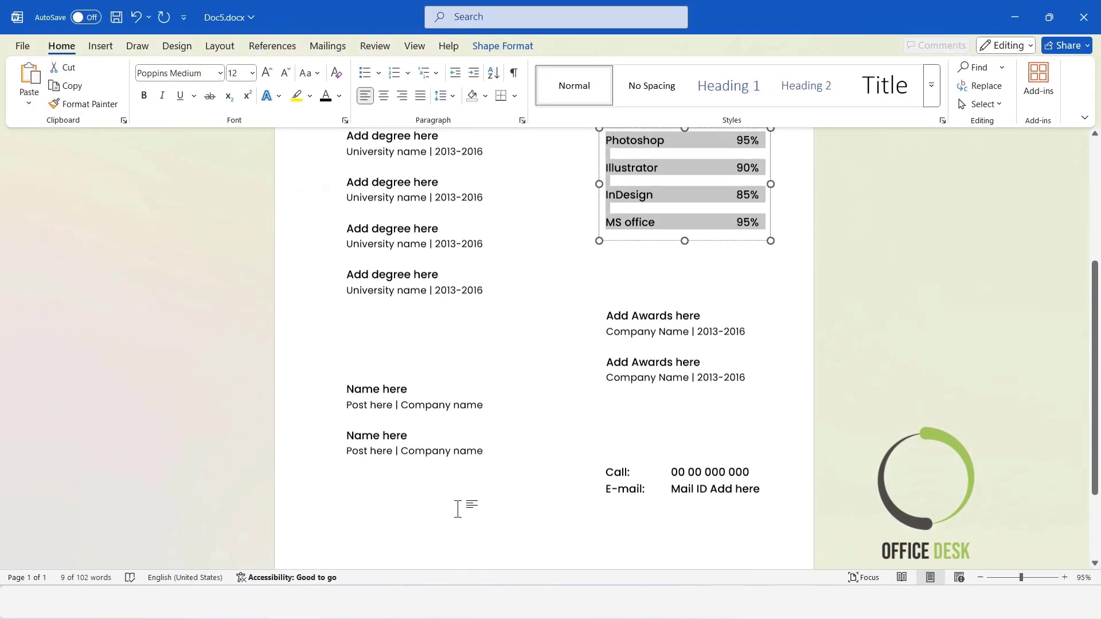
pyautogui.moveTo(499, 449); pyautogui.dragTo(339, 386)
pyautogui.rightClick(370, 403)
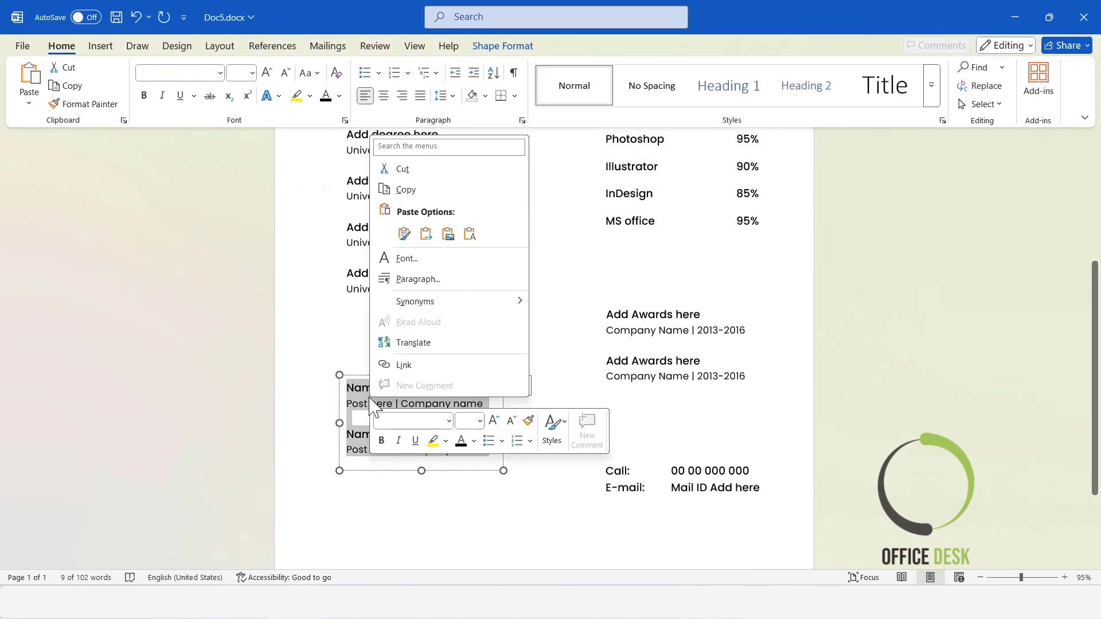
pyautogui.click(410, 190)
pyautogui.click(1013, 17)
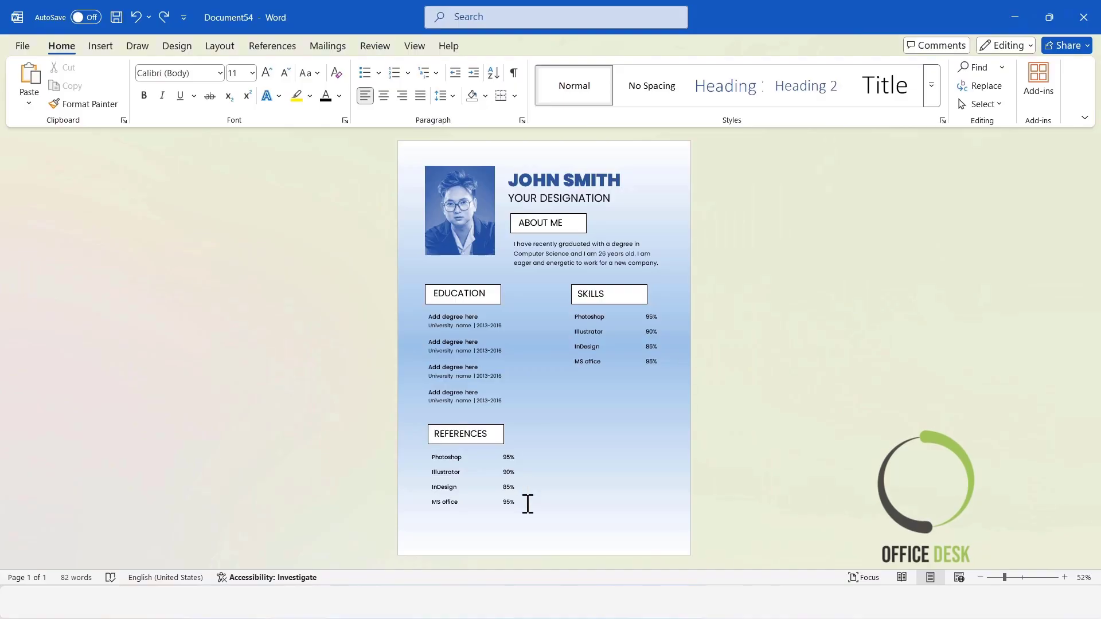
pyautogui.moveTo(527, 504); pyautogui.dragTo(405, 455)
pyautogui.rightClick(439, 459)
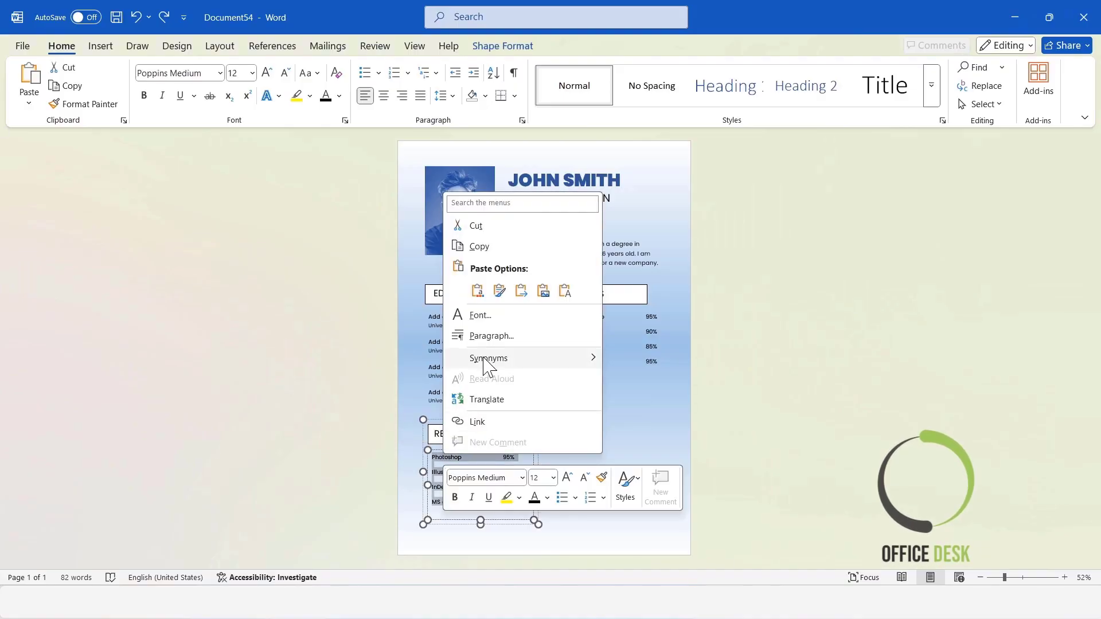
pyautogui.click(478, 291)
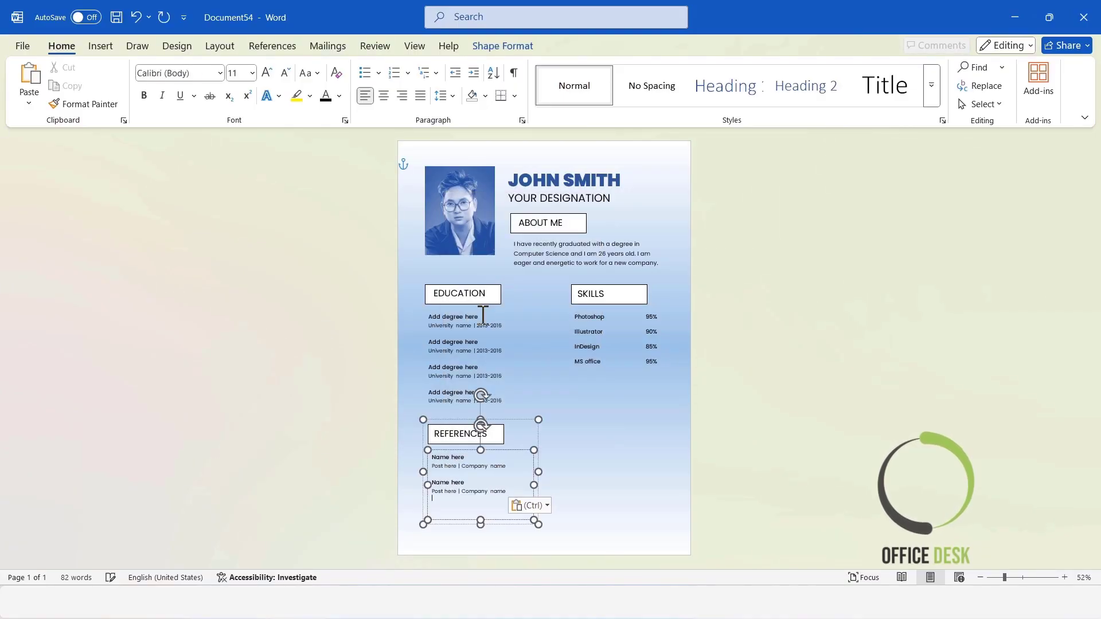
pyautogui.click(482, 434)
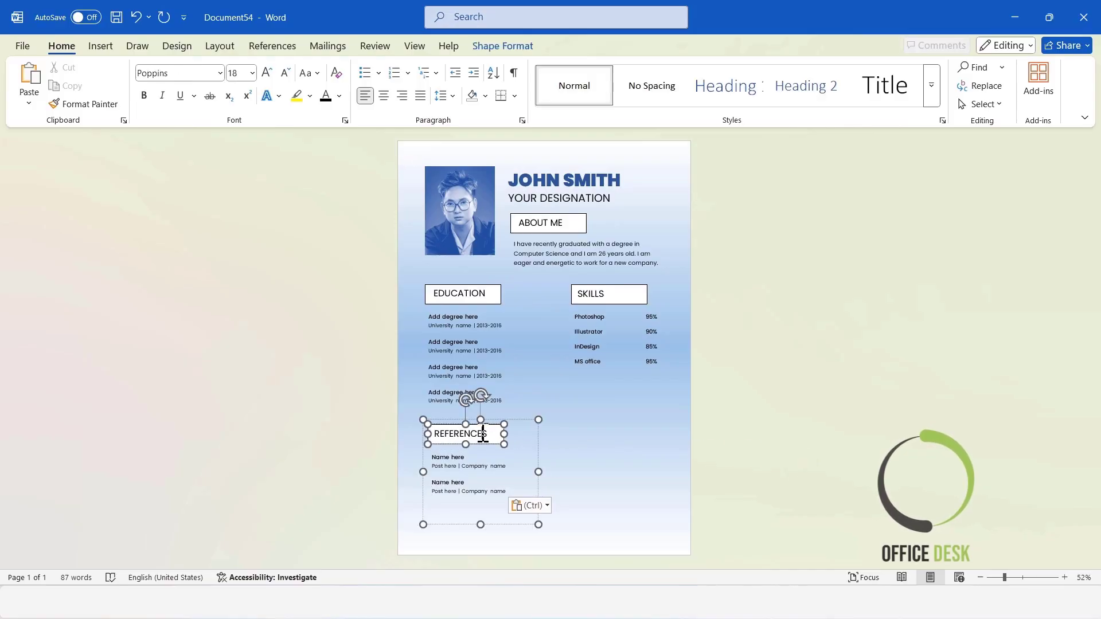
# Step: Duplicate the SKILLS group and place the copy directly below the skills list, lined up with the original
pyautogui.click(843, 435)
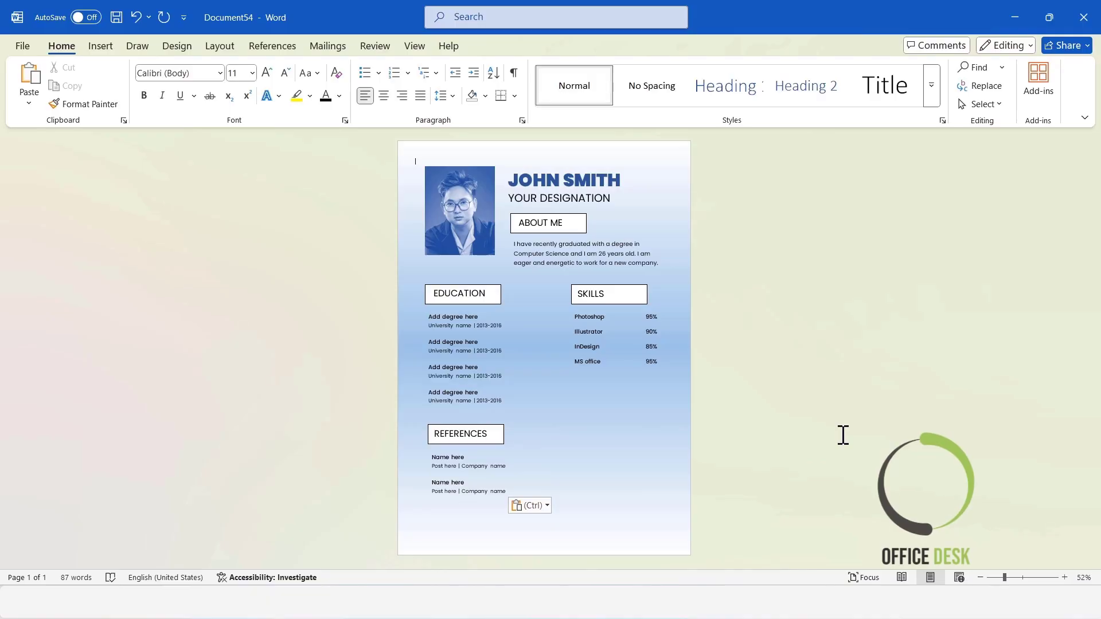
pyautogui.click(486, 434)
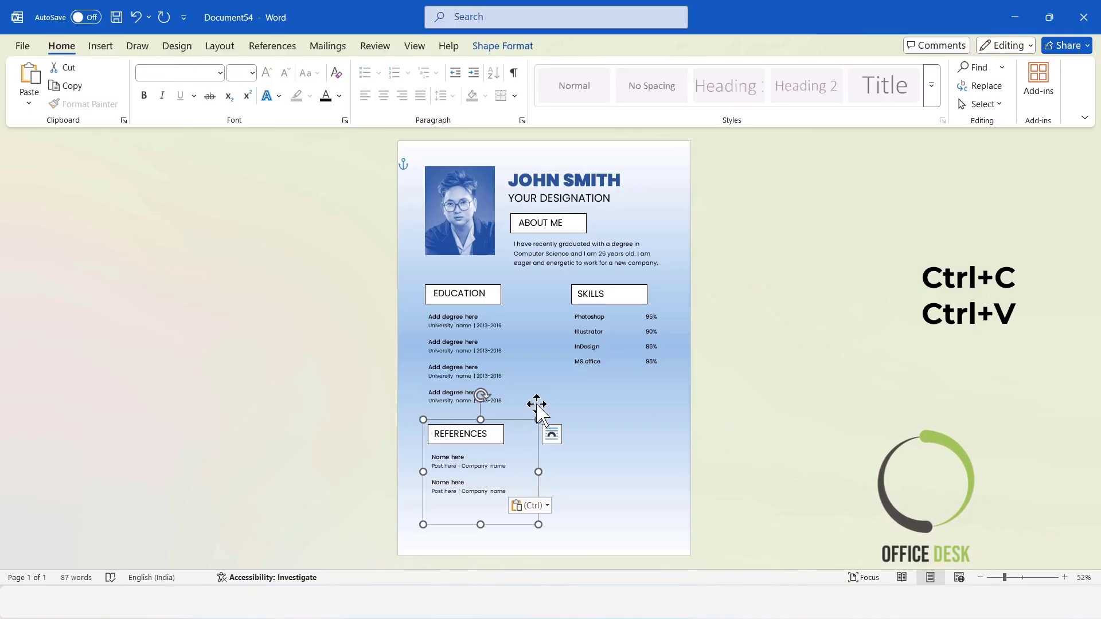
pyautogui.click(639, 293)
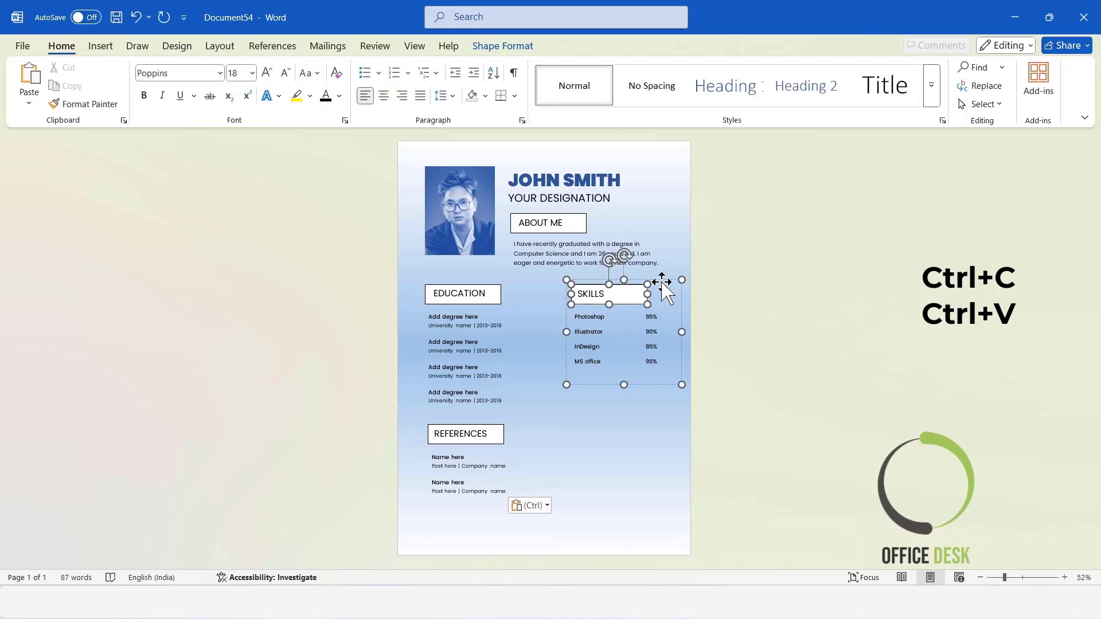
pyautogui.click(661, 283)
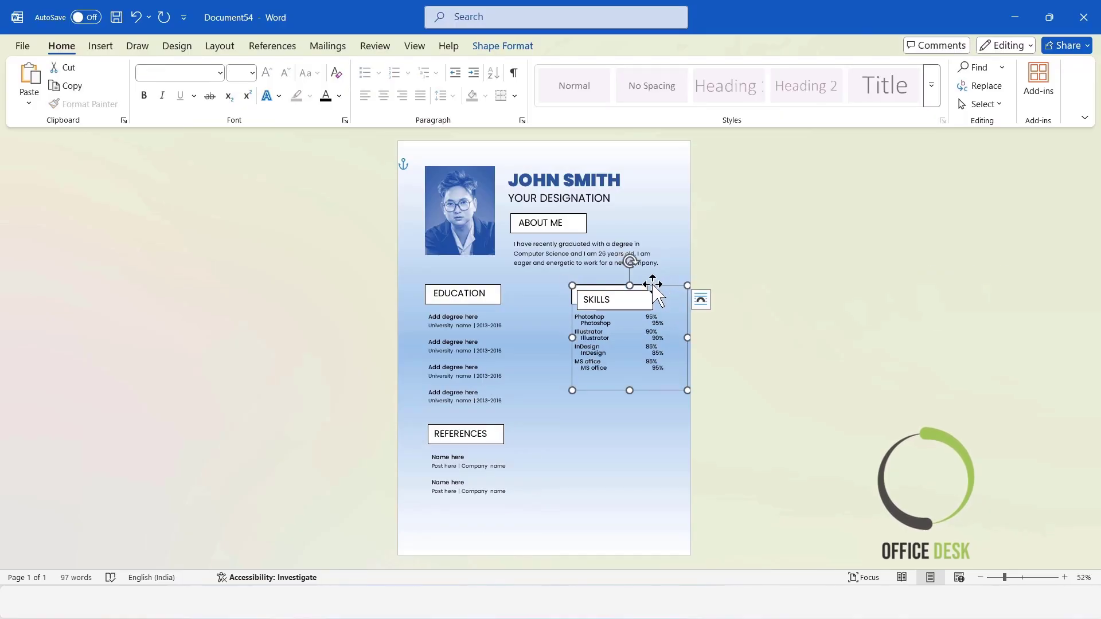
pyautogui.moveTo(657, 281); pyautogui.dragTo(649, 368)
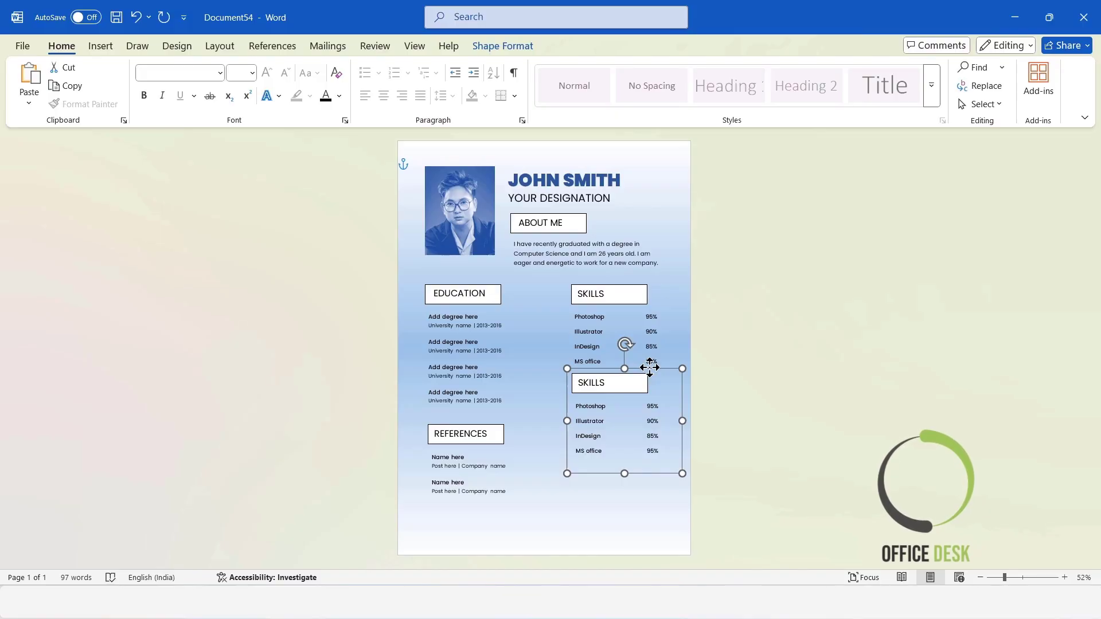
pyautogui.moveTo(650, 368); pyautogui.dragTo(646, 374)
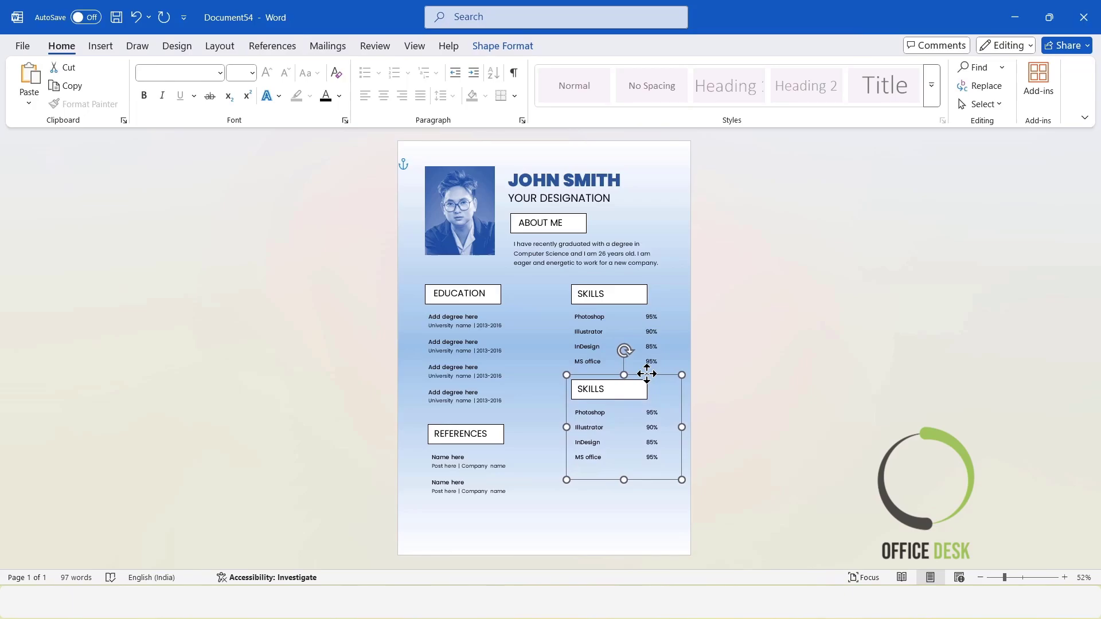
pyautogui.click(835, 491)
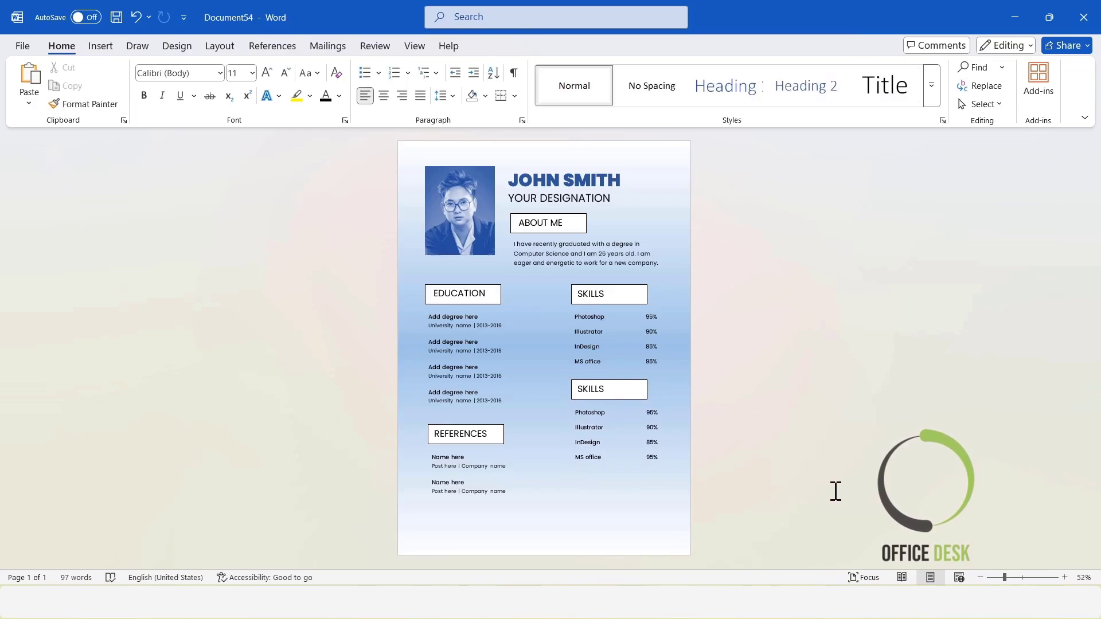
# Step: Change the heading of the duplicated SKILLS group below the skills list to AWARDS
pyautogui.doubleClick(610, 388)
pyautogui.write('AW')
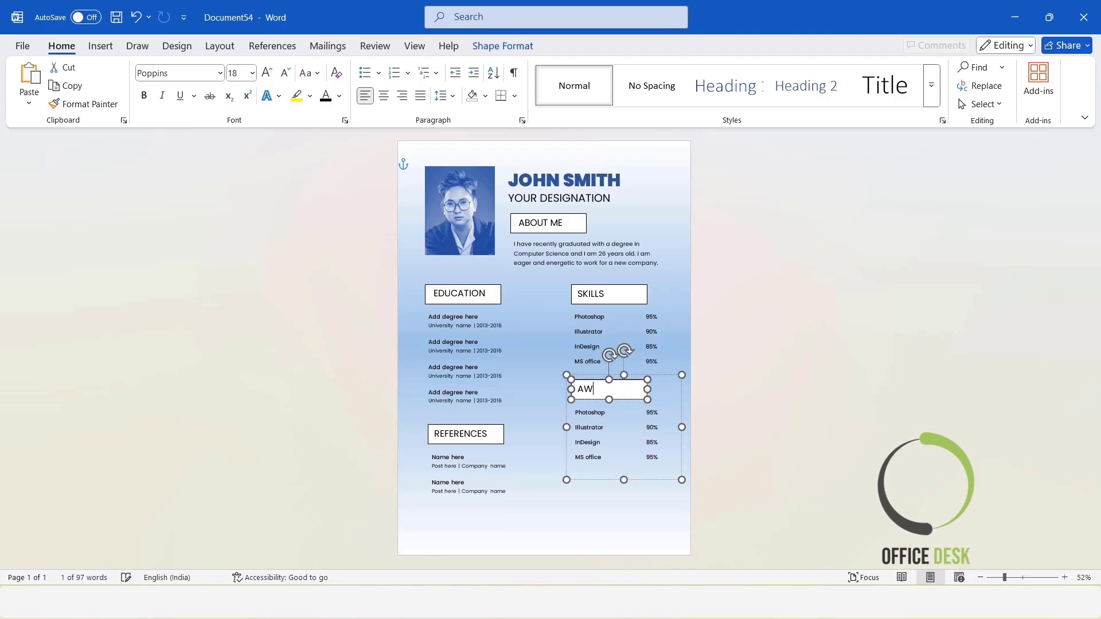
pyautogui.write('ARDS')
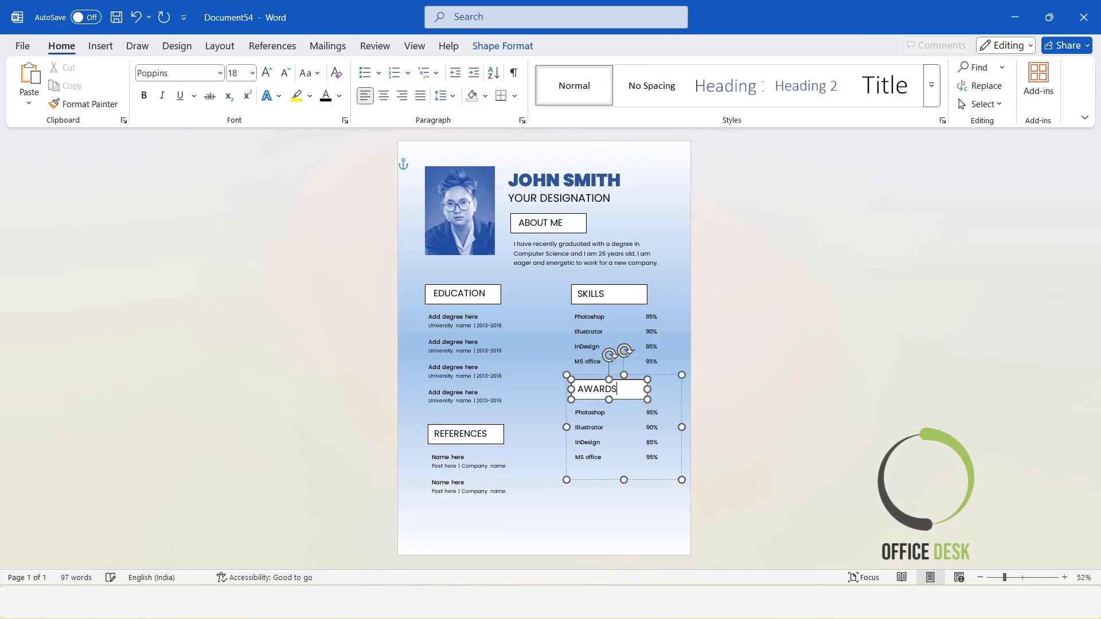
pyautogui.click(708, 413)
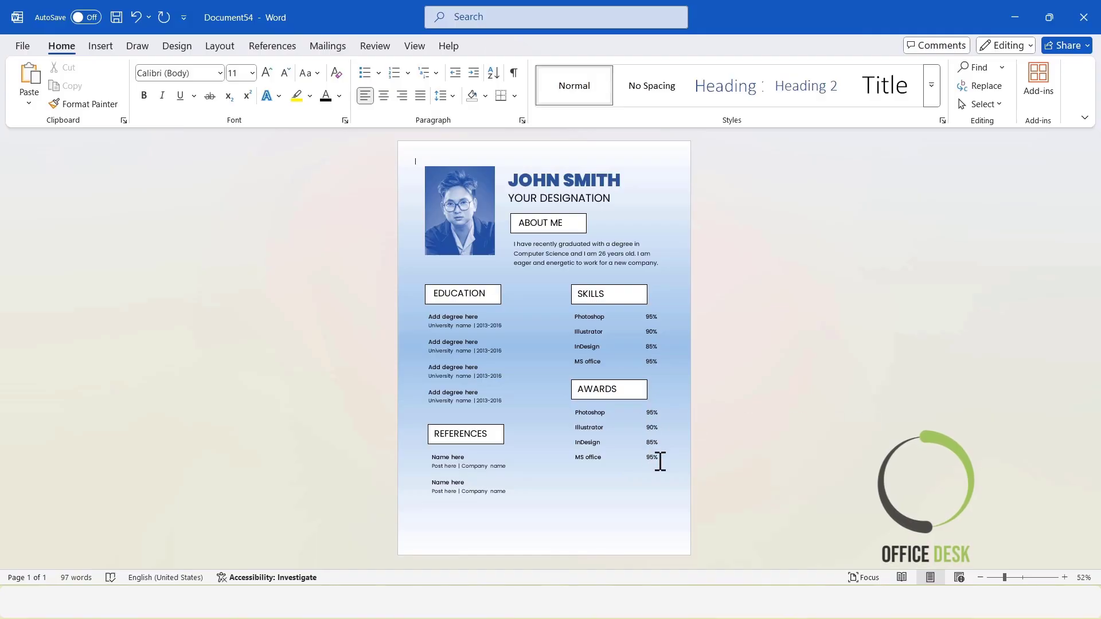
# Step: Copy the two award entries from Doc5.docx and paste them over the skills listed below AWARDS
pyautogui.moveTo(397, 560)
pyautogui.click(287, 534)
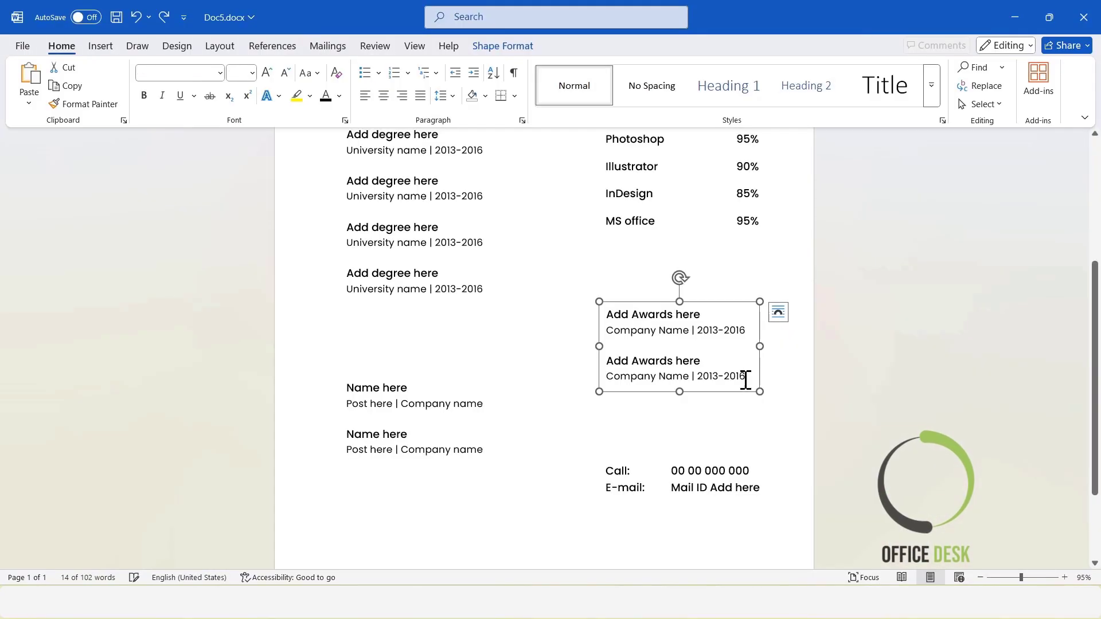
pyautogui.moveTo(746, 378); pyautogui.dragTo(578, 288)
pyautogui.rightClick(624, 328)
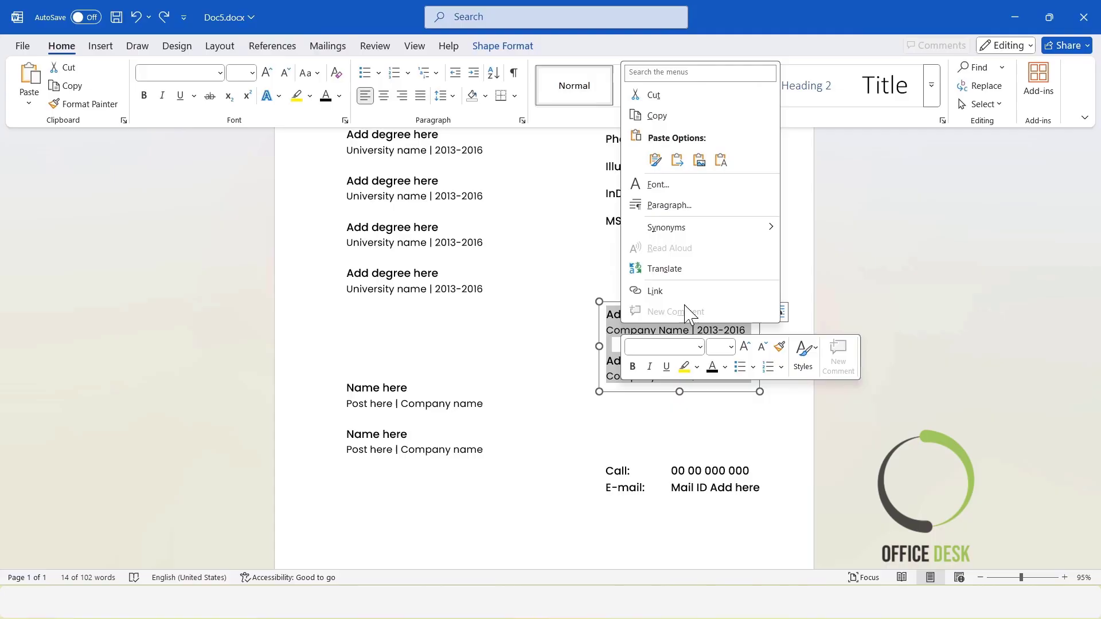
pyautogui.click(676, 116)
pyautogui.click(1014, 17)
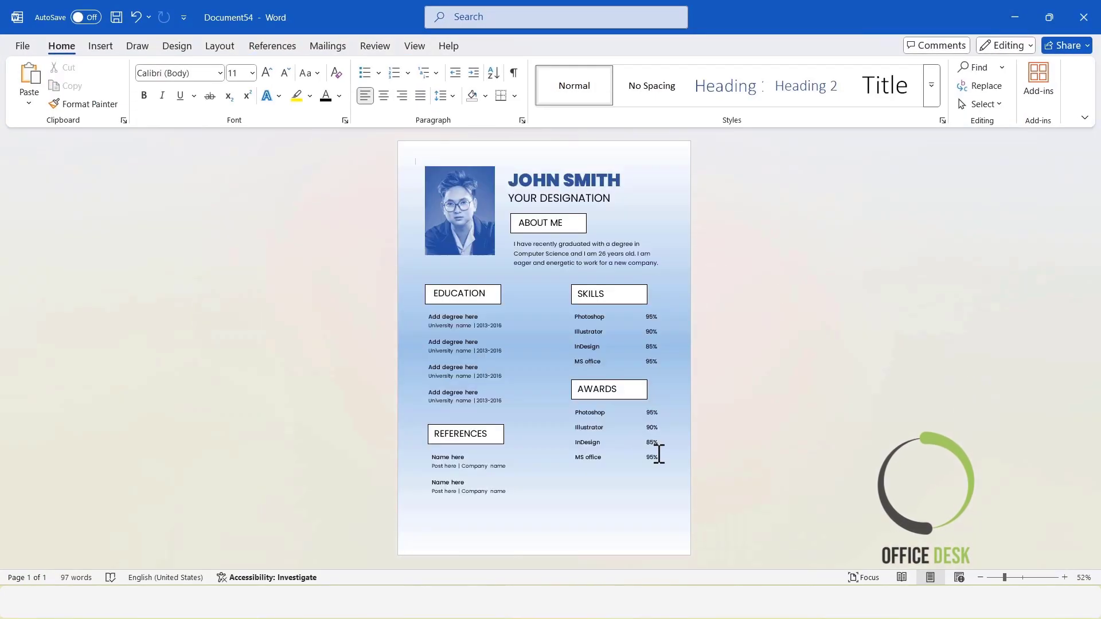
pyautogui.moveTo(659, 458); pyautogui.dragTo(574, 410)
pyautogui.rightClick(586, 414)
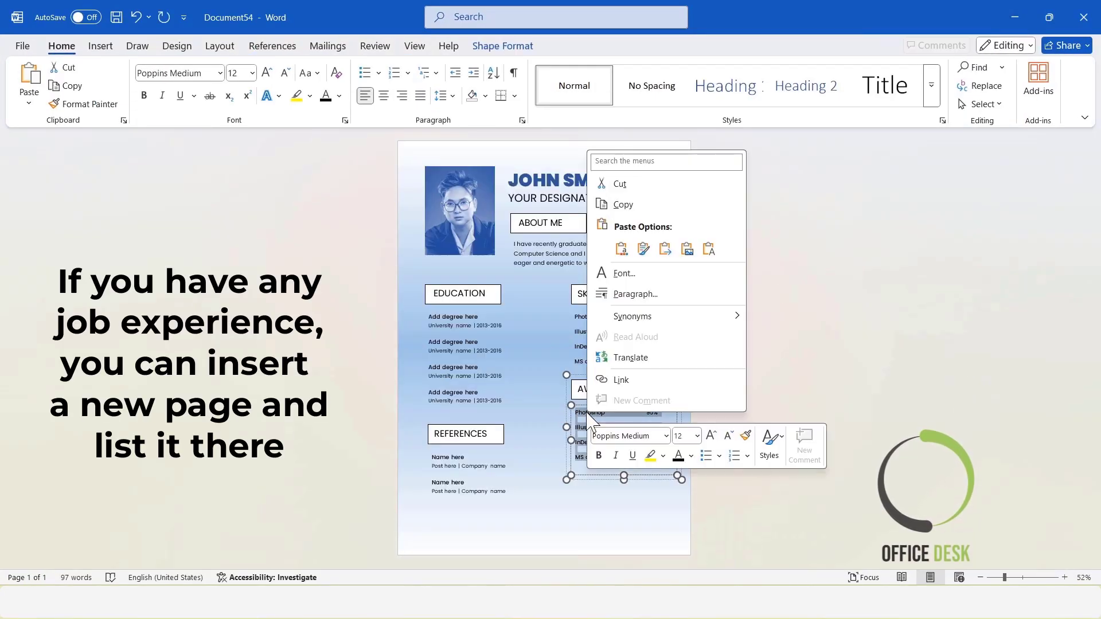
pyautogui.click(621, 250)
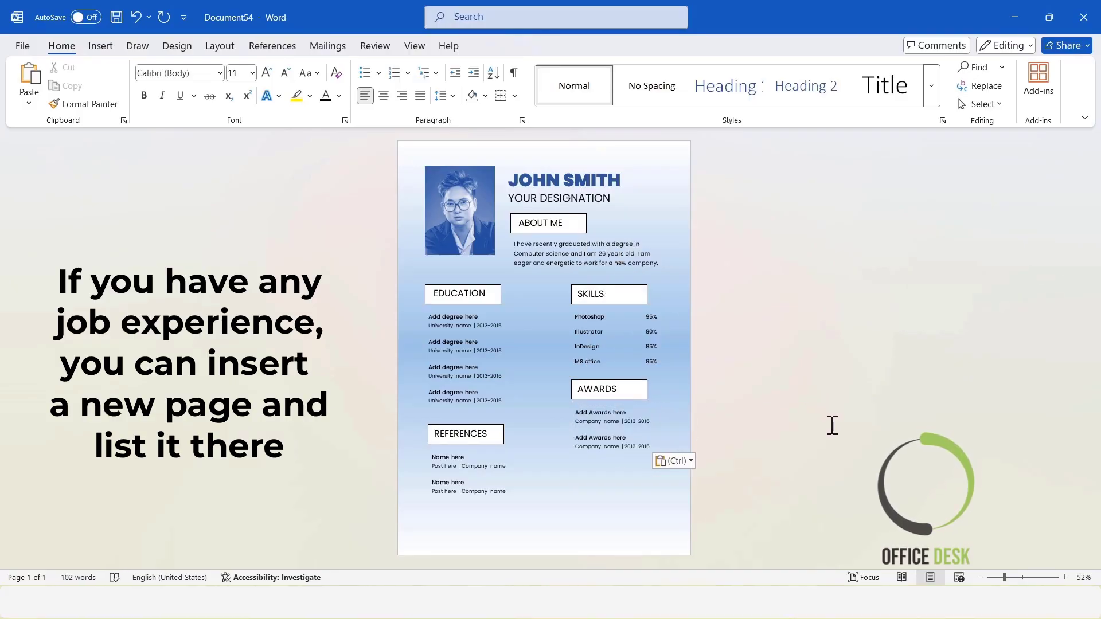
# Step: Duplicate the AWARDS group and place the copy below the award entries
pyautogui.click(610, 379)
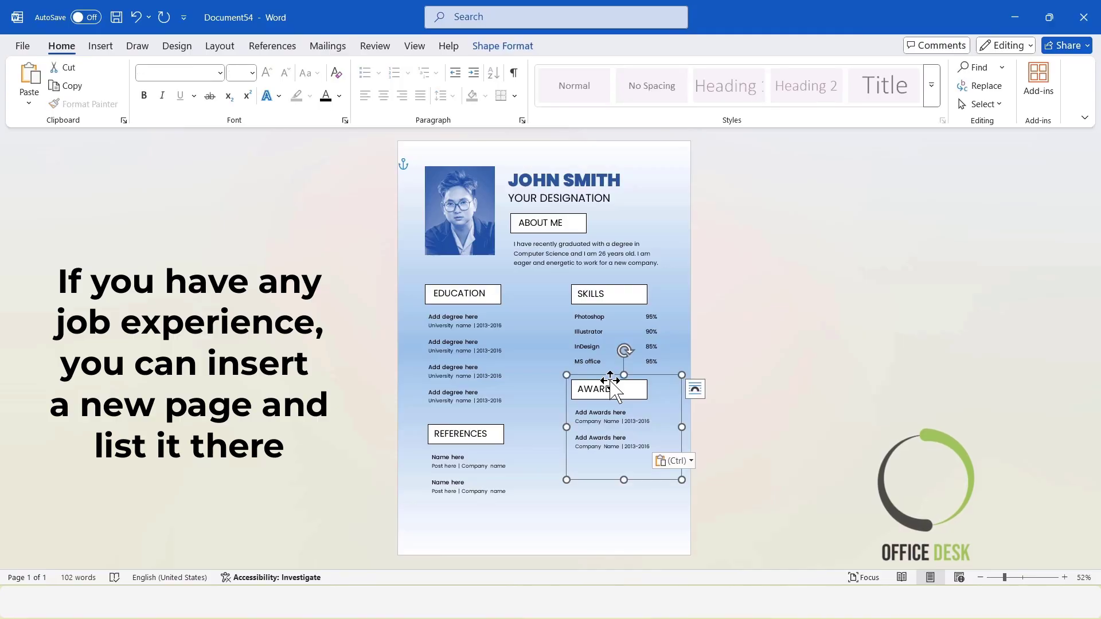
pyautogui.click(837, 408)
pyautogui.moveTo(629, 384); pyautogui.dragTo(634, 469)
pyautogui.press('Right')
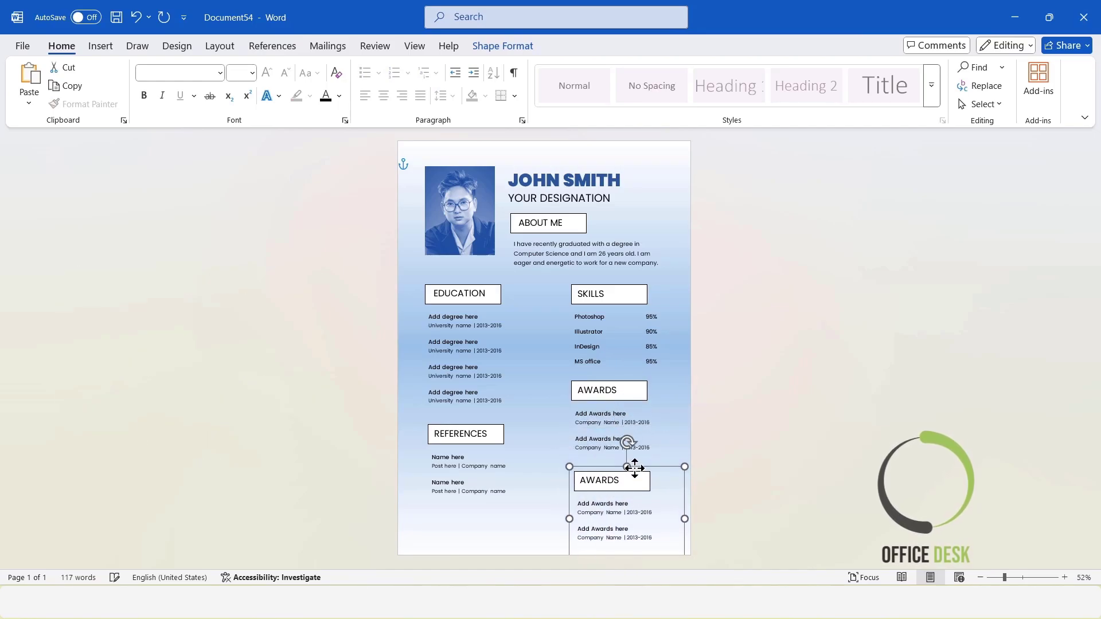
# Step: Change the heading of the duplicated AWARDS group at the foot of the page to CONTACT
pyautogui.click(603, 480)
pyautogui.doubleClick(602, 480)
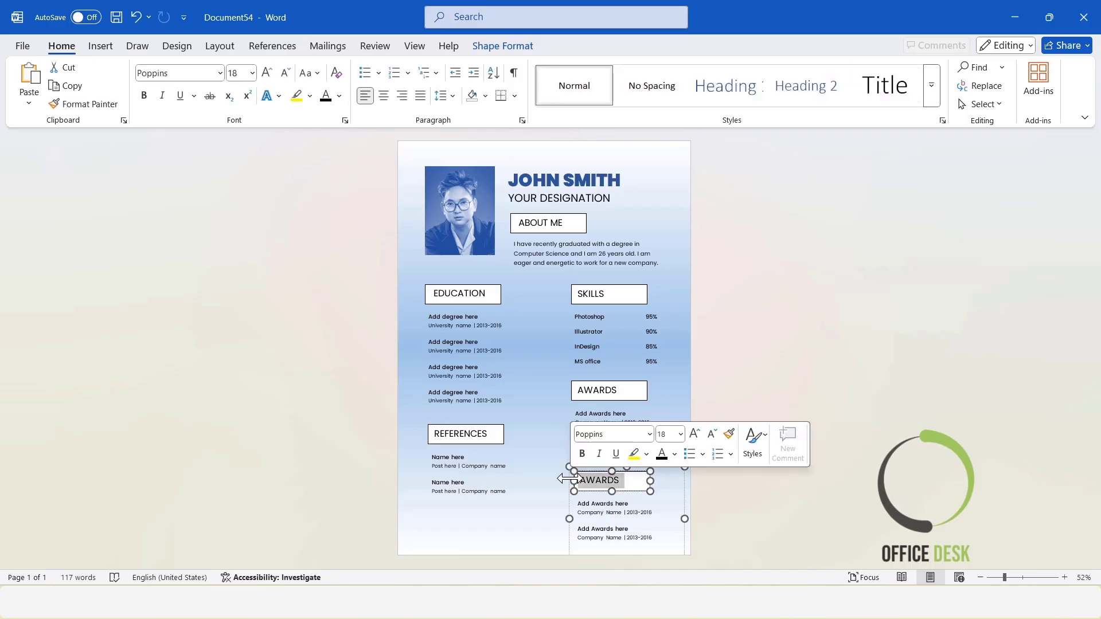
pyautogui.press('BackSpace')
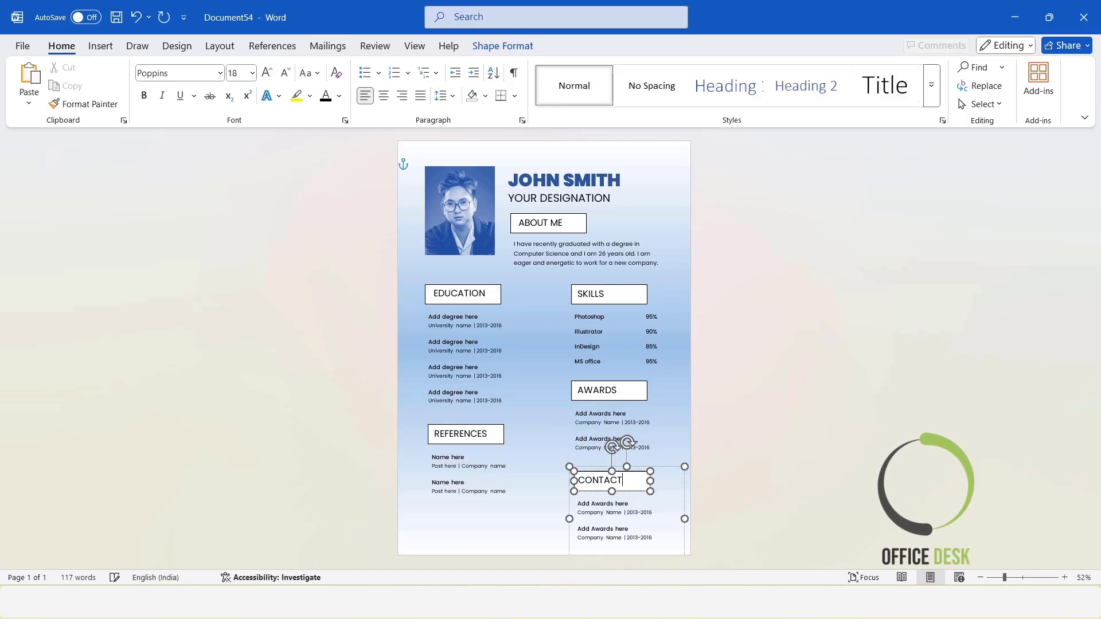
# Step: Copy the Call and E-mail lines from Doc5.docx and paste them over the award entries below CONTACT
pyautogui.moveTo(611, 617)
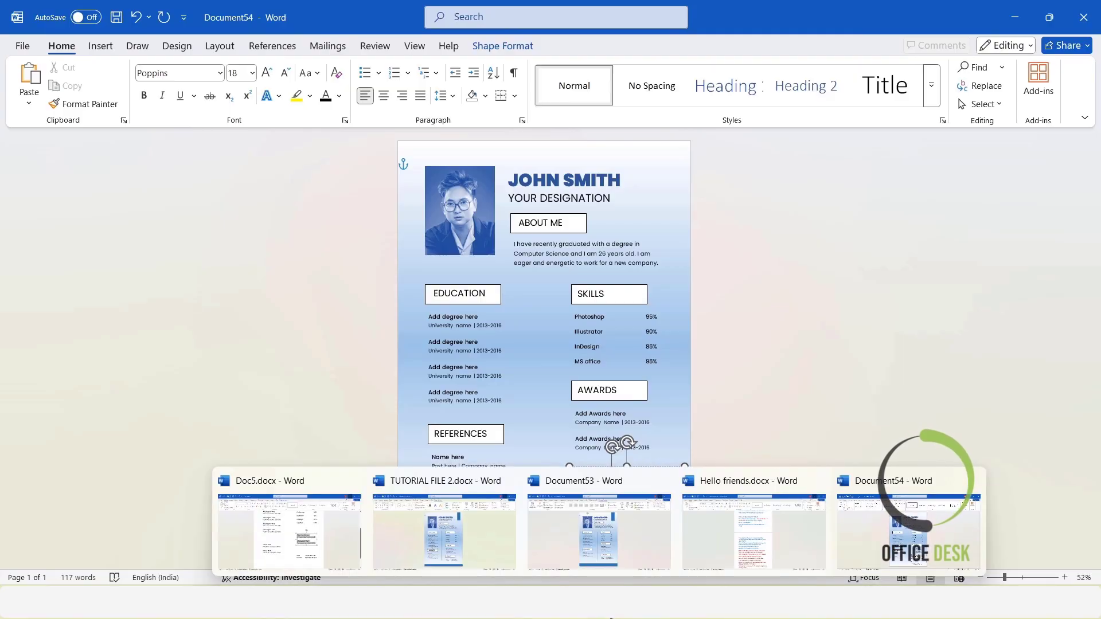
pyautogui.click(290, 535)
pyautogui.click(768, 479)
pyautogui.moveTo(768, 490); pyautogui.dragTo(590, 462)
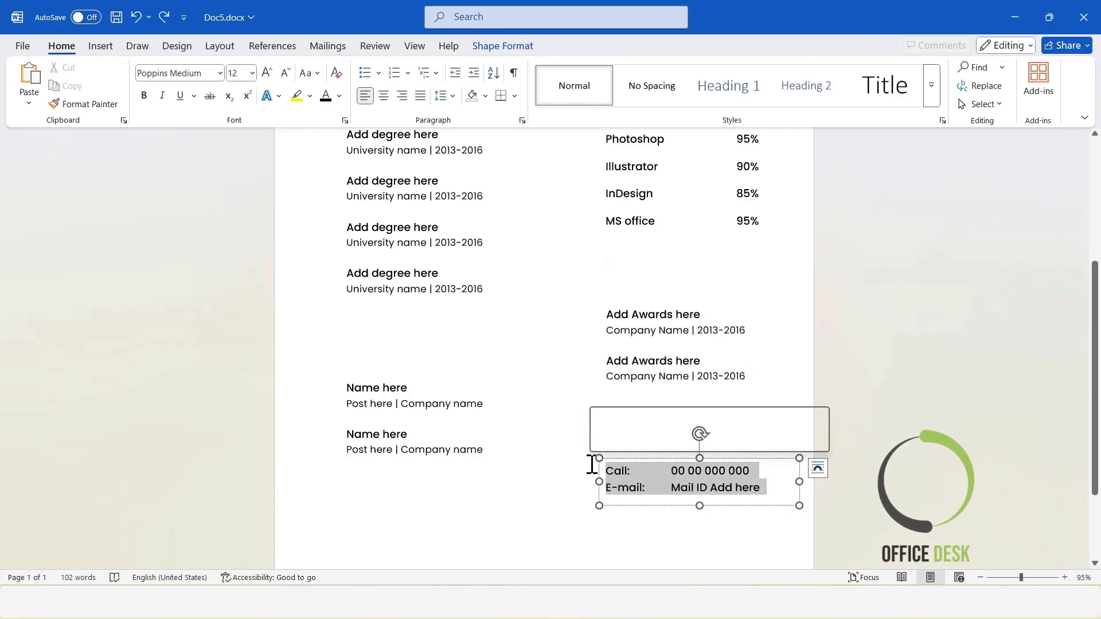
pyautogui.rightClick(602, 474)
pyautogui.click(685, 262)
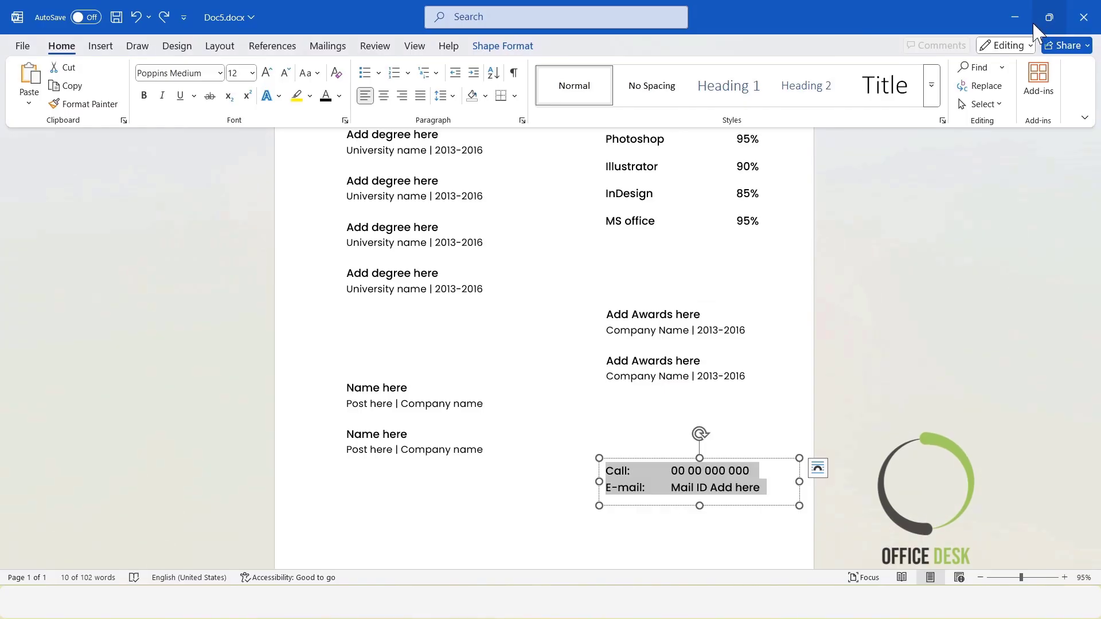
pyautogui.click(1014, 17)
pyautogui.click(659, 531)
pyautogui.moveTo(647, 538); pyautogui.dragTo(578, 504)
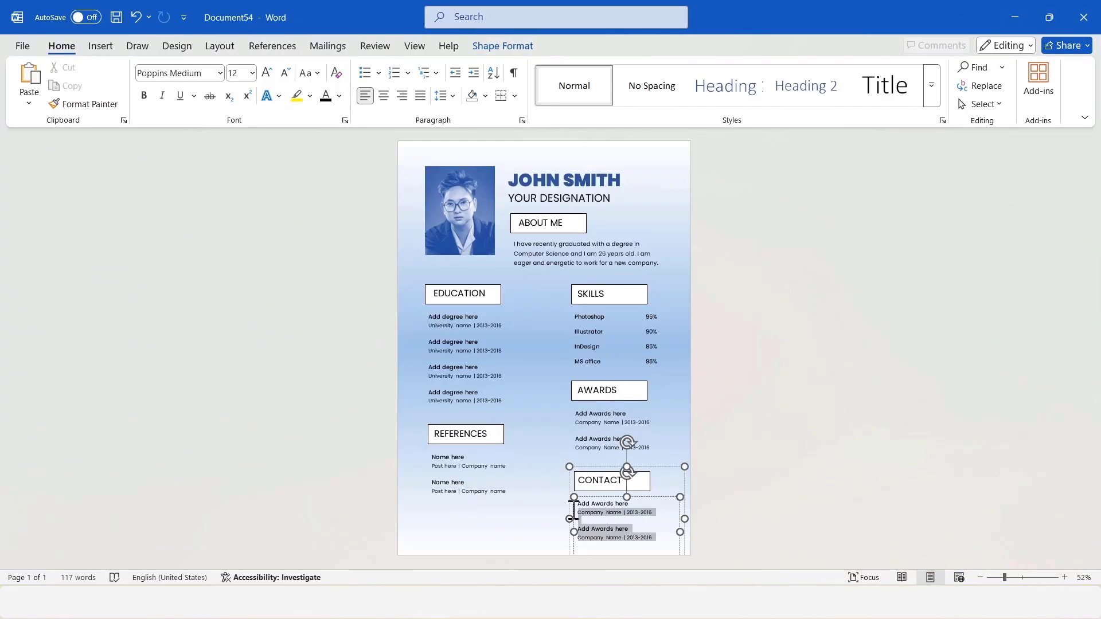
pyautogui.rightClick(592, 508)
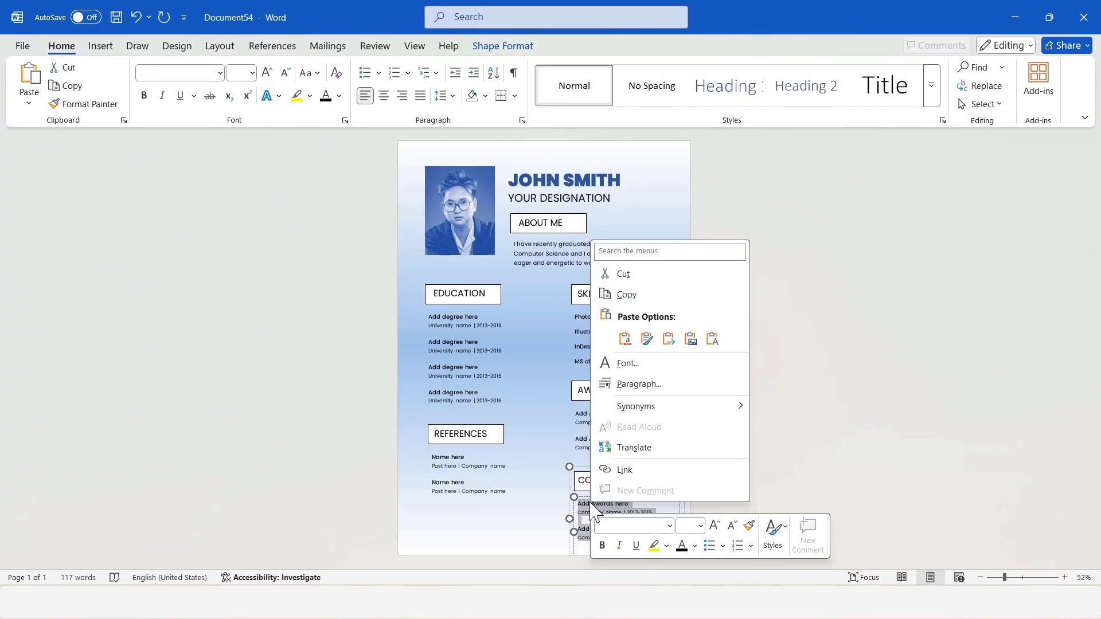
pyautogui.click(624, 339)
pyautogui.click(840, 459)
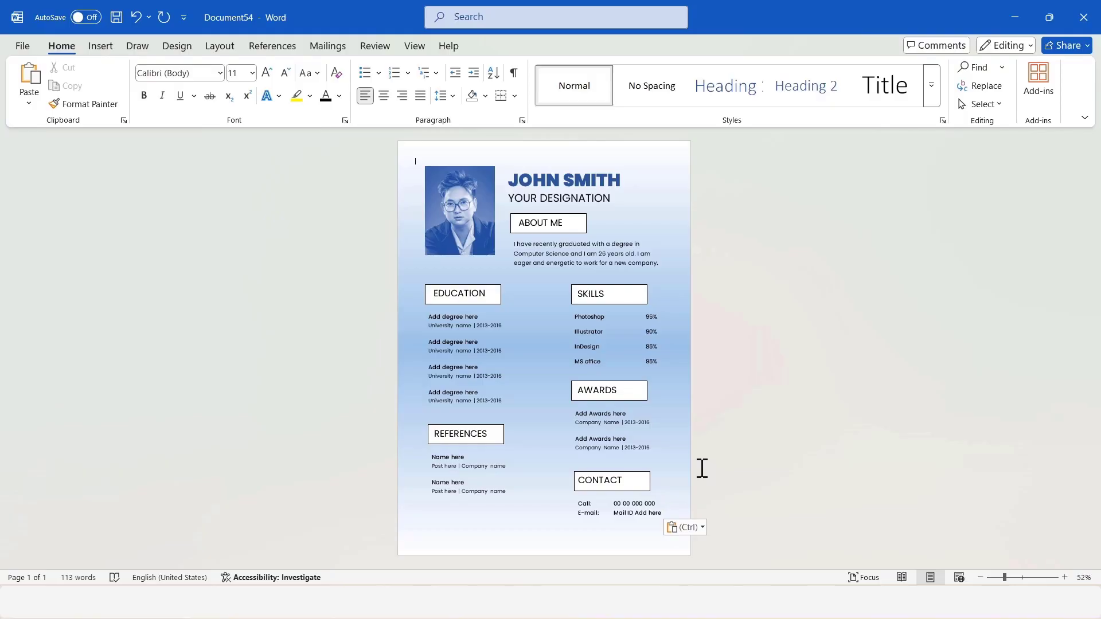
# Step: Align the SKILLS, AWARDS and CONTACT groups with one another along their left edges
pyautogui.click(633, 482)
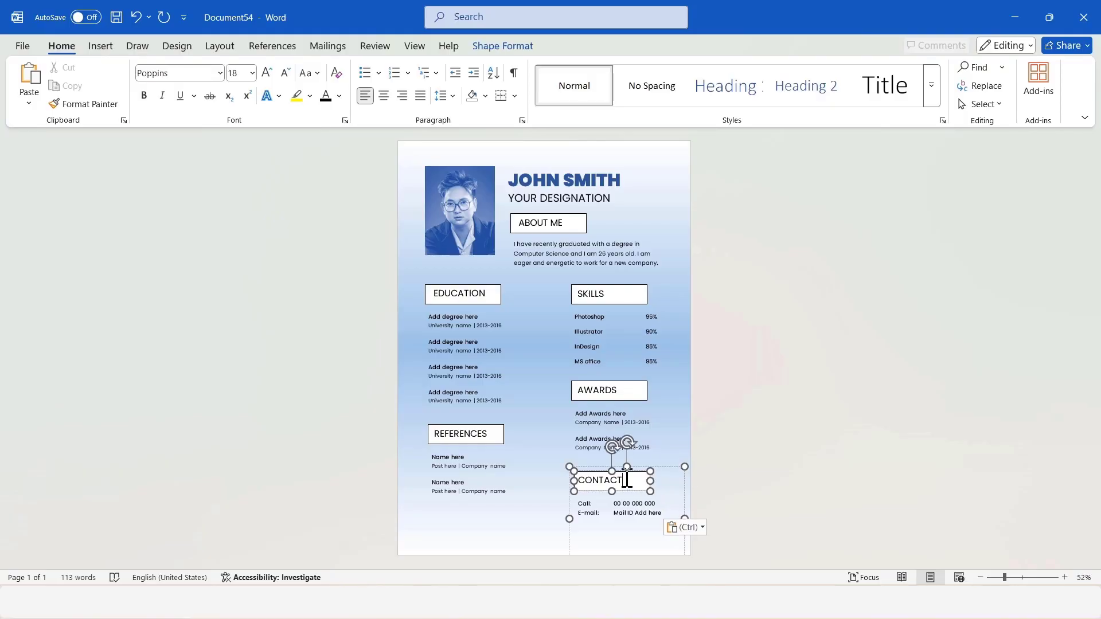
pyautogui.keyDown('ctrl'); pyautogui.click(625, 389); pyautogui.keyUp('ctrl')
pyautogui.keyDown('ctrl'); pyautogui.click(591, 314); pyautogui.keyUp('ctrl')
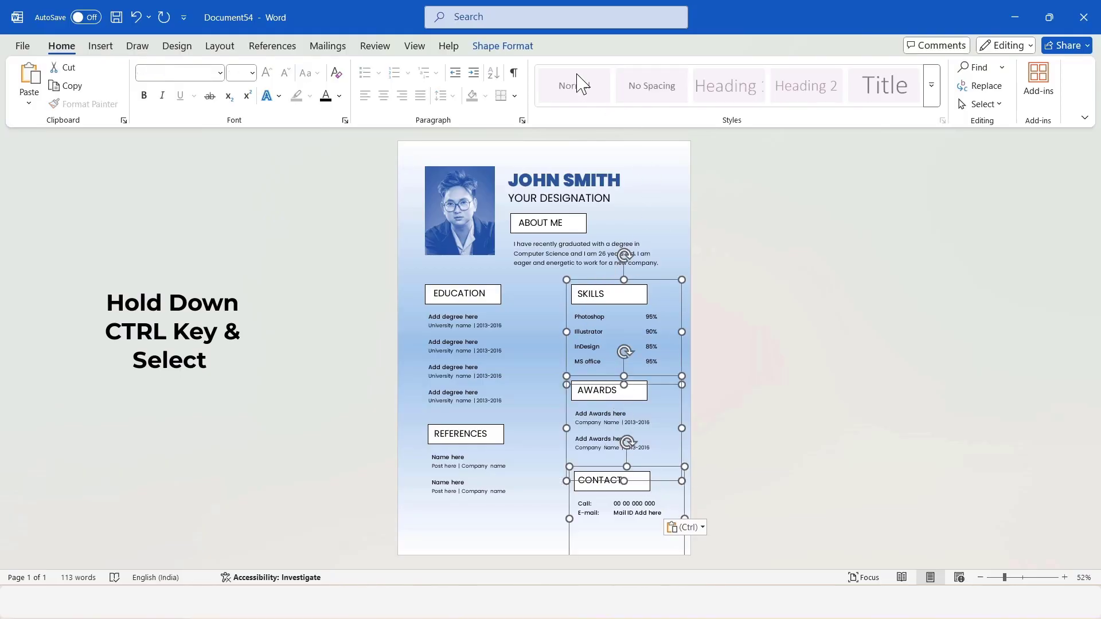
pyautogui.click(502, 46)
pyautogui.click(933, 67)
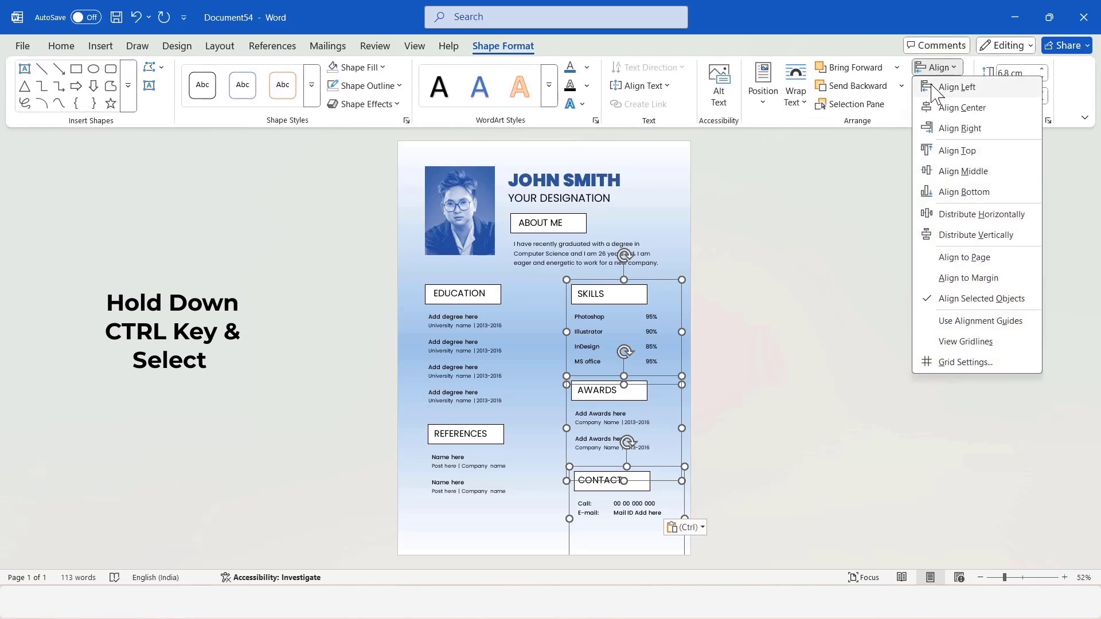
pyautogui.click(935, 81)
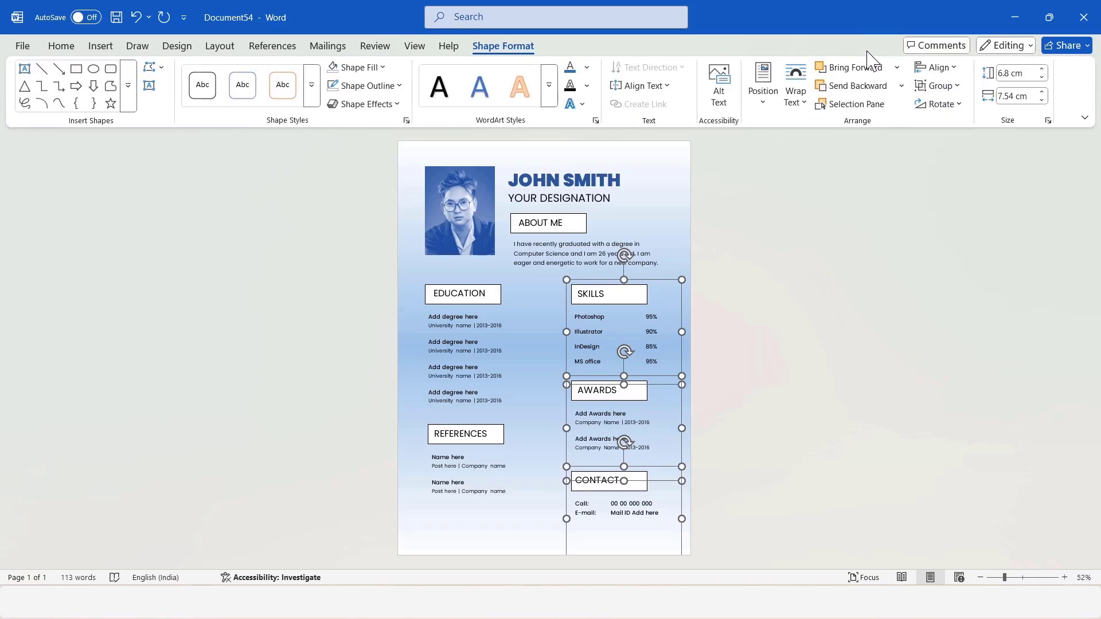
# Step: Distribute the SKILLS, AWARDS and CONTACT groups vertically
pyautogui.click(933, 68)
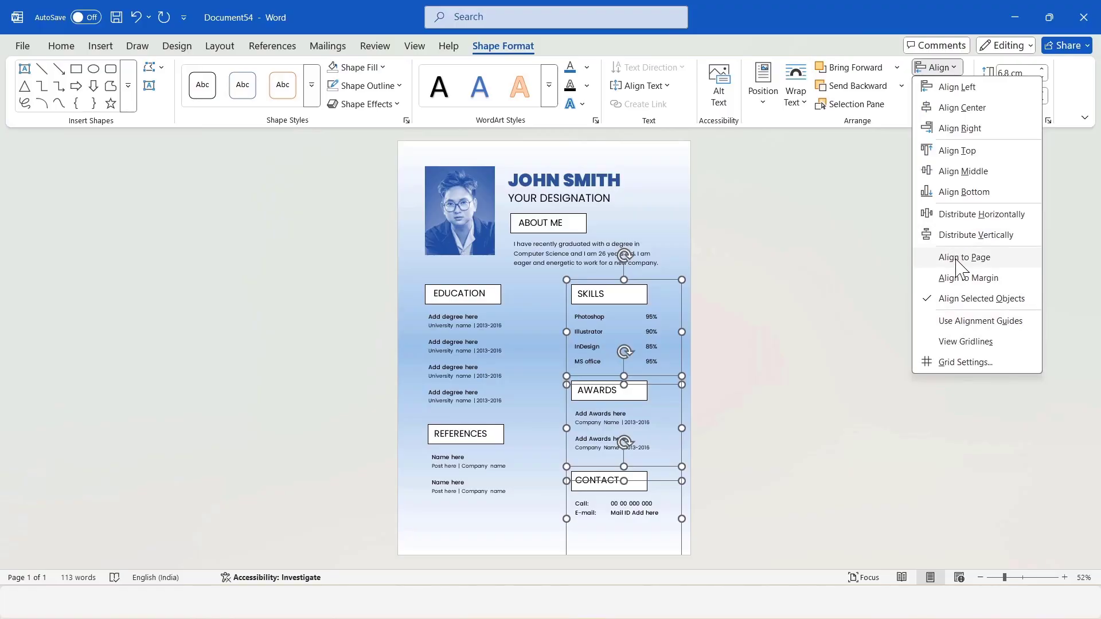
pyautogui.click(944, 239)
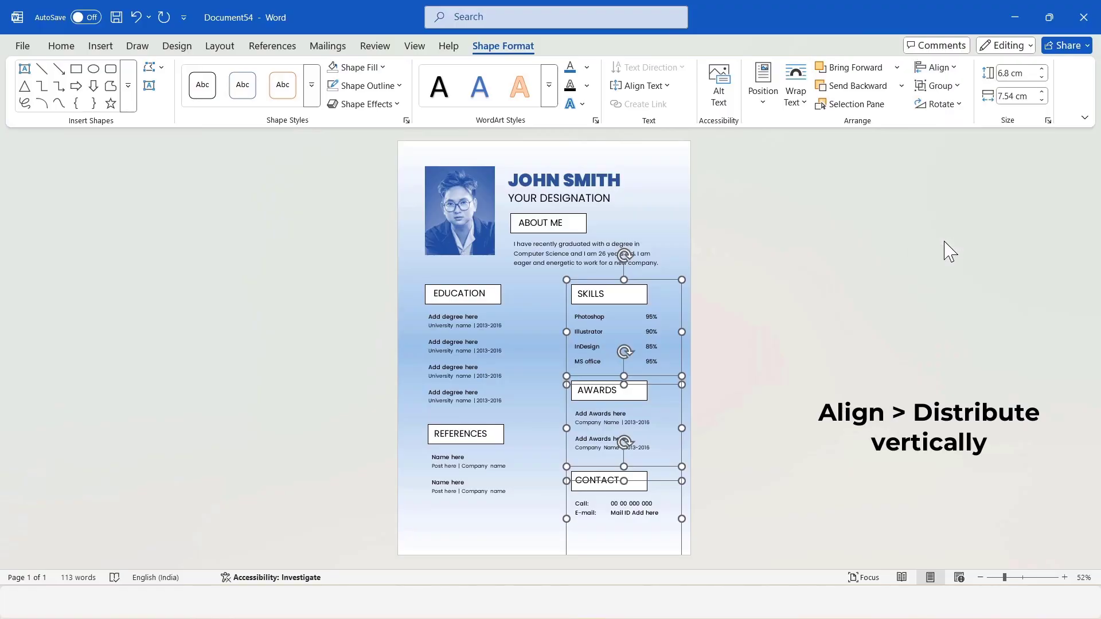
pyautogui.click(849, 252)
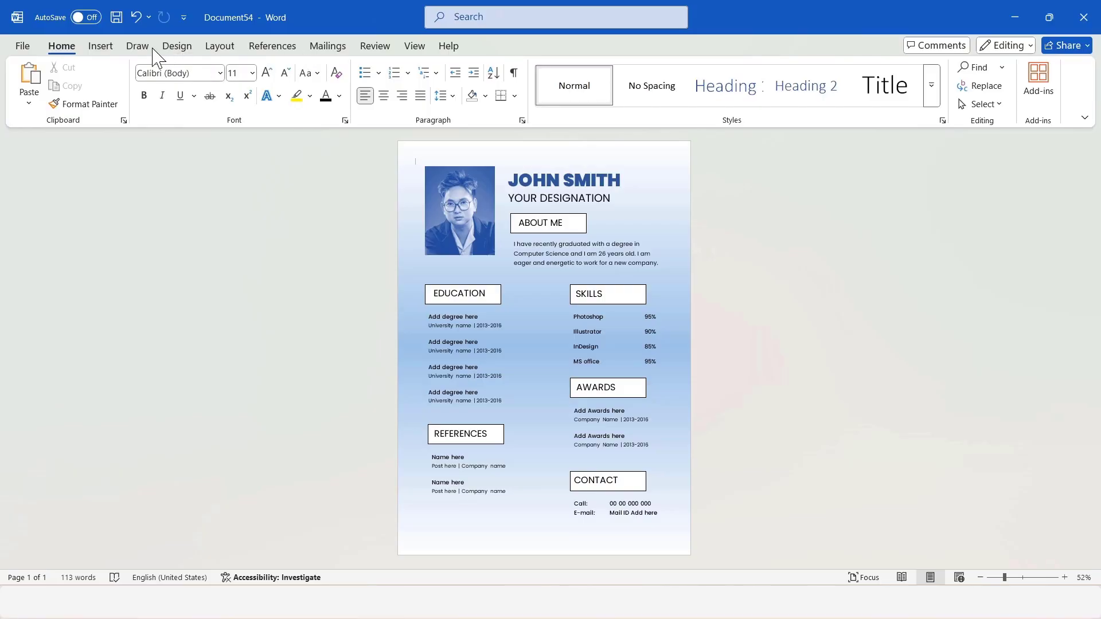
# Step: Draw a straight vertical line about 17.37 cm long between the two columns, from below ABOUT ME to beside the CONTACT section
pyautogui.click(102, 42)
pyautogui.click(188, 86)
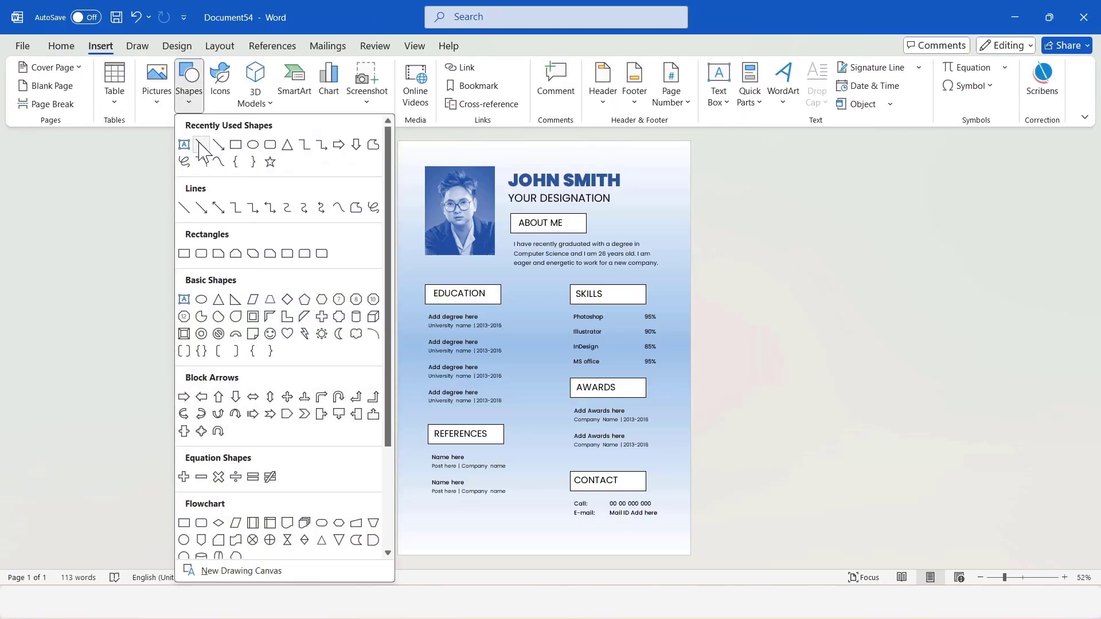
pyautogui.click(203, 149)
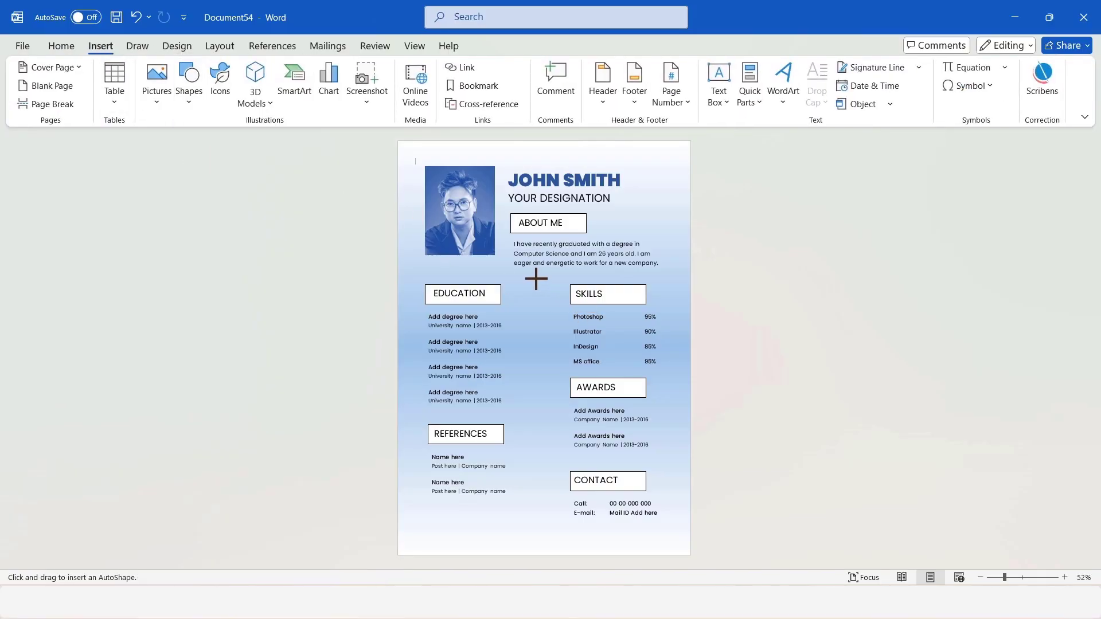
pyautogui.moveTo(537, 277); pyautogui.dragTo(539, 505)
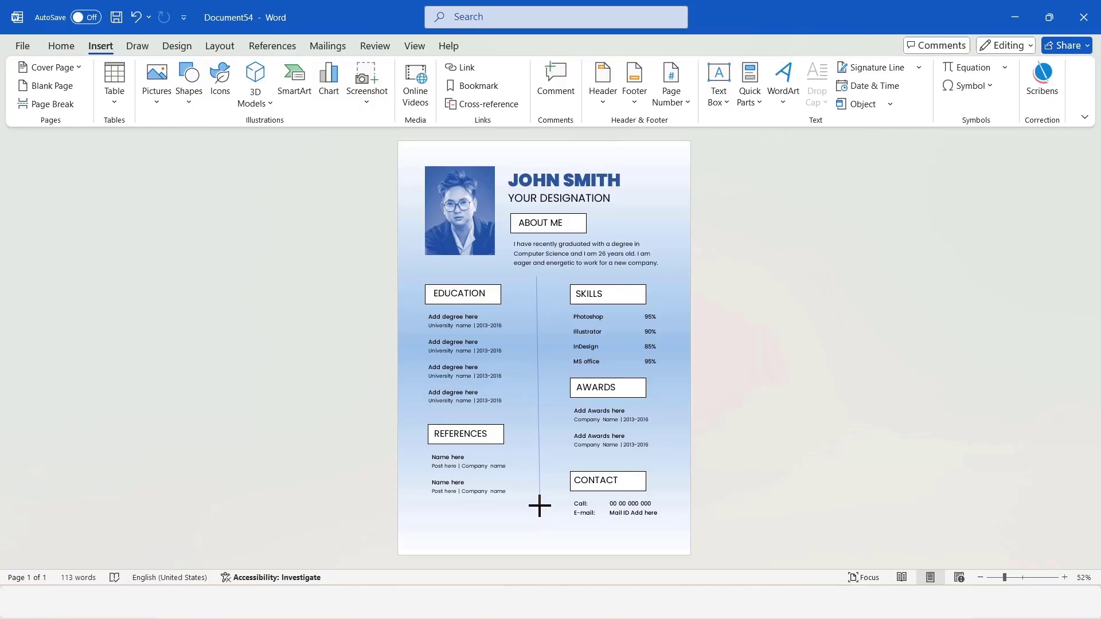
pyautogui.moveTo(539, 505); pyautogui.dragTo(541, 518)
# Step: Give the vertical dividing line a black outline and reduce its height to 16.9 cm
pyautogui.click(344, 86)
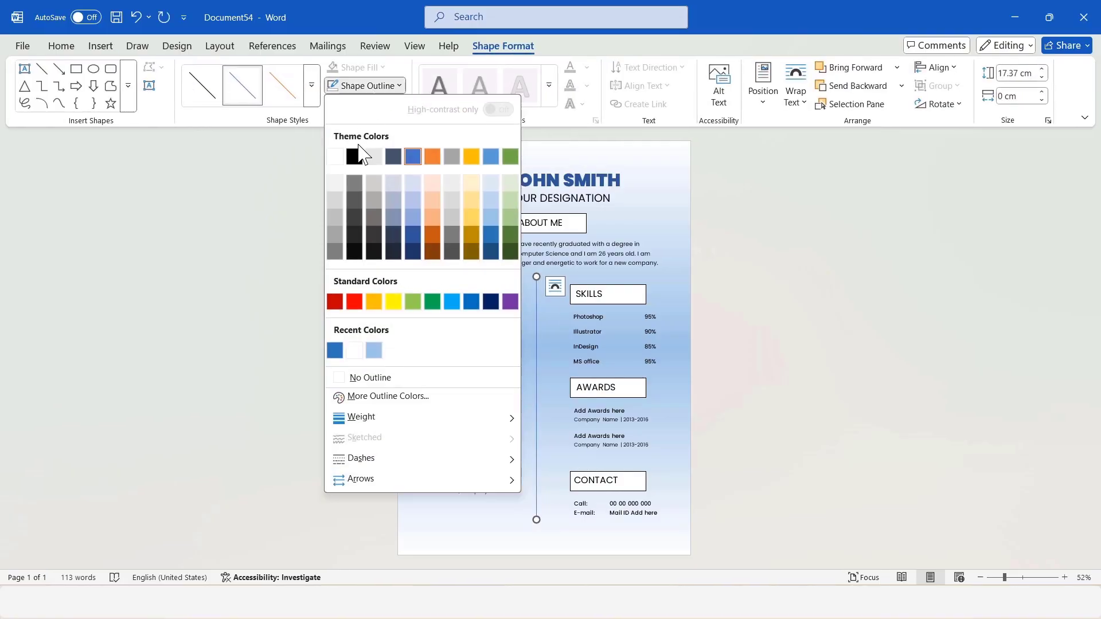
pyautogui.click(353, 155)
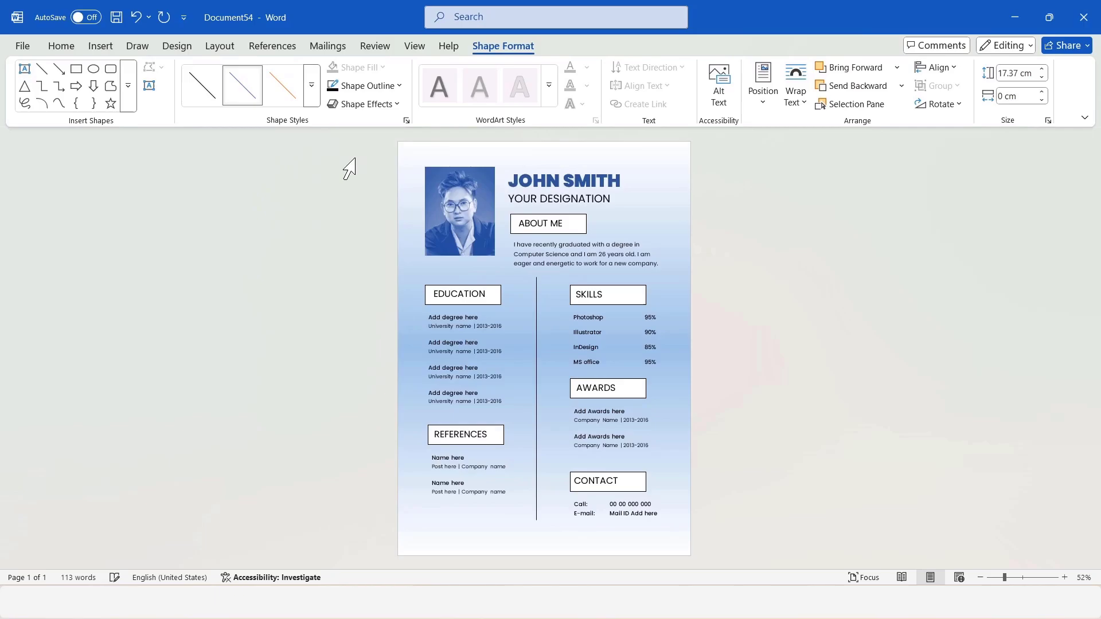
pyautogui.click(1041, 77)
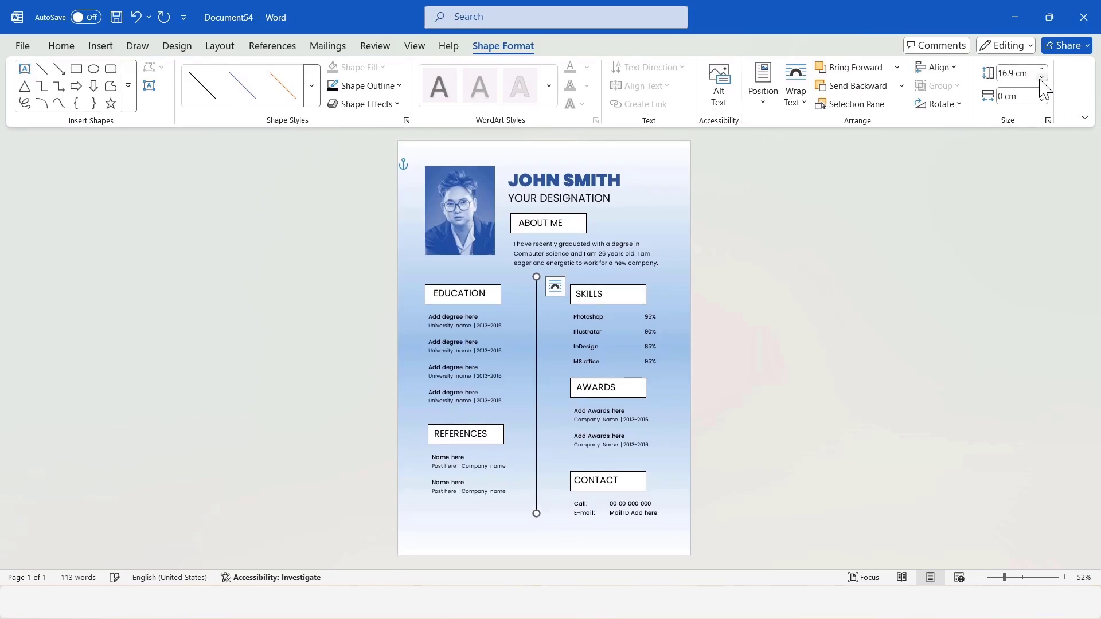
pyautogui.click(901, 268)
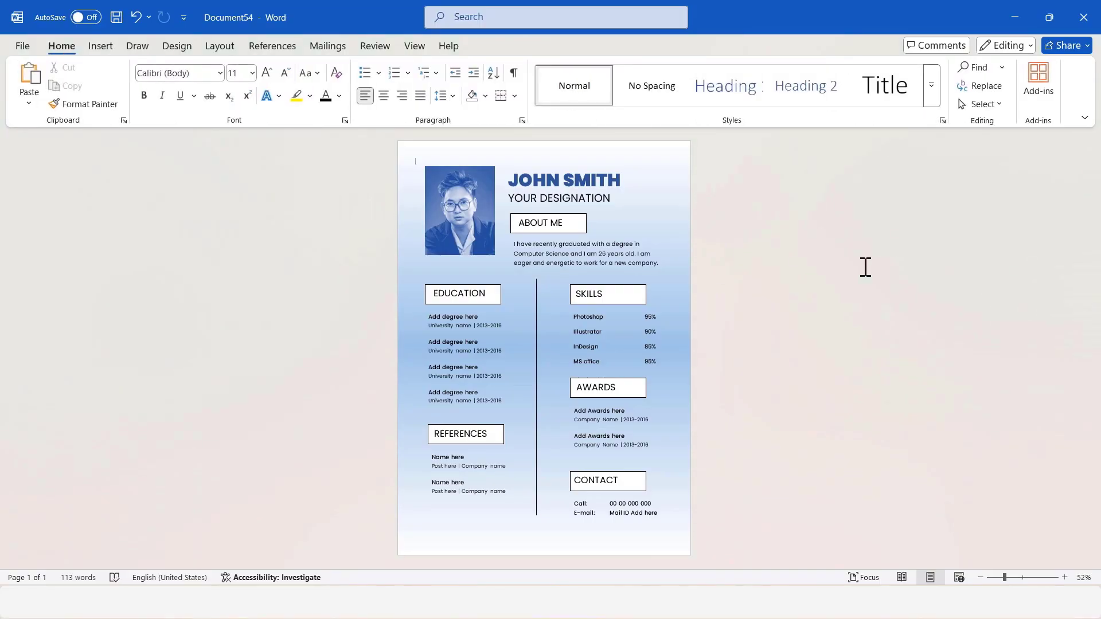
# Step: Nudge the SKILLS, AWARDS and CONTACT groups slightly left together and shift the CONTACT heading text right to line up with AWARDS
pyautogui.click(580, 283)
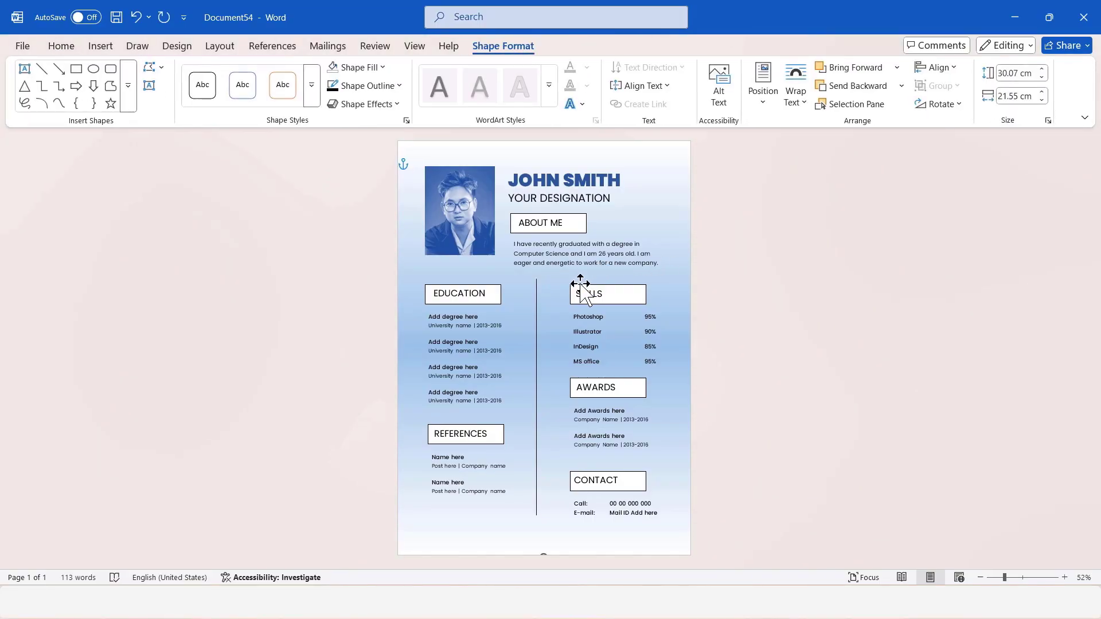
pyautogui.keyDown('shift'); pyautogui.click(595, 390); pyautogui.keyUp('shift')
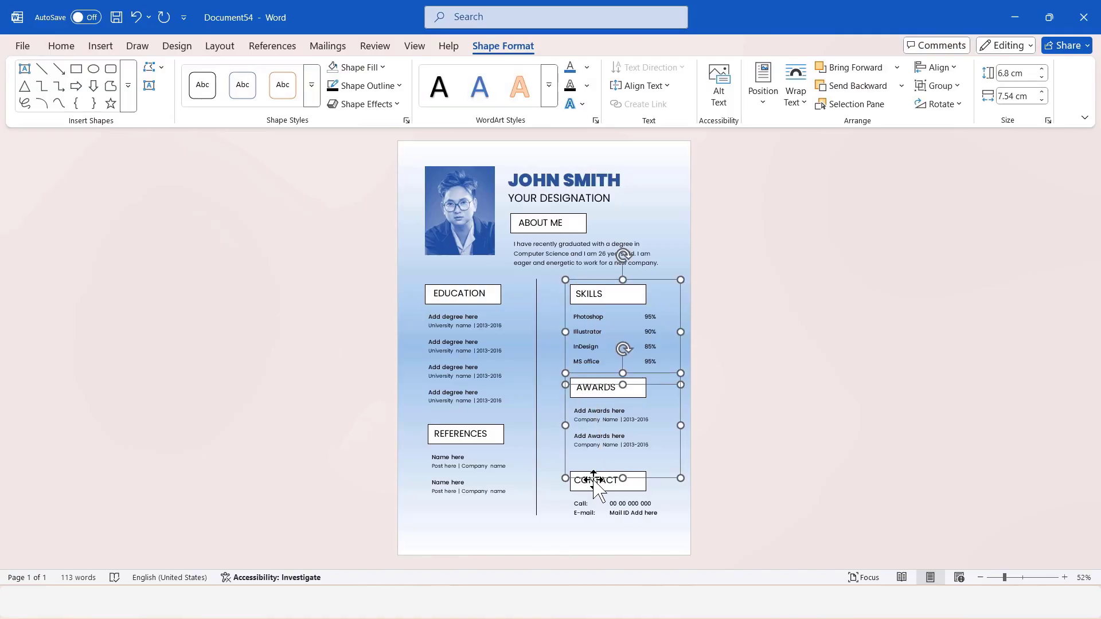
pyautogui.keyDown('shift'); pyautogui.click(590, 493); pyautogui.keyUp('shift')
pyautogui.press('Left')
pyautogui.press('Left')
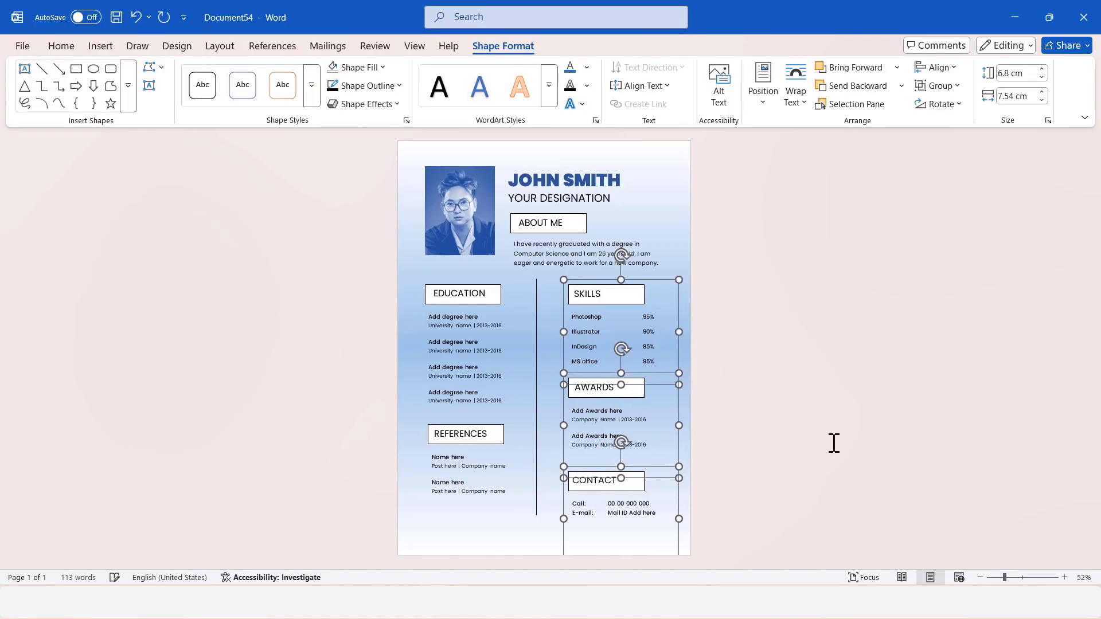
pyautogui.click(834, 443)
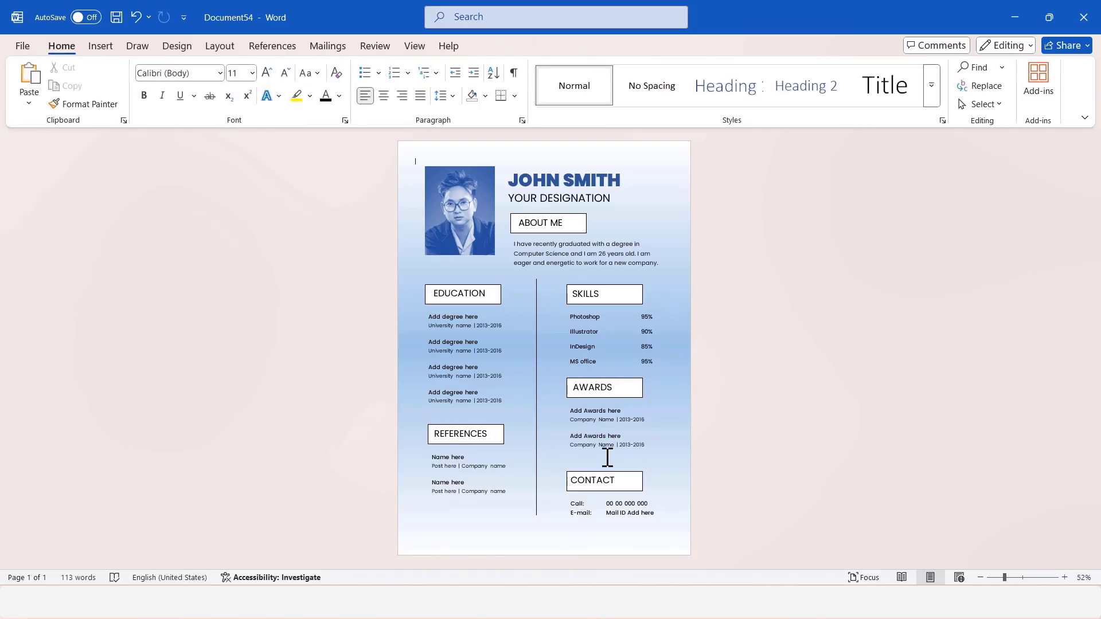
pyautogui.click(570, 480)
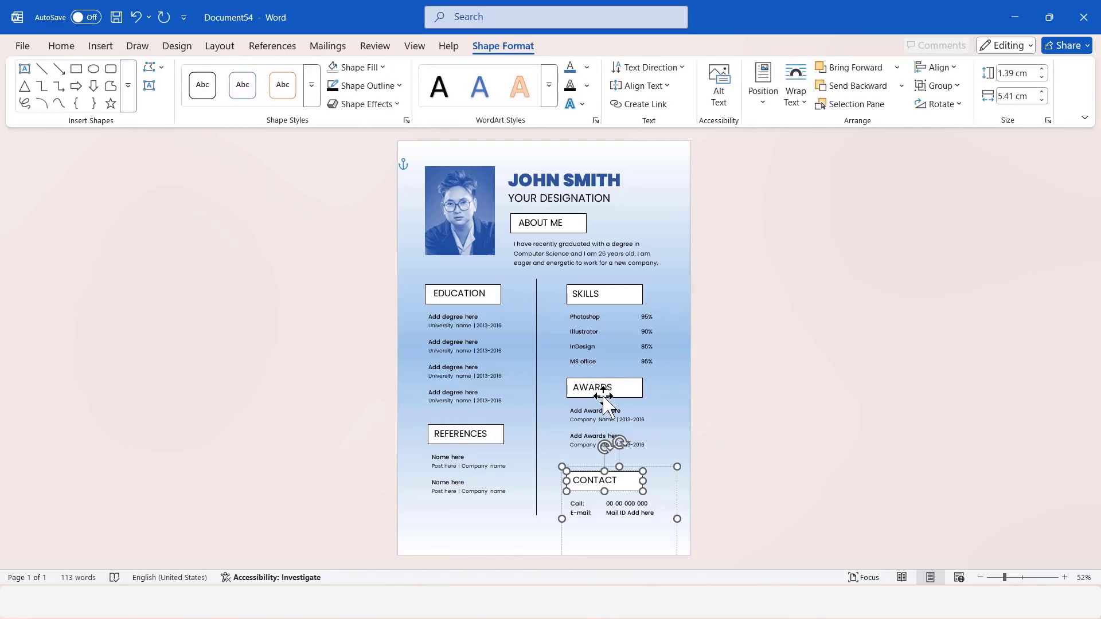
pyautogui.click(820, 397)
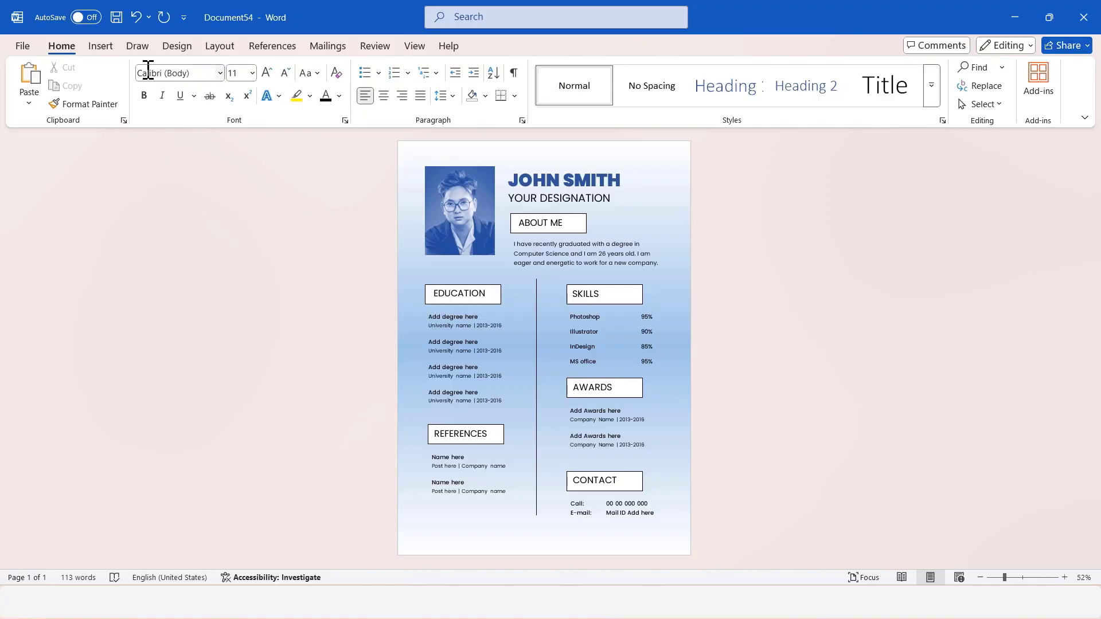
# Step: Draw a rectangle across the full width of the page's foot, about 22.08 cm wide and 1.55 cm high
pyautogui.click(98, 46)
pyautogui.click(187, 95)
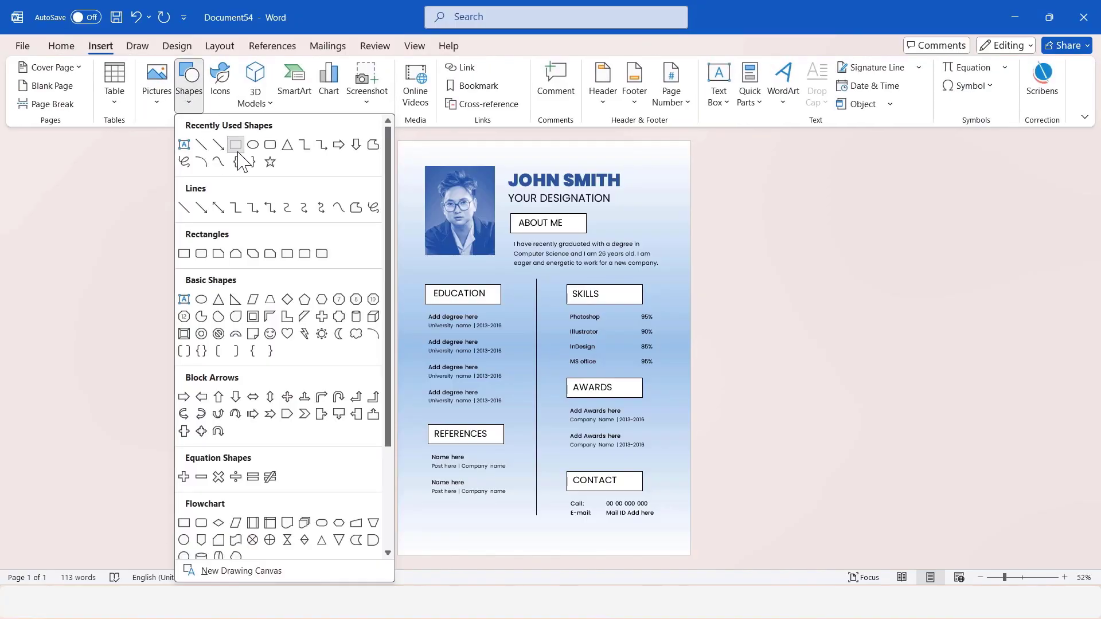
pyautogui.click(236, 147)
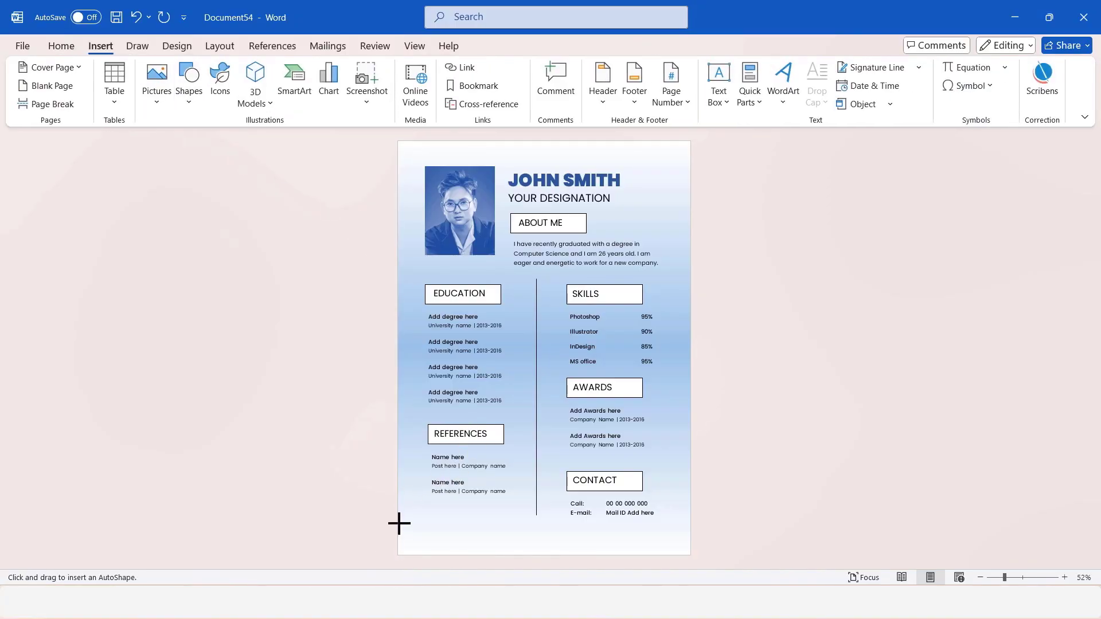
pyautogui.moveTo(399, 523); pyautogui.dragTo(691, 555)
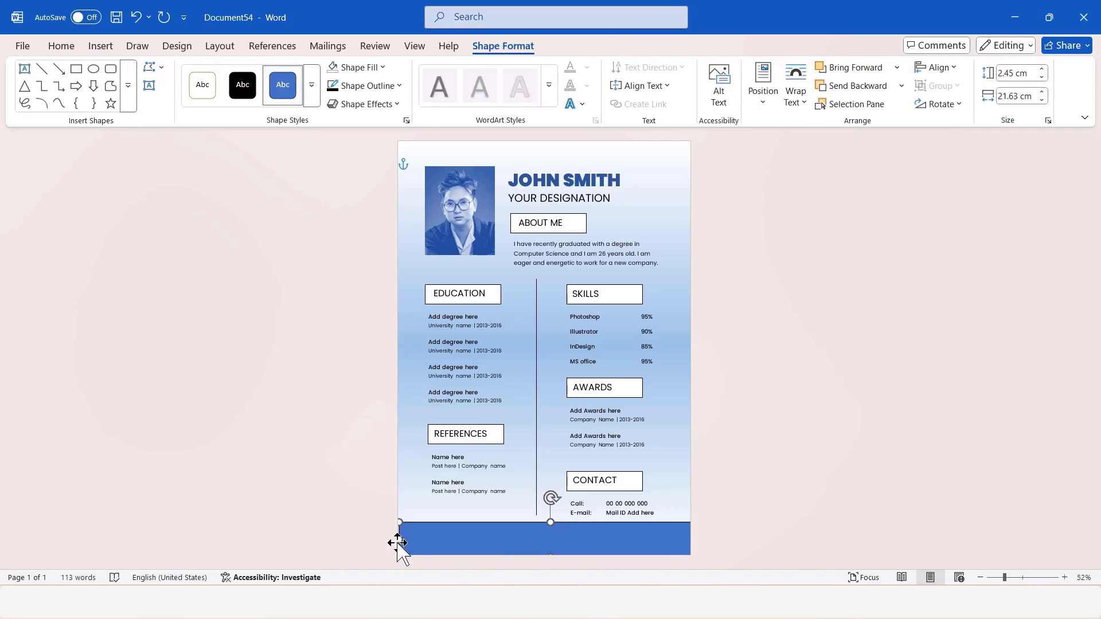
pyautogui.moveTo(551, 523); pyautogui.dragTo(540, 537)
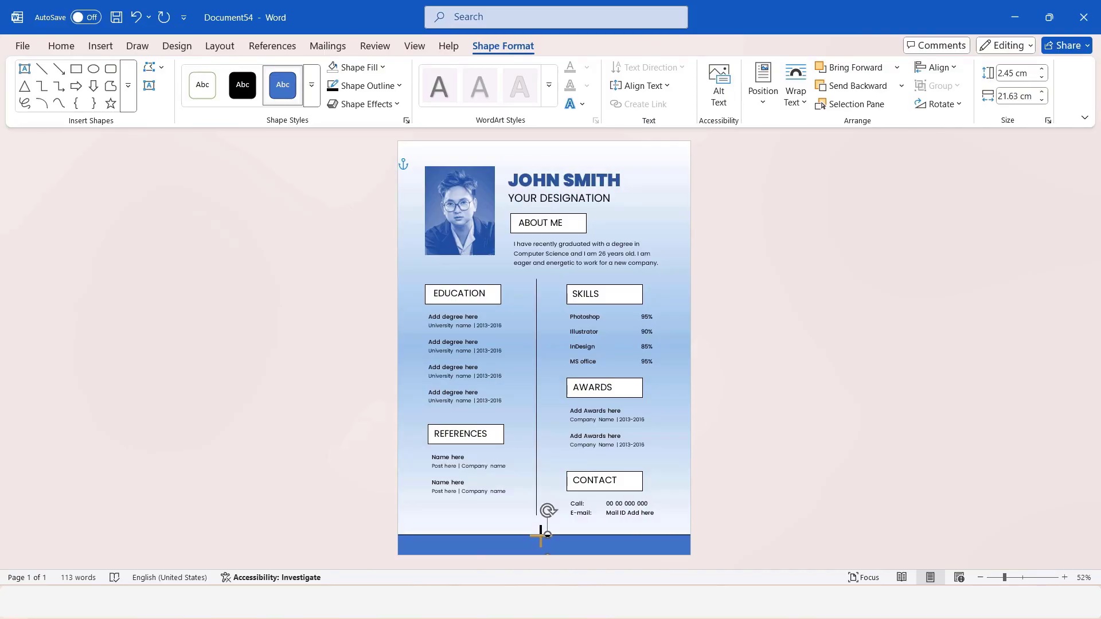
pyautogui.moveTo(540, 537); pyautogui.dragTo(540, 537)
# Step: Fill the footer rectangle with the recently used dark blue and remove its outline
pyautogui.click(367, 68)
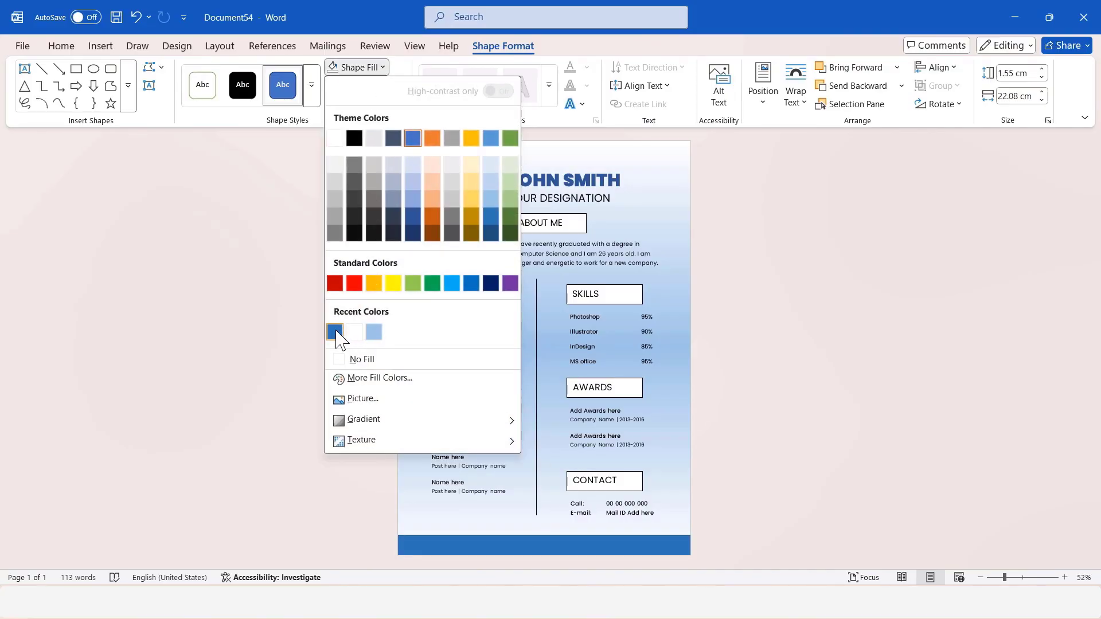
pyautogui.click(335, 331)
pyautogui.click(363, 86)
pyautogui.click(381, 378)
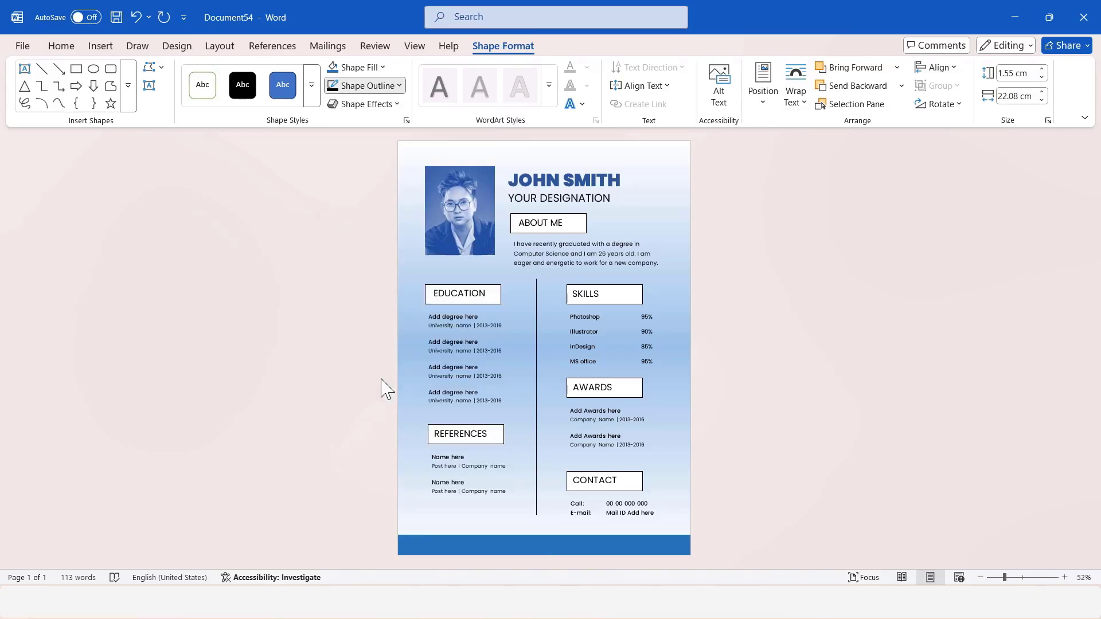
pyautogui.click(561, 561)
# Step: Extend the blue footer bar upward to a height of about 1.84 cm
pyautogui.click(565, 550)
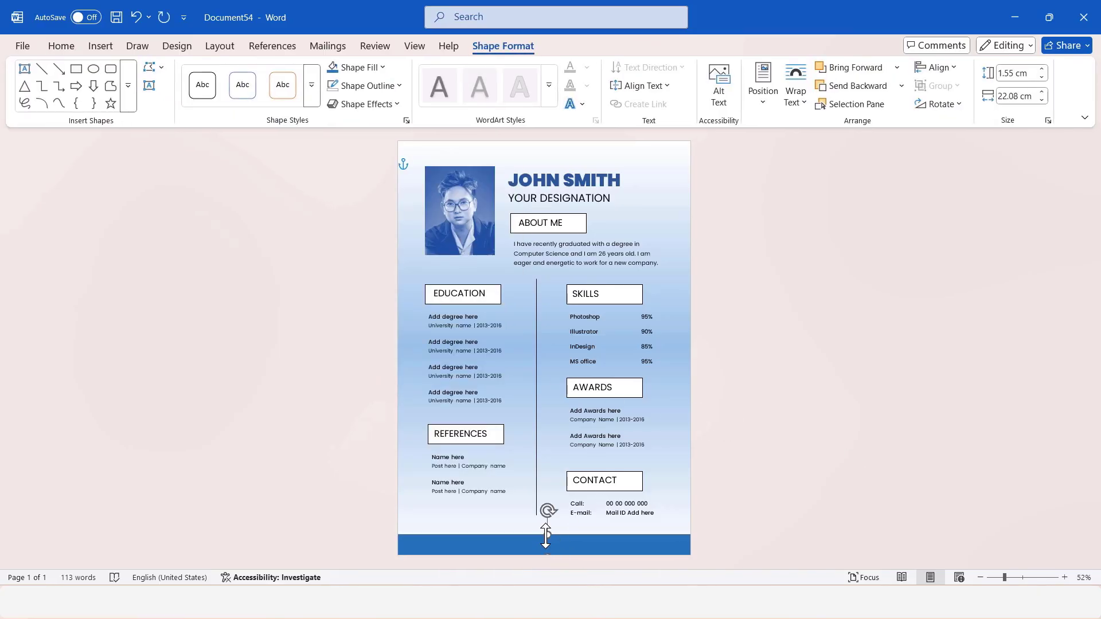
pyautogui.moveTo(544, 533); pyautogui.dragTo(544, 529)
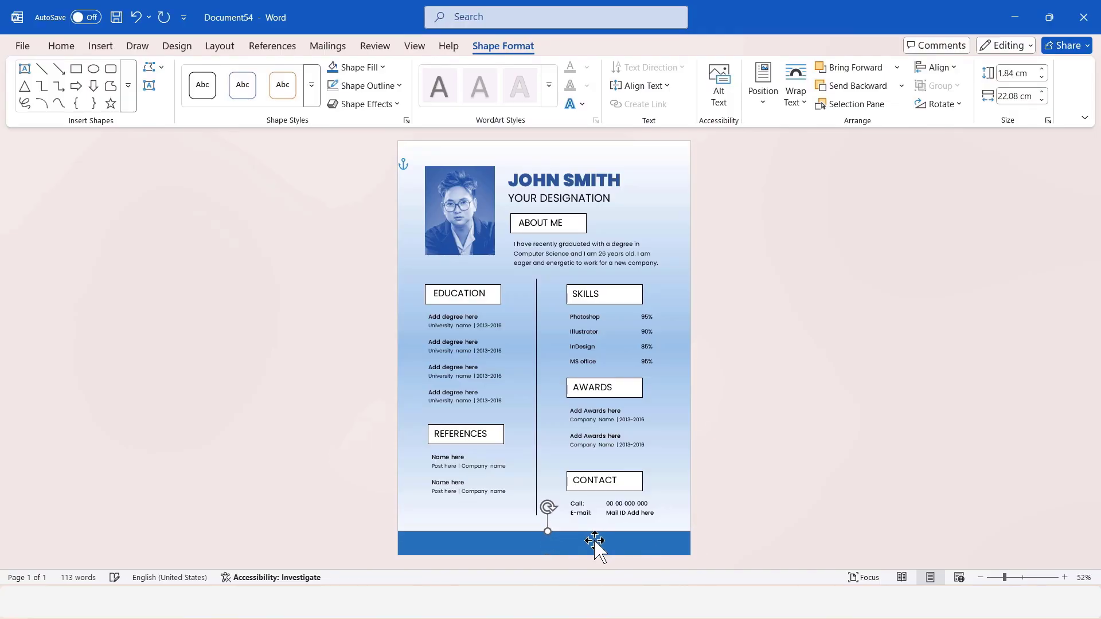
pyautogui.click(830, 420)
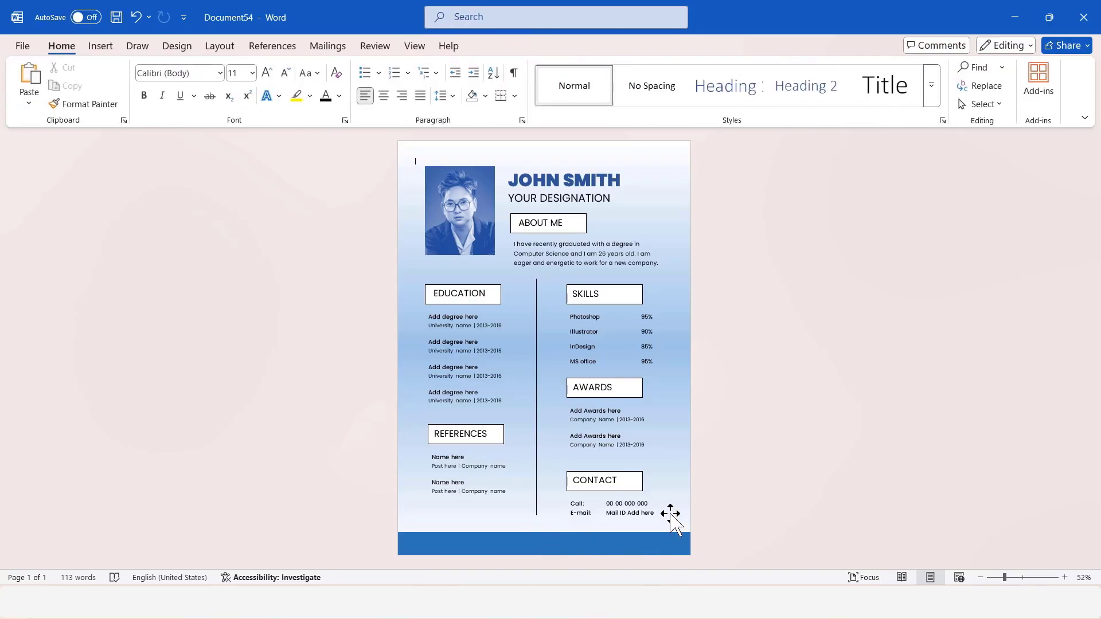
# Step: Duplicate the blue footer bar onto the middle of the page and rotate the copy 90 degrees to stand vertically
pyautogui.click(595, 560)
pyautogui.moveTo(594, 560); pyautogui.dragTo(591, 330)
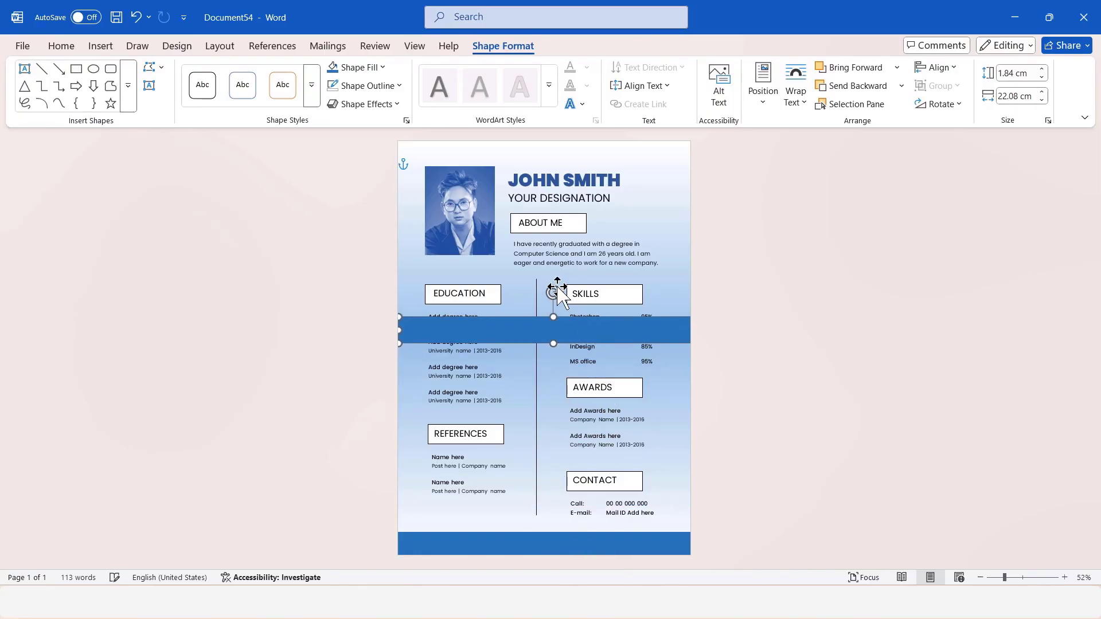
pyautogui.moveTo(554, 293); pyautogui.dragTo(614, 334)
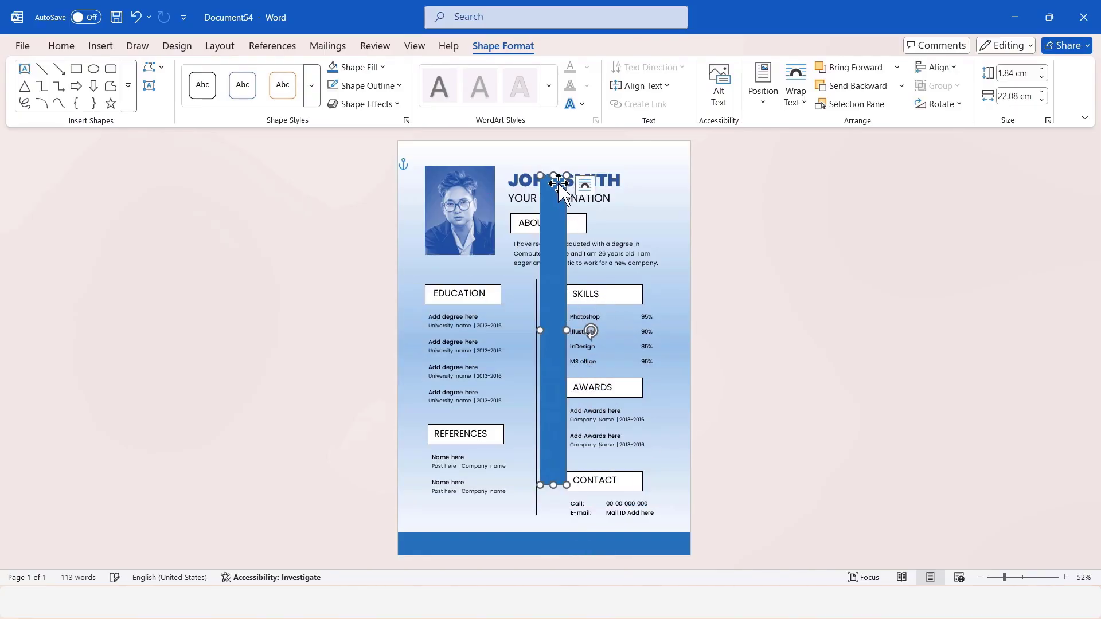
# Step: Shorten the vertical blue bar to about 7.5 cm and move it over the page's top edge near the upper right corner
pyautogui.moveTo(553, 175); pyautogui.dragTo(553, 380)
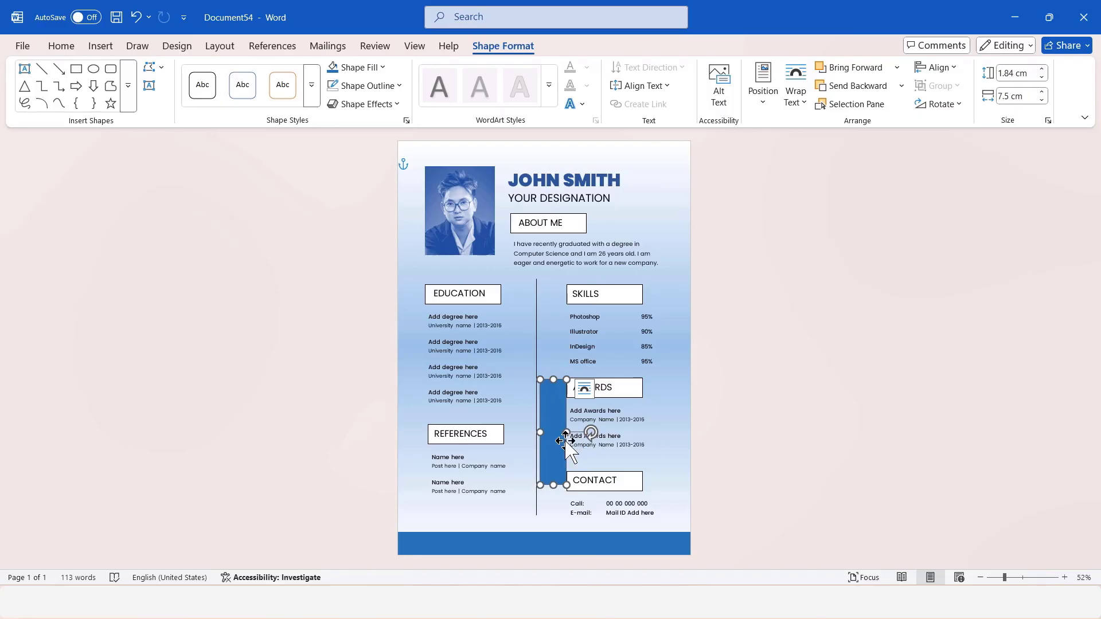
pyautogui.click(790, 407)
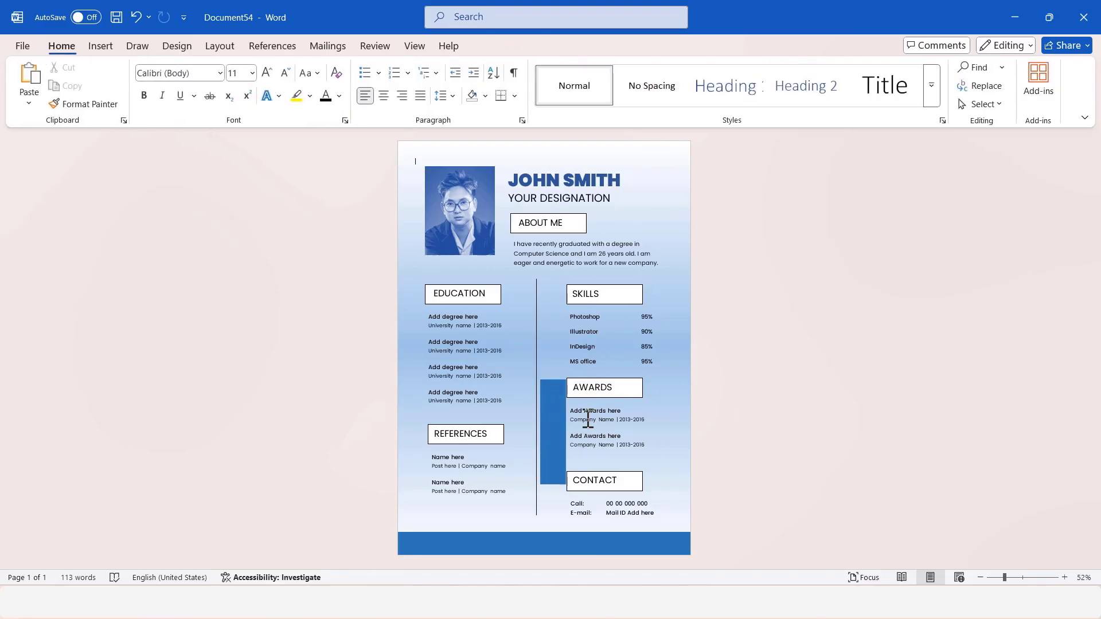
pyautogui.moveTo(550, 424); pyautogui.dragTo(647, 136)
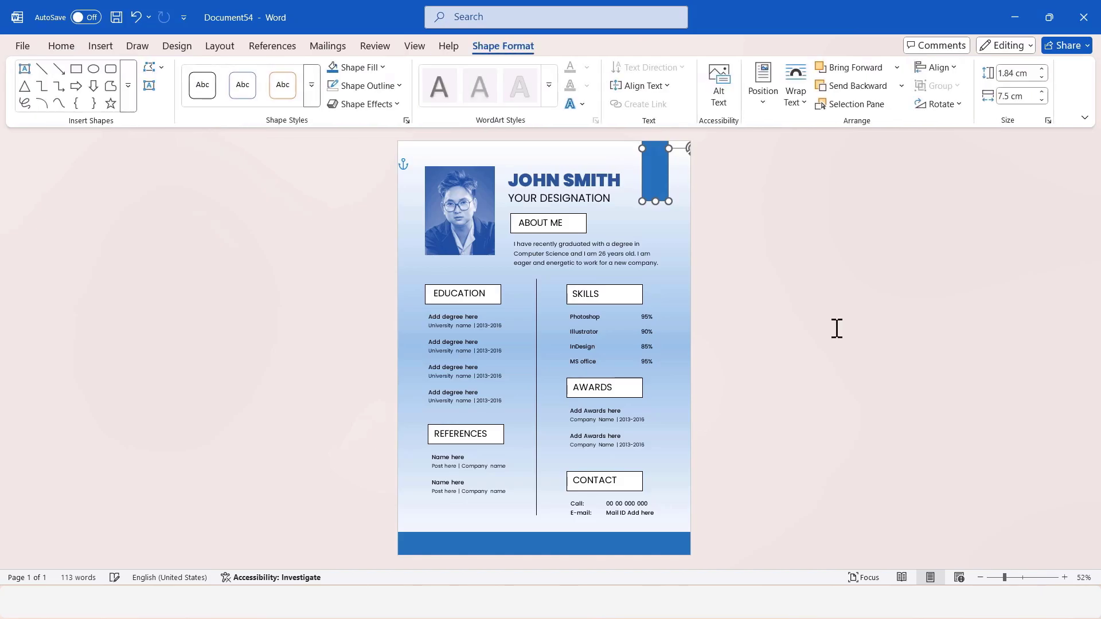
pyautogui.click(836, 328)
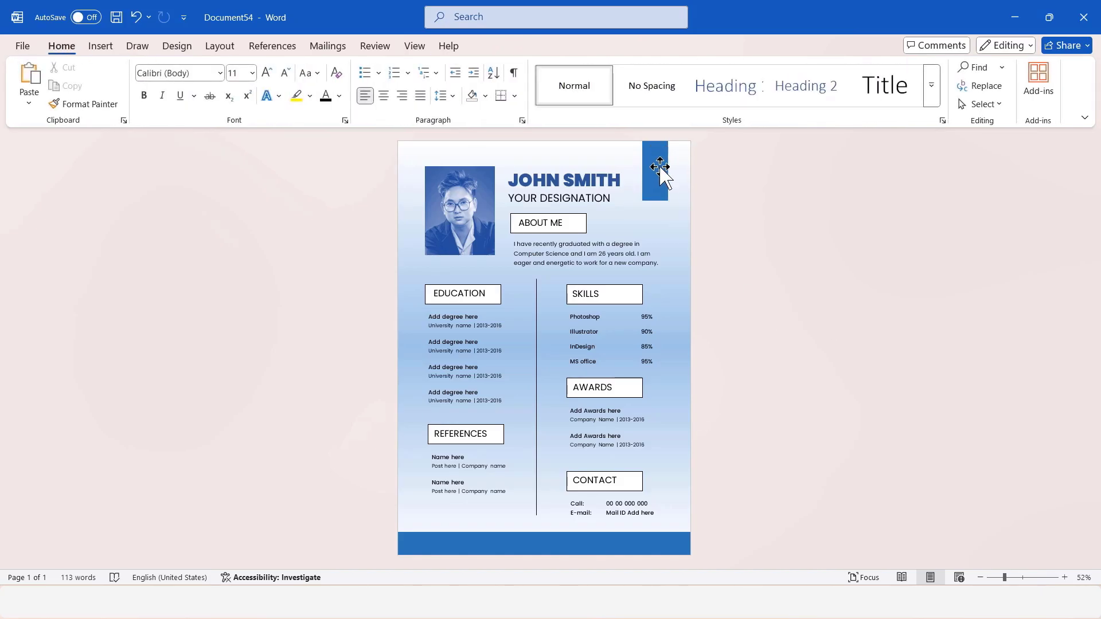